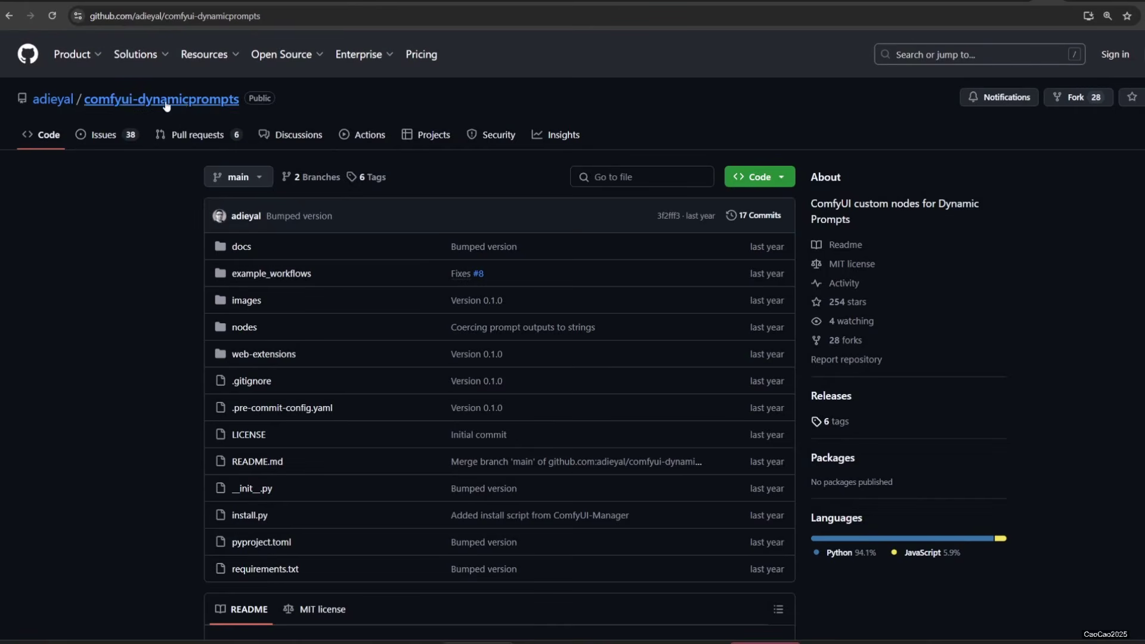
# Step: Scroll the comfyui-dynamicprompts README to its Installation commands and select the repository URL
pyautogui.scroll(-10, 370, 372)
pyautogui.scroll(-12, 370, 372)
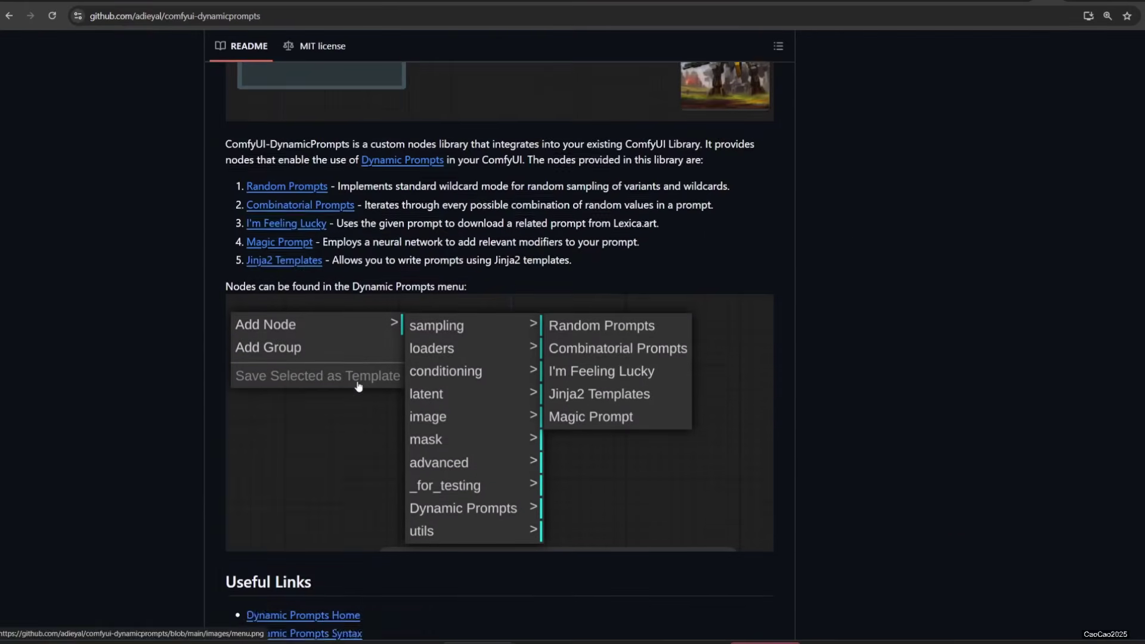
pyautogui.scroll(4, 358, 380)
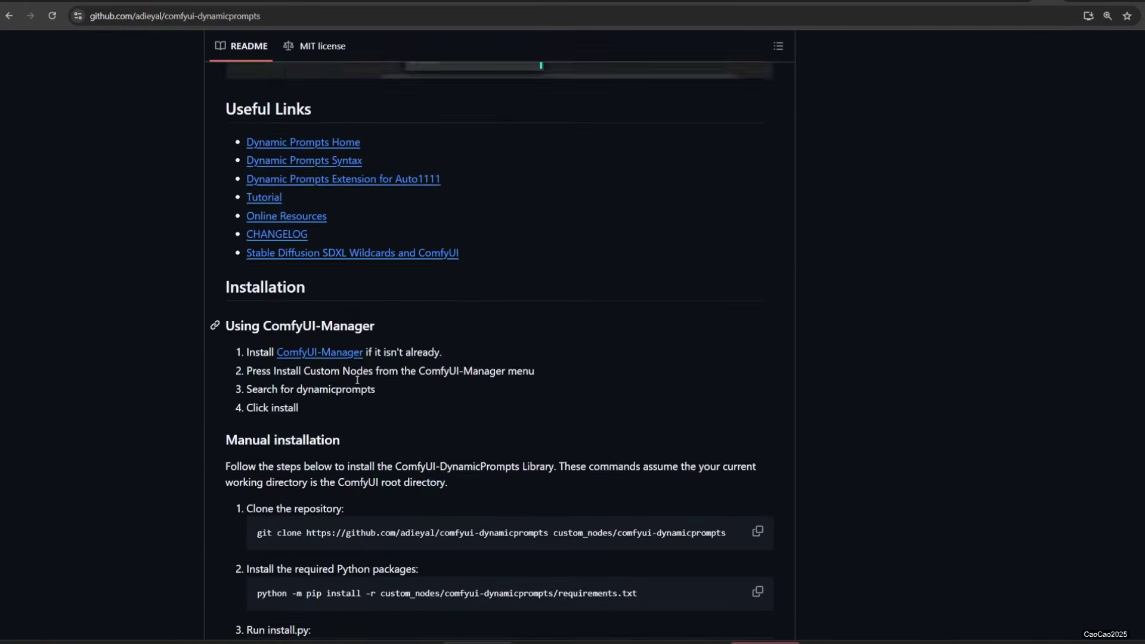
pyautogui.scroll(-13, 360, 373)
pyautogui.scroll(7, 340, 352)
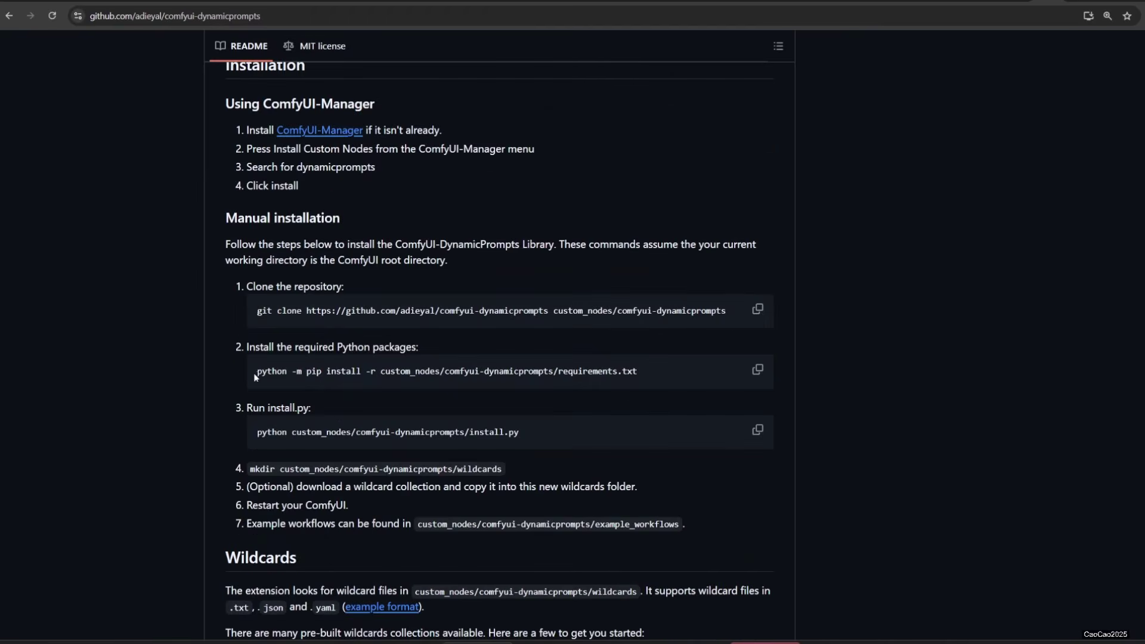
pyautogui.click(307, 18)
pyautogui.hotkey('ctrl', 'c')
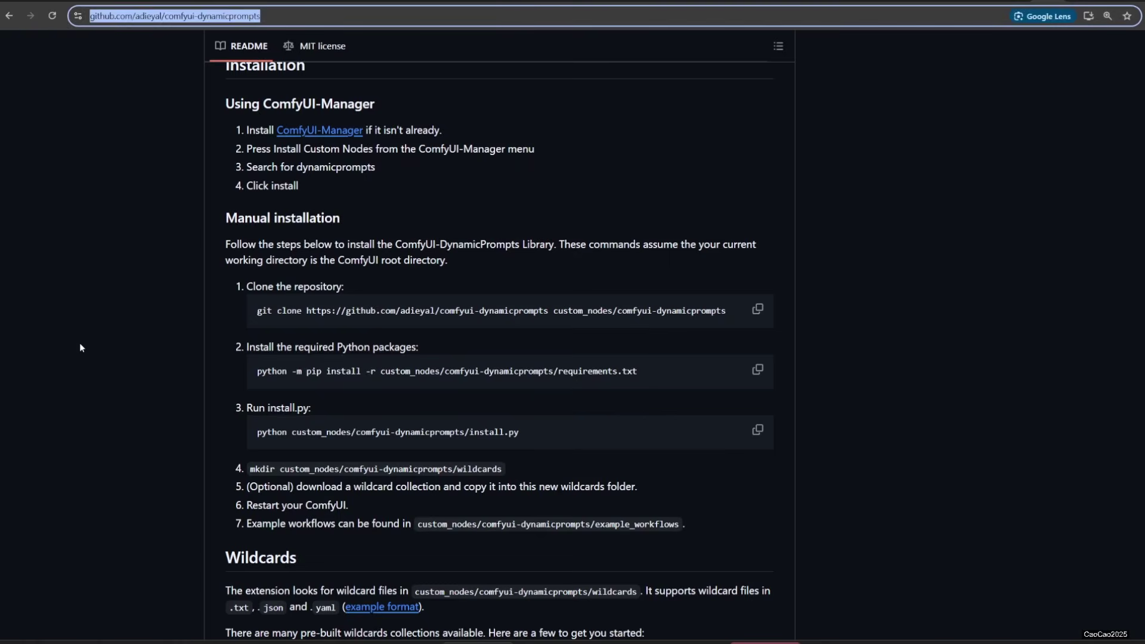
pyautogui.click(109, 330)
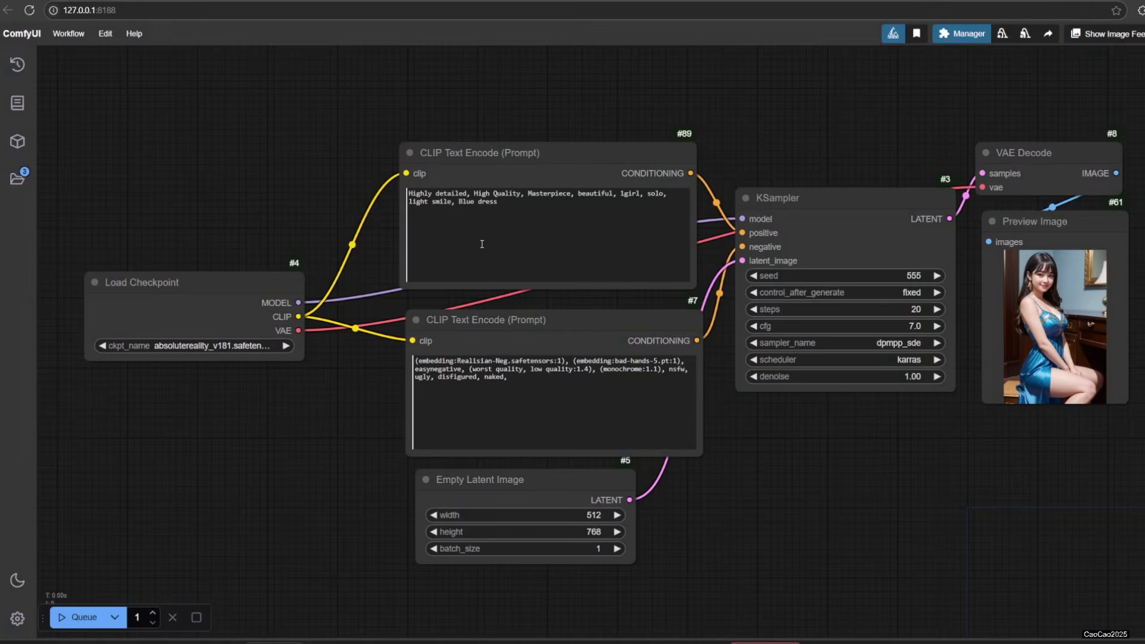
pyautogui.click(961, 33)
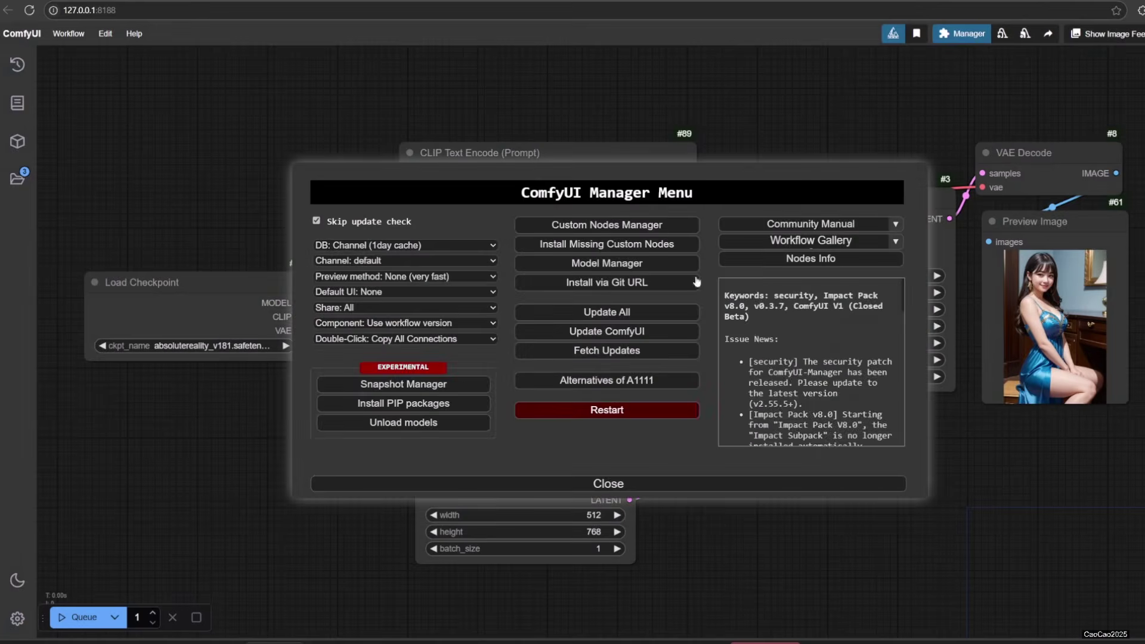
pyautogui.click(590, 287)
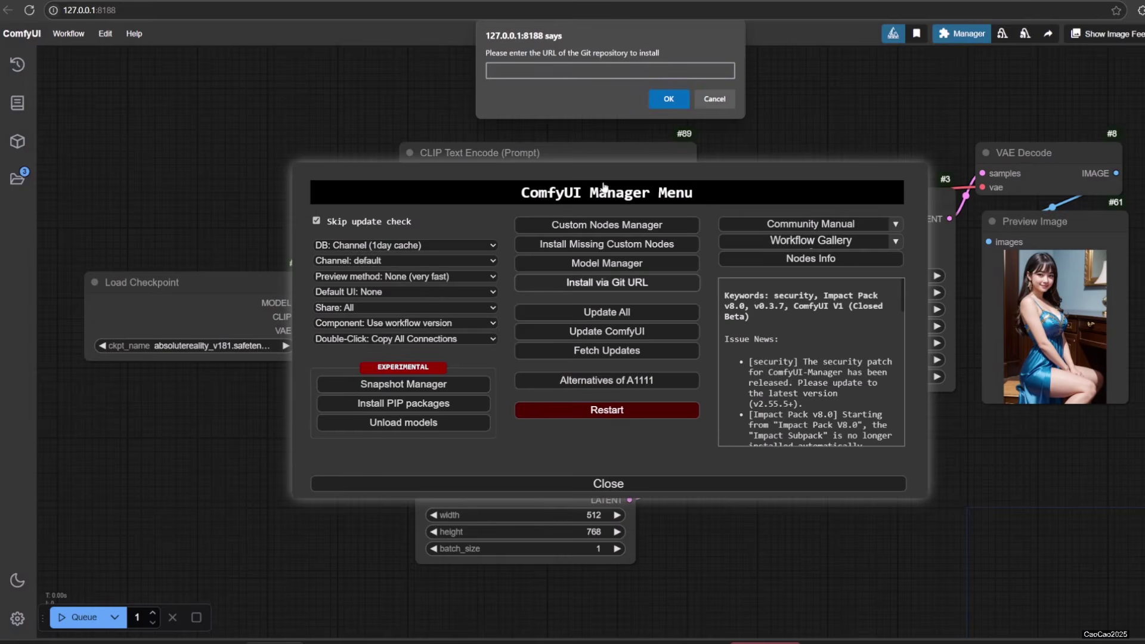
pyautogui.hotkey('ctrl', 'v')
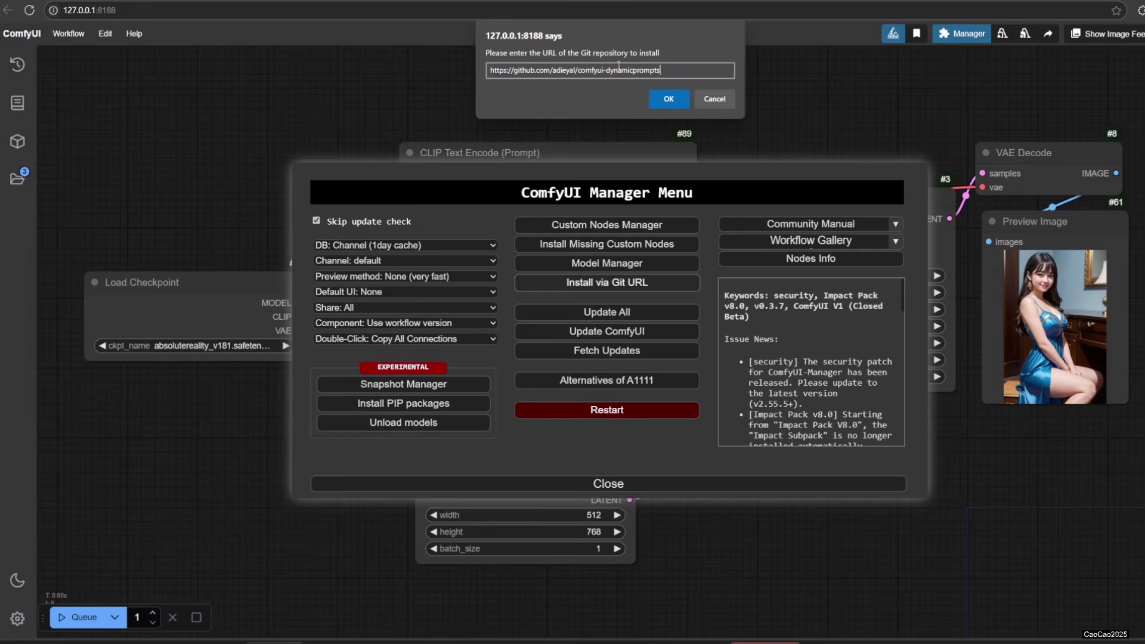
pyautogui.click(718, 102)
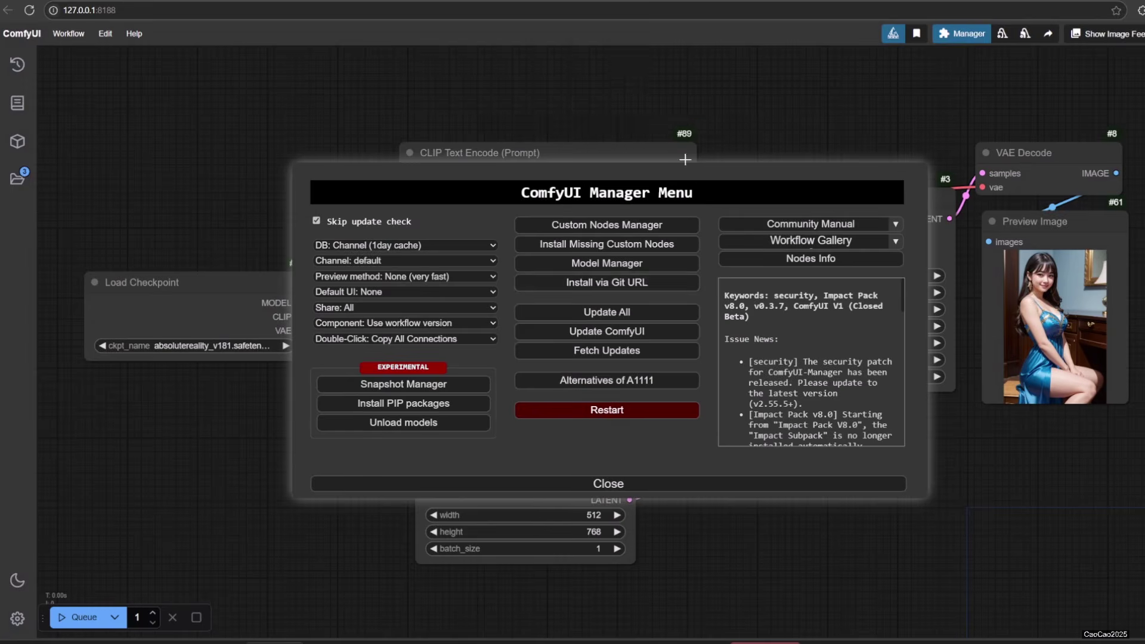
pyautogui.click(633, 232)
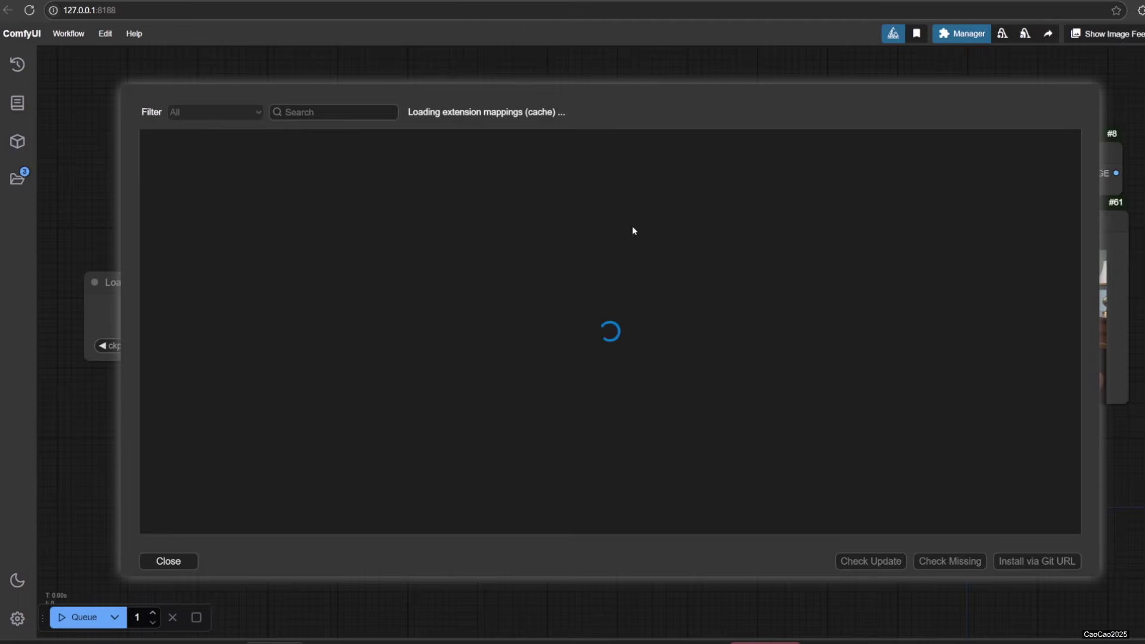
pyautogui.click(302, 112)
pyautogui.write('dynam')
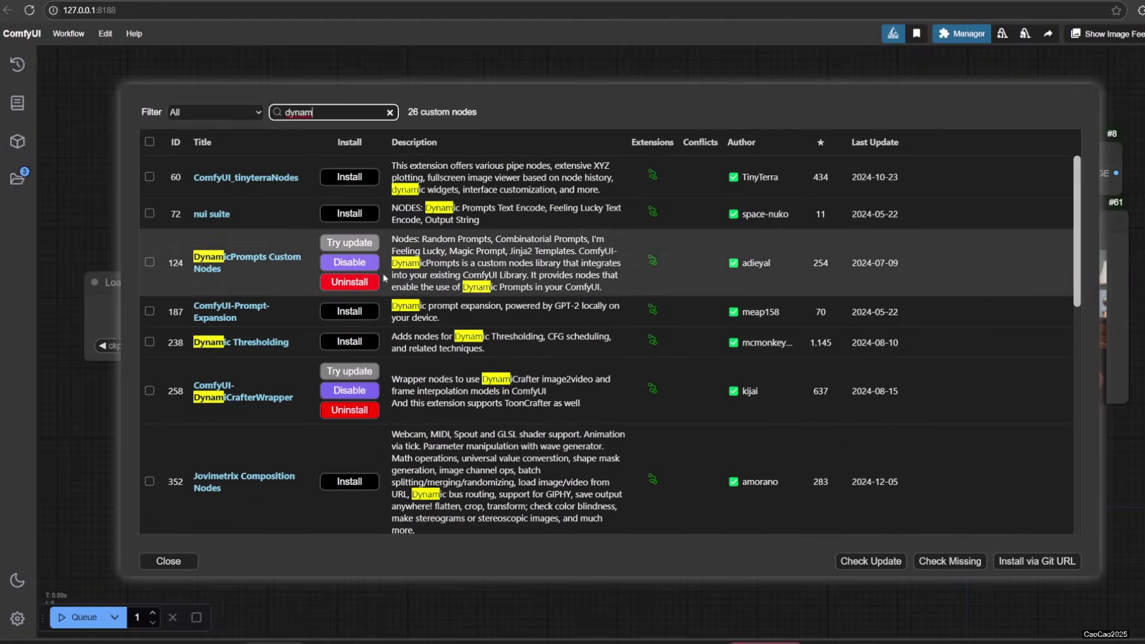
pyautogui.click(167, 560)
pyautogui.click(532, 484)
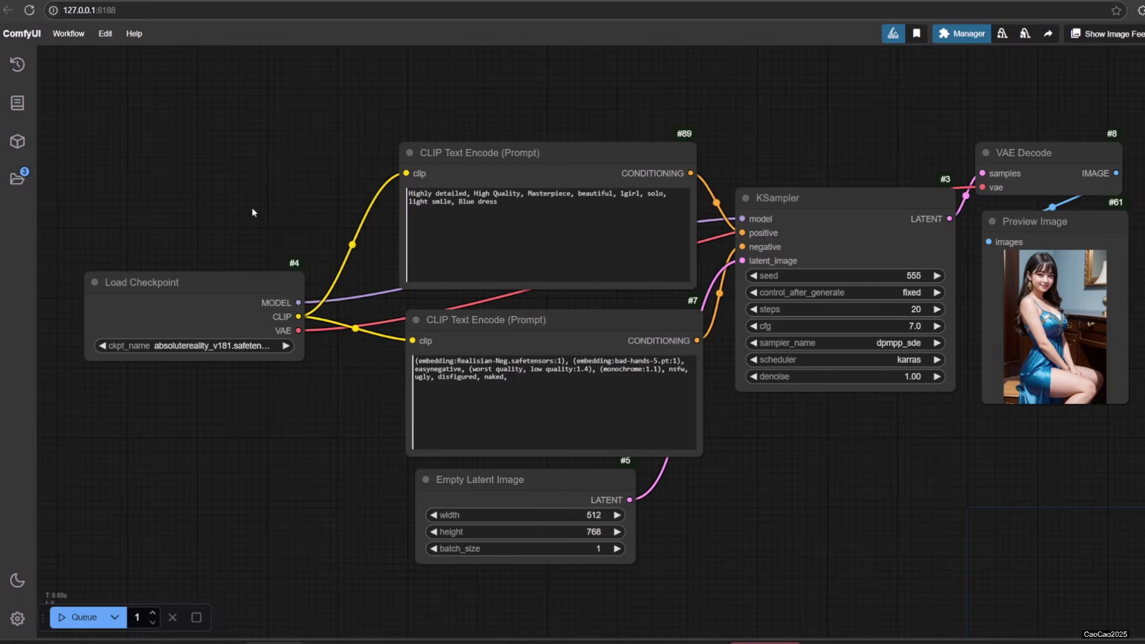
# Step: Add a Dynamic Prompts > Random Prompts node at the top left, above Load Checkpoint
pyautogui.rightClick(252, 207)
pyautogui.click(269, 212)
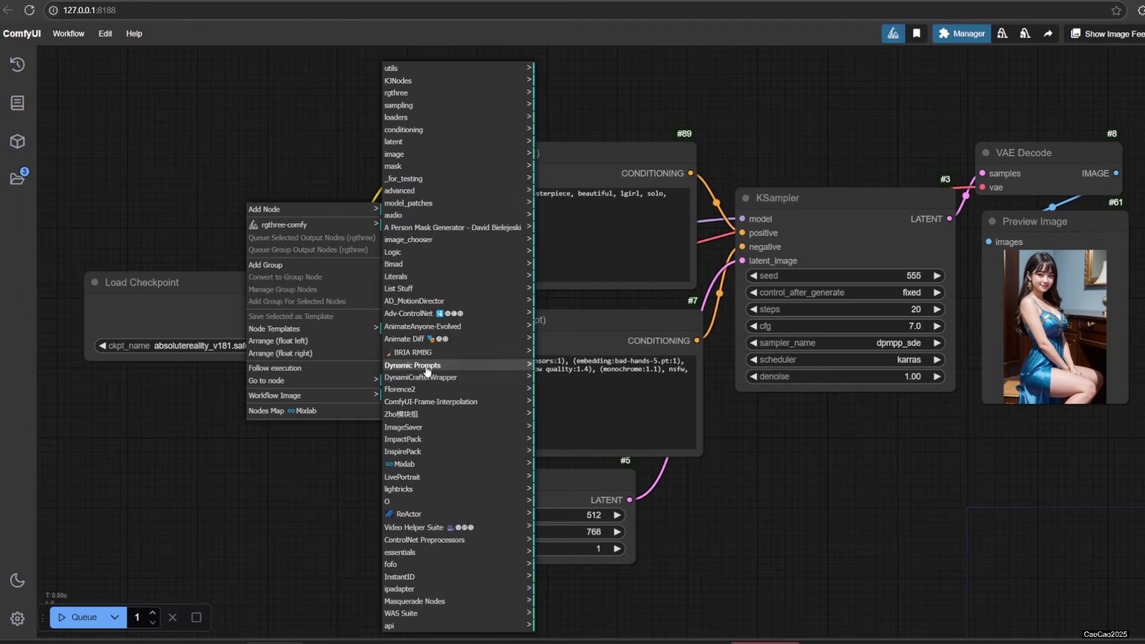
pyautogui.click(482, 371)
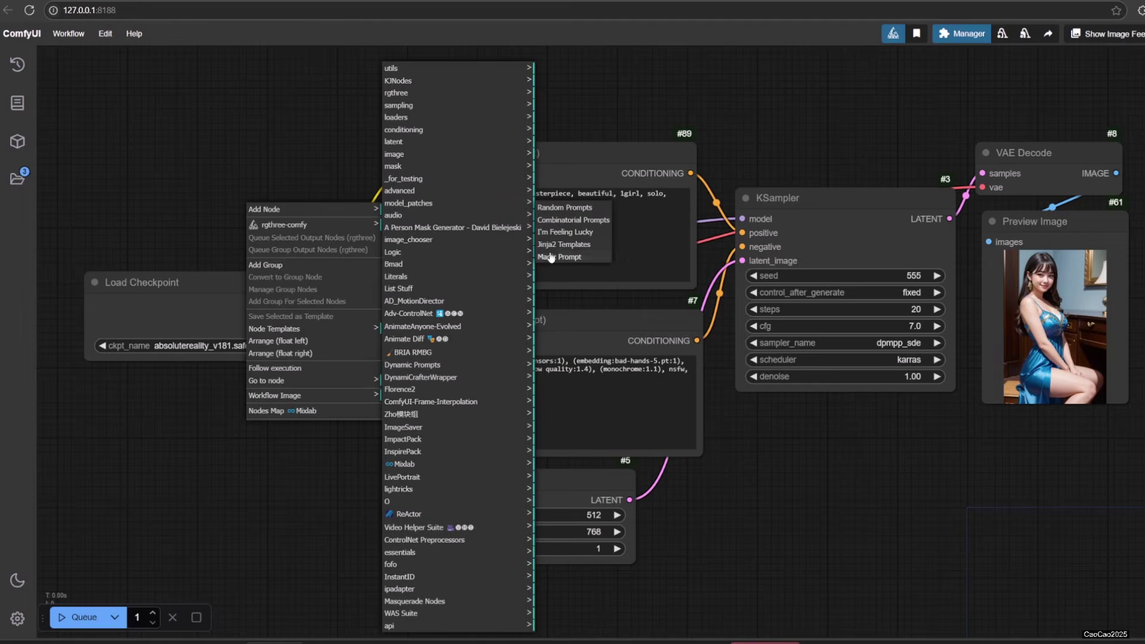
pyautogui.click(565, 214)
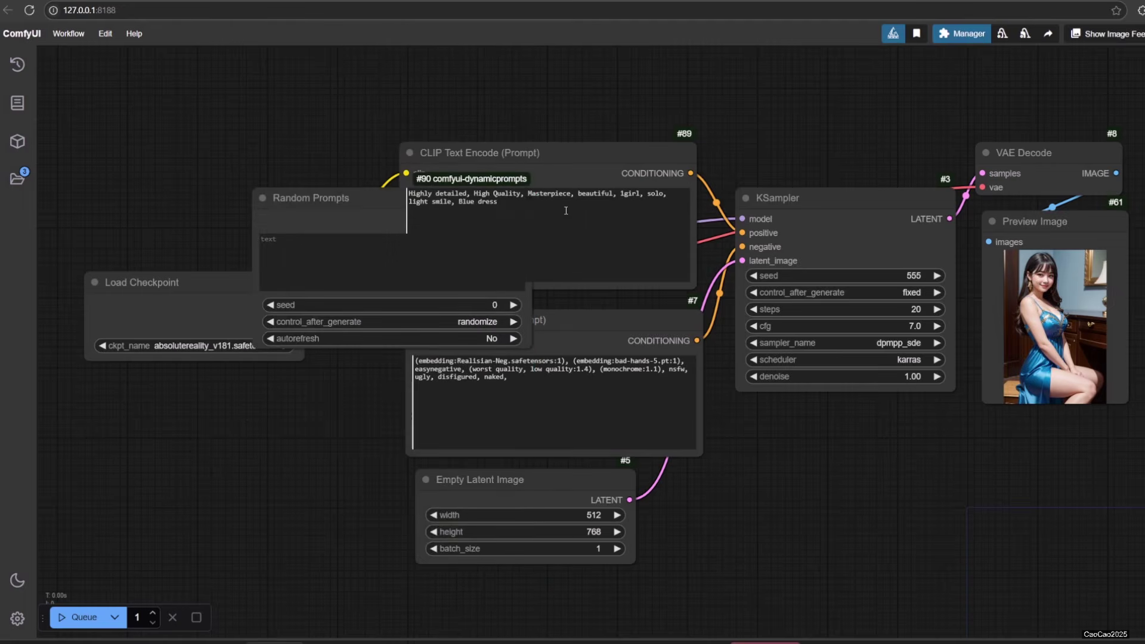
pyautogui.moveTo(332, 204); pyautogui.dragTo(174, 107)
pyautogui.click(286, 535)
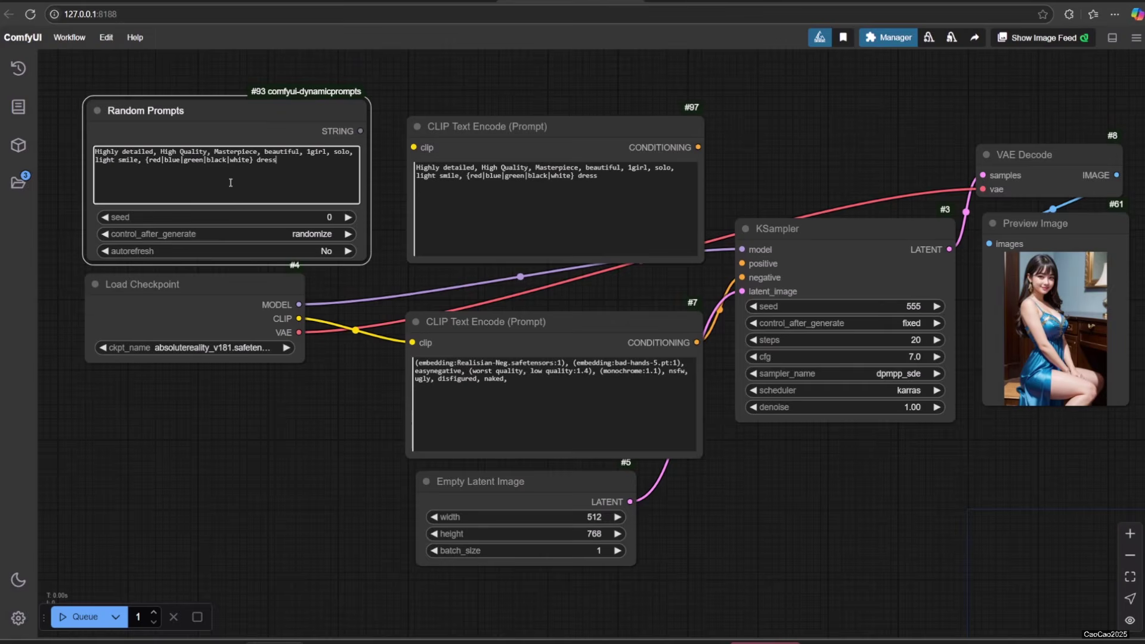
# Step: Wire the Random Prompts STRING output into the text input of CLIP Text Encode #97
pyautogui.scroll(7, 325, 328)
pyautogui.moveTo(377, 435); pyautogui.dragTo(584, 610)
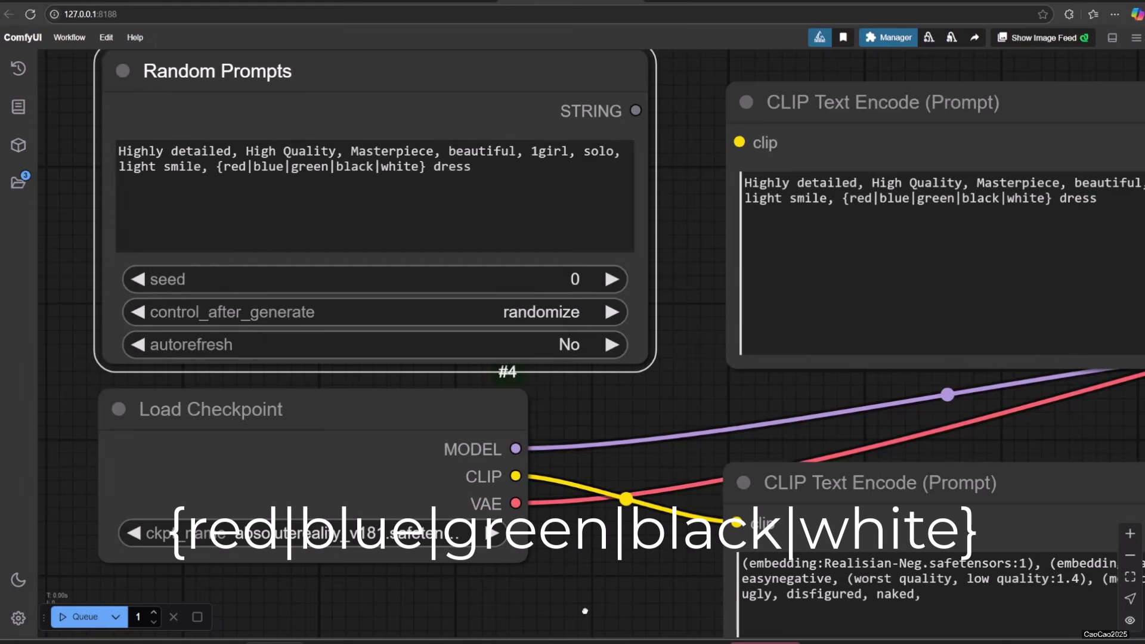
pyautogui.moveTo(585, 611); pyautogui.dragTo(581, 608)
pyautogui.scroll(-8, 724, 222)
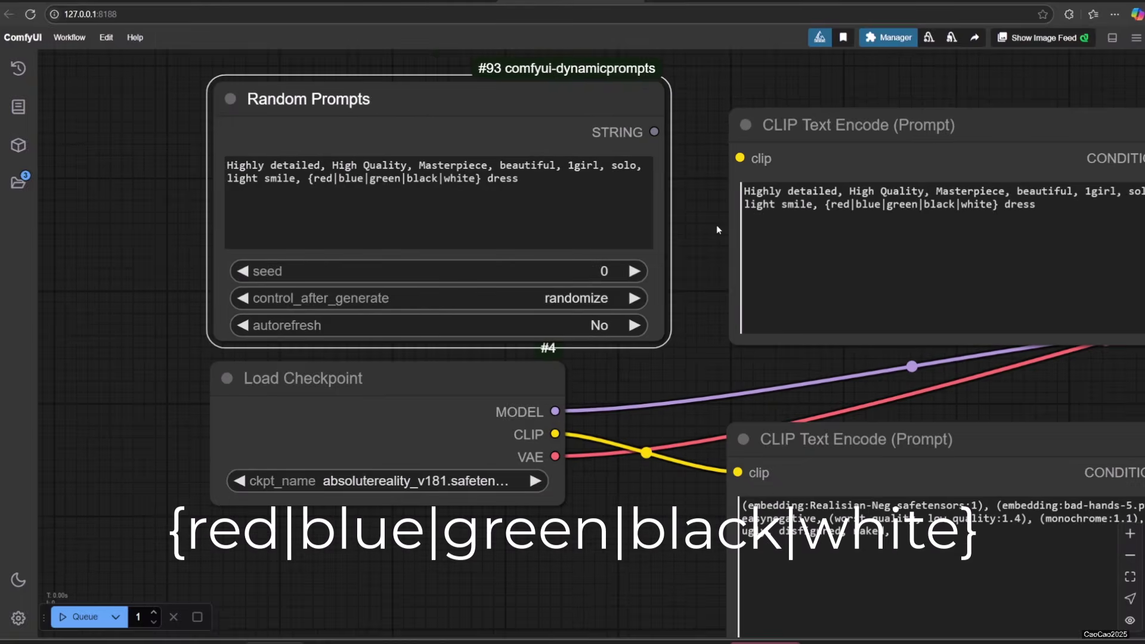
pyautogui.scroll(3, 551, 189)
pyautogui.moveTo(552, 189); pyautogui.dragTo(615, 228)
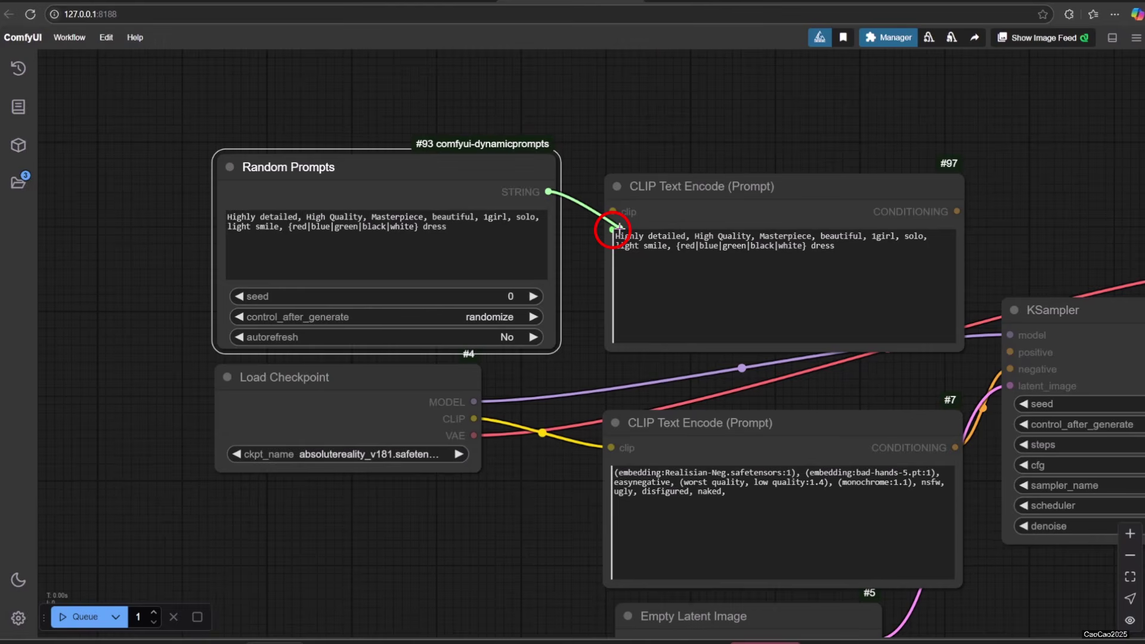
pyautogui.moveTo(619, 227); pyautogui.dragTo(613, 229)
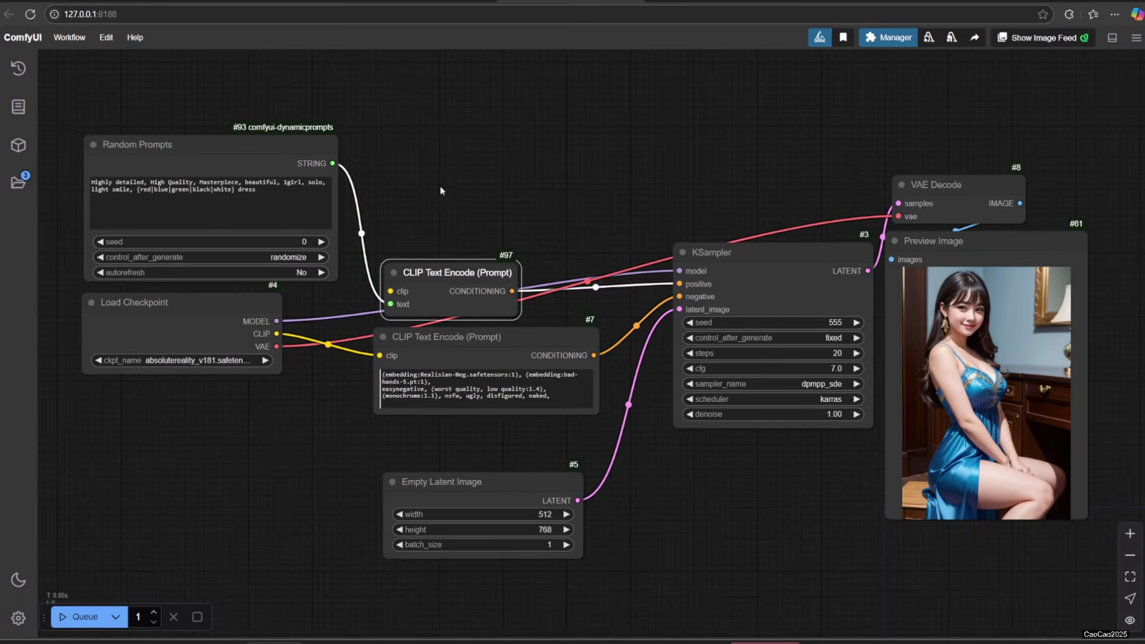
# Step: Add a Show Text node above CLIP Text Encode and feed it the Random Prompts output
pyautogui.doubleClick(440, 190)
pyautogui.write('Show')
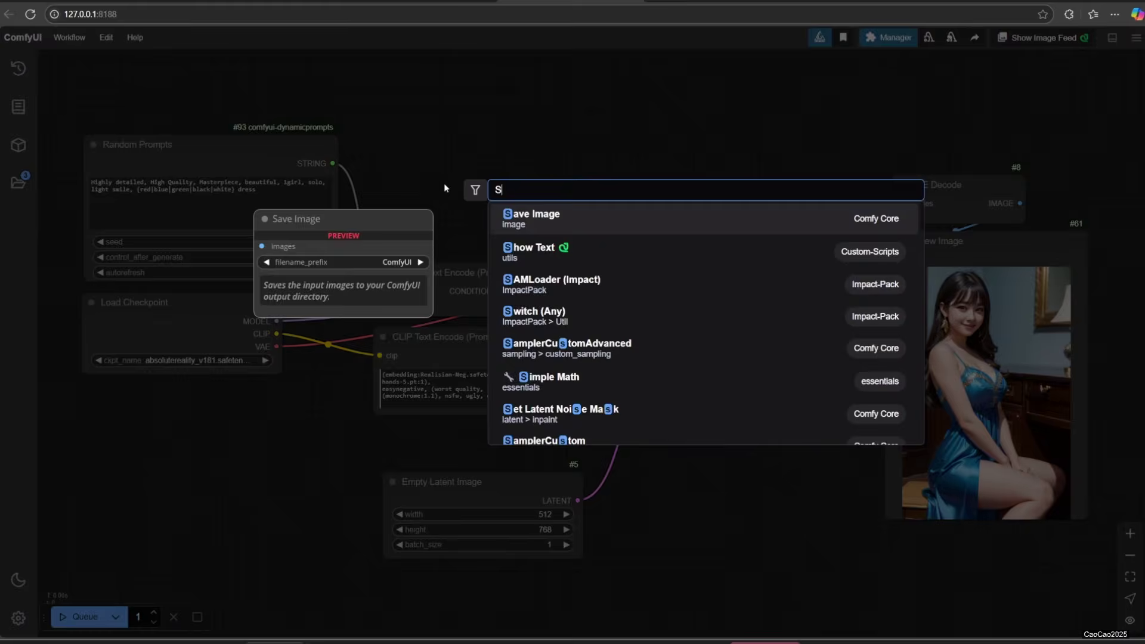
pyautogui.click(536, 224)
pyautogui.moveTo(494, 170); pyautogui.dragTo(424, 106)
pyautogui.moveTo(329, 163); pyautogui.dragTo(391, 125)
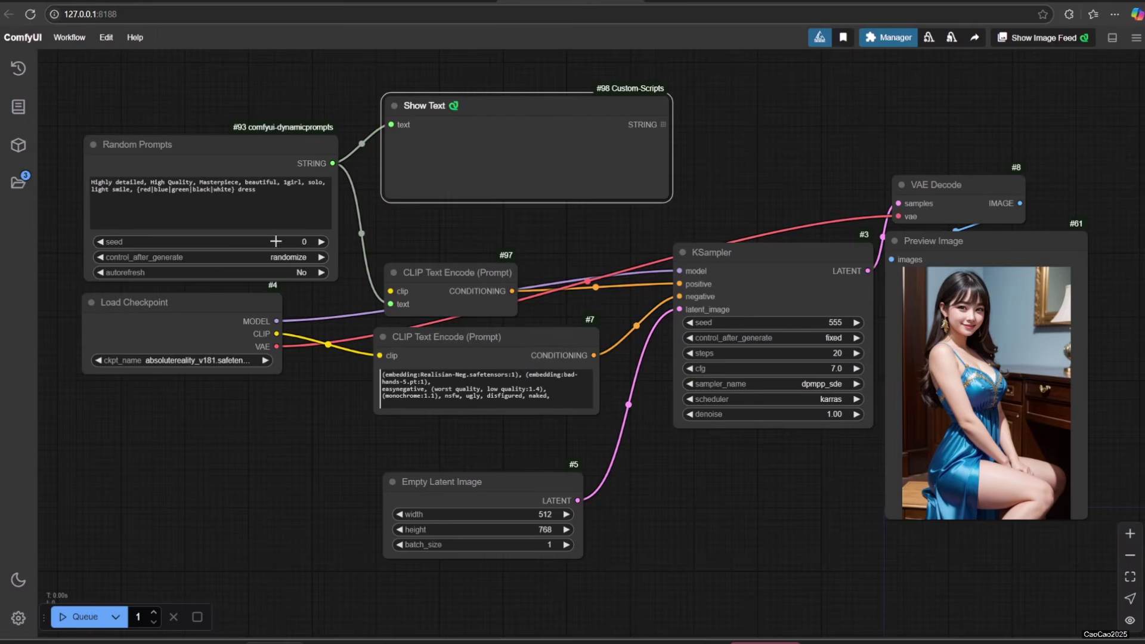
# Step: Run the workflow several times, getting a green dress first and later a black one
pyautogui.hotkey('ctrl', 'Return')
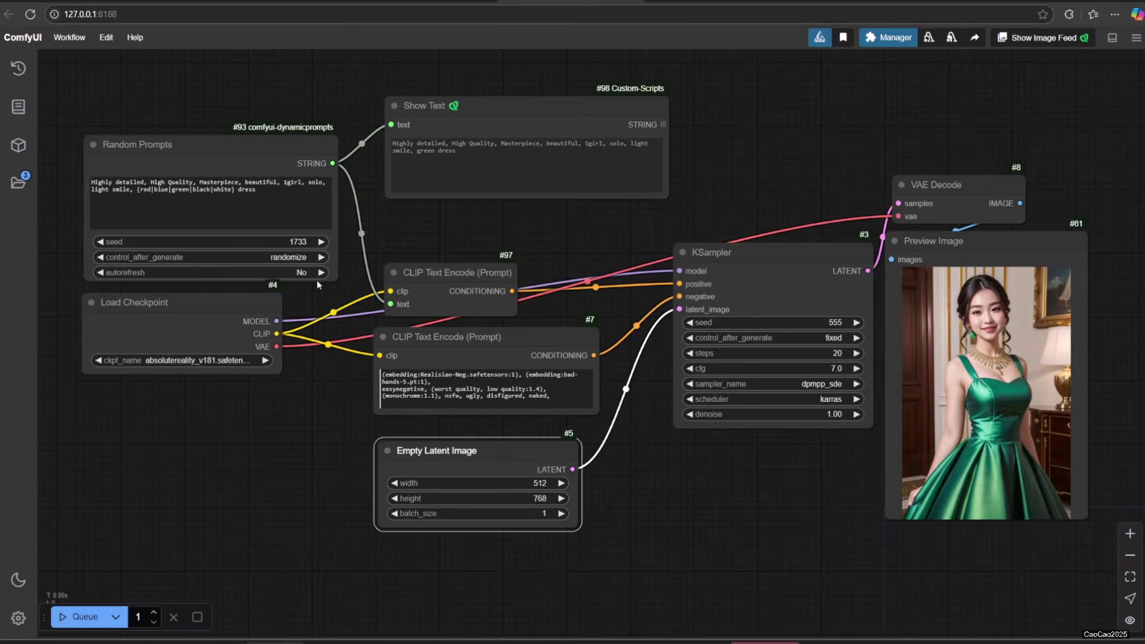
pyautogui.scroll(1, 455, 143)
pyautogui.moveTo(413, 152); pyautogui.dragTo(462, 152)
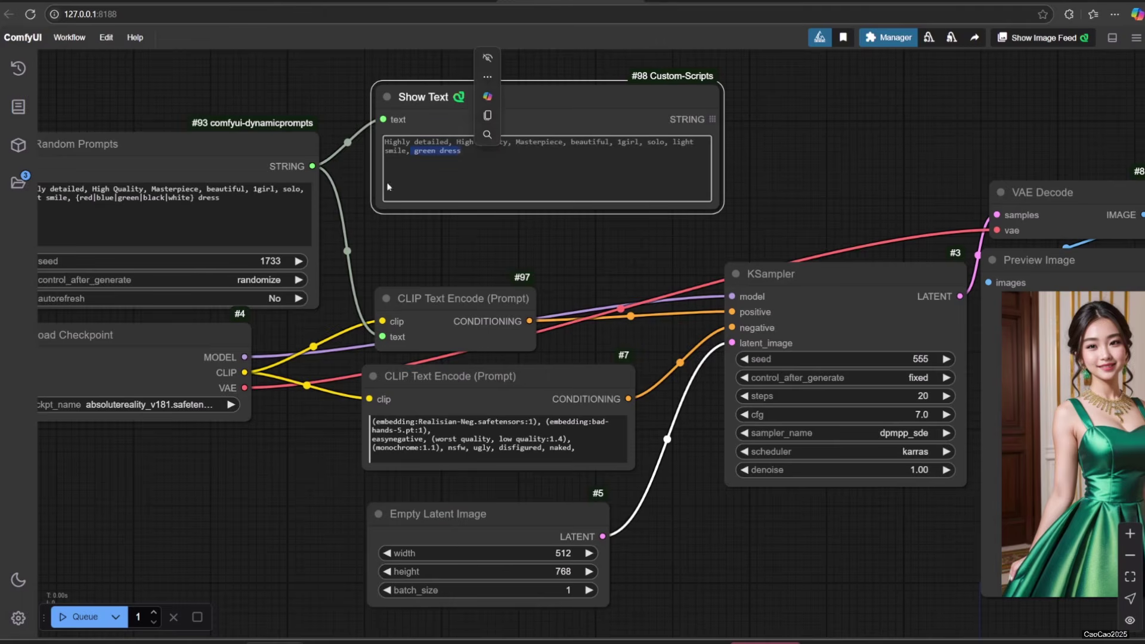
pyautogui.moveTo(79, 201); pyautogui.dragTo(206, 198)
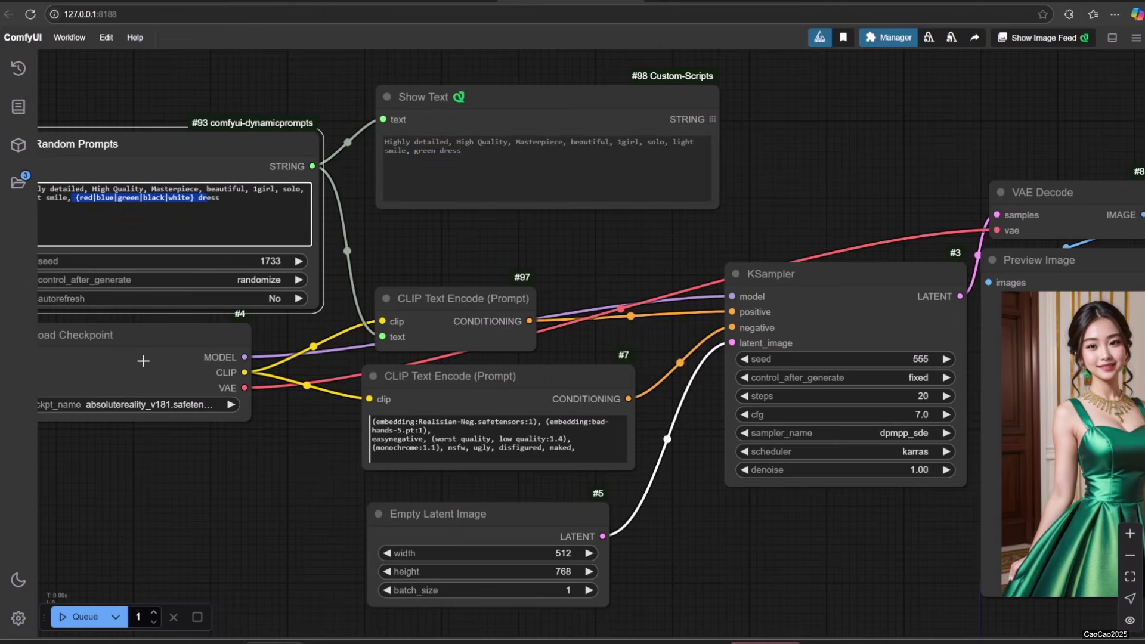
pyautogui.click(78, 616)
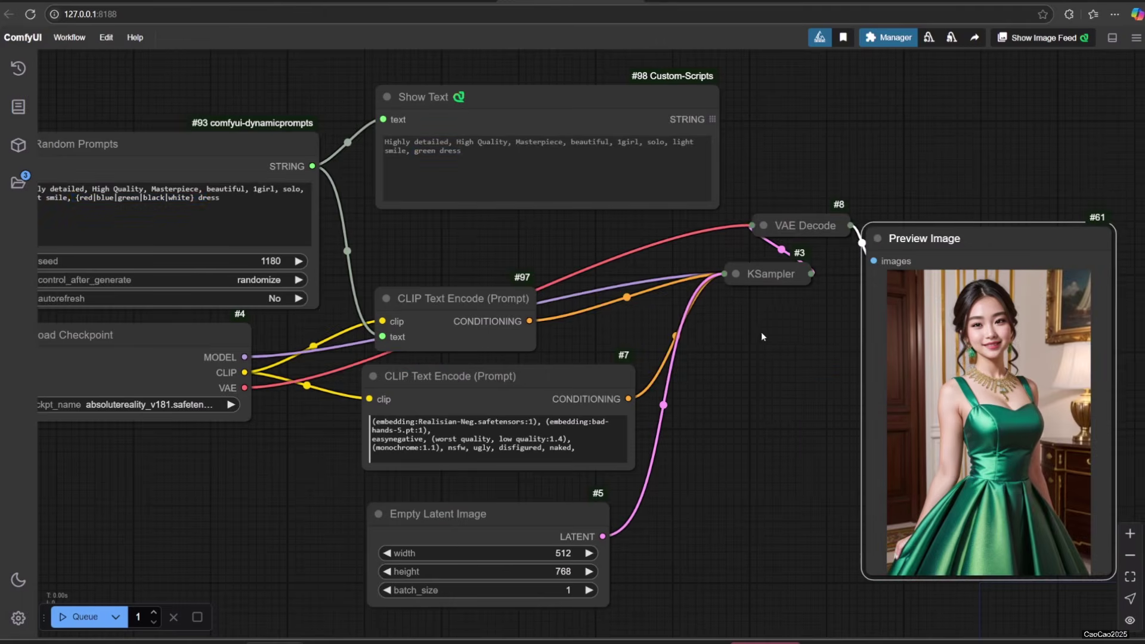
pyautogui.moveTo(421, 151); pyautogui.dragTo(461, 152)
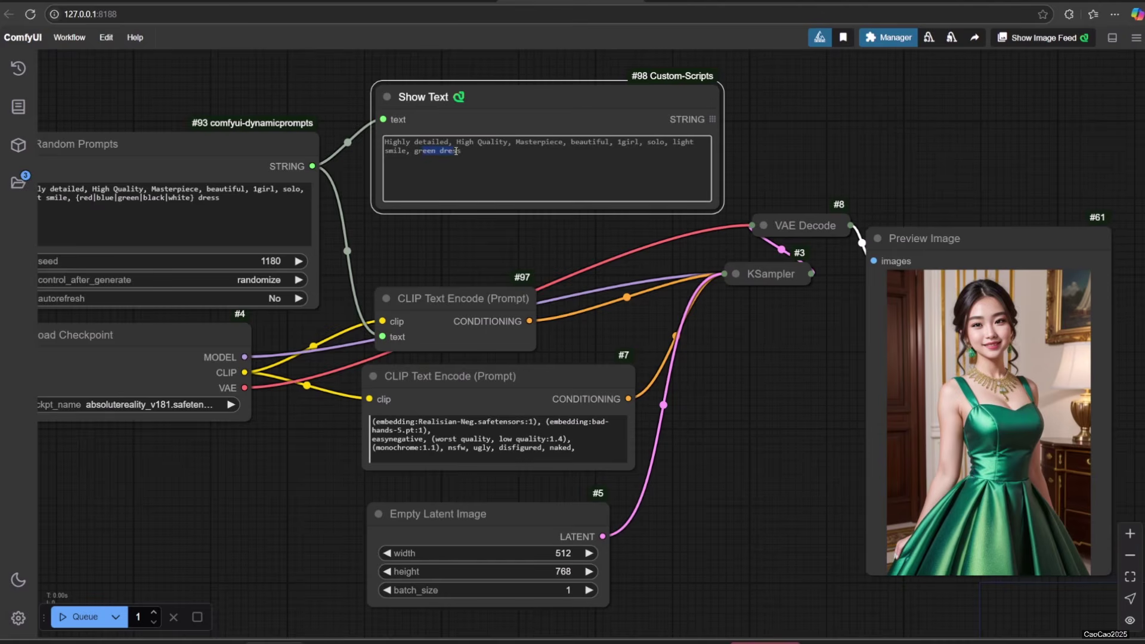
pyautogui.click(256, 433)
pyautogui.click(78, 617)
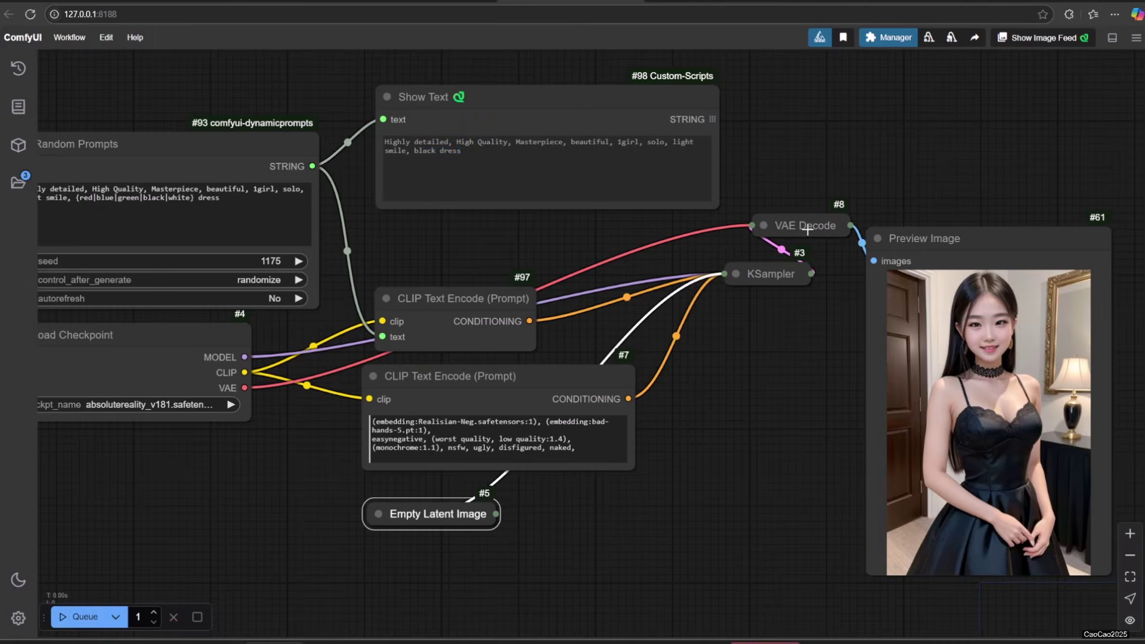
pyautogui.moveTo(807, 229); pyautogui.dragTo(829, 163)
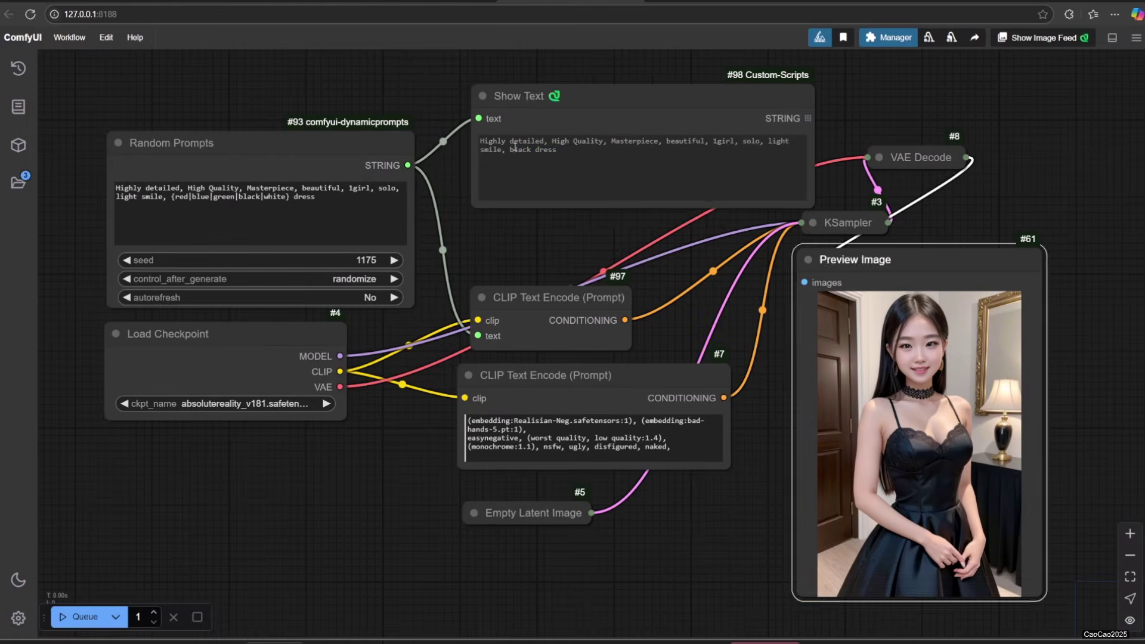
pyautogui.moveTo(510, 149); pyautogui.dragTo(556, 149)
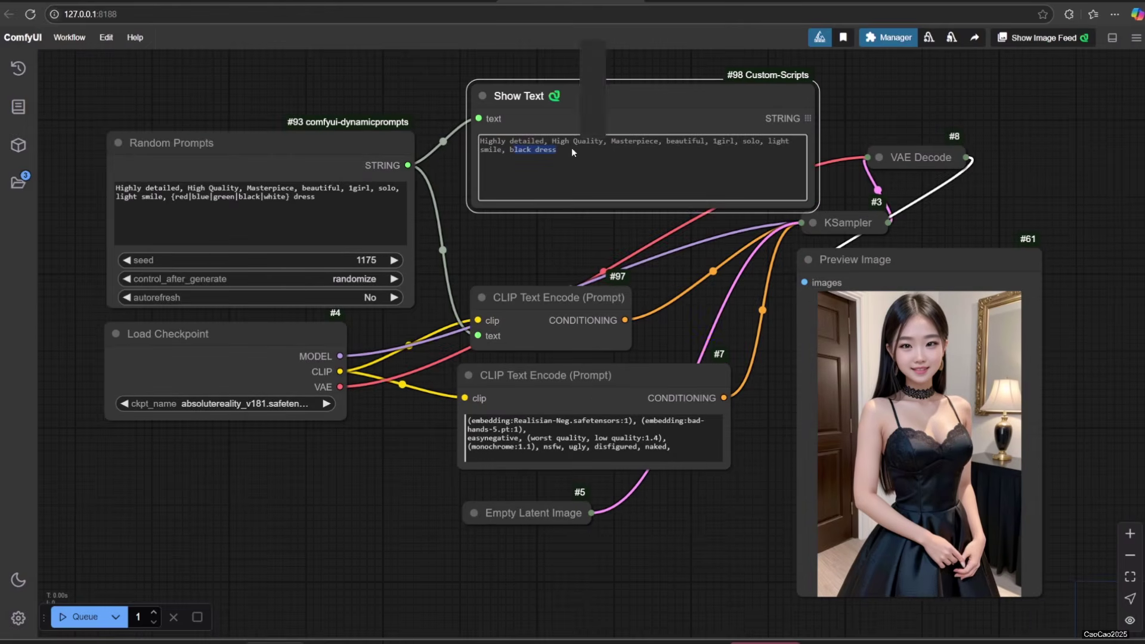
# Step: Queue more runs of the colour-choice prompt, producing green and then white dresses
pyautogui.click(262, 194)
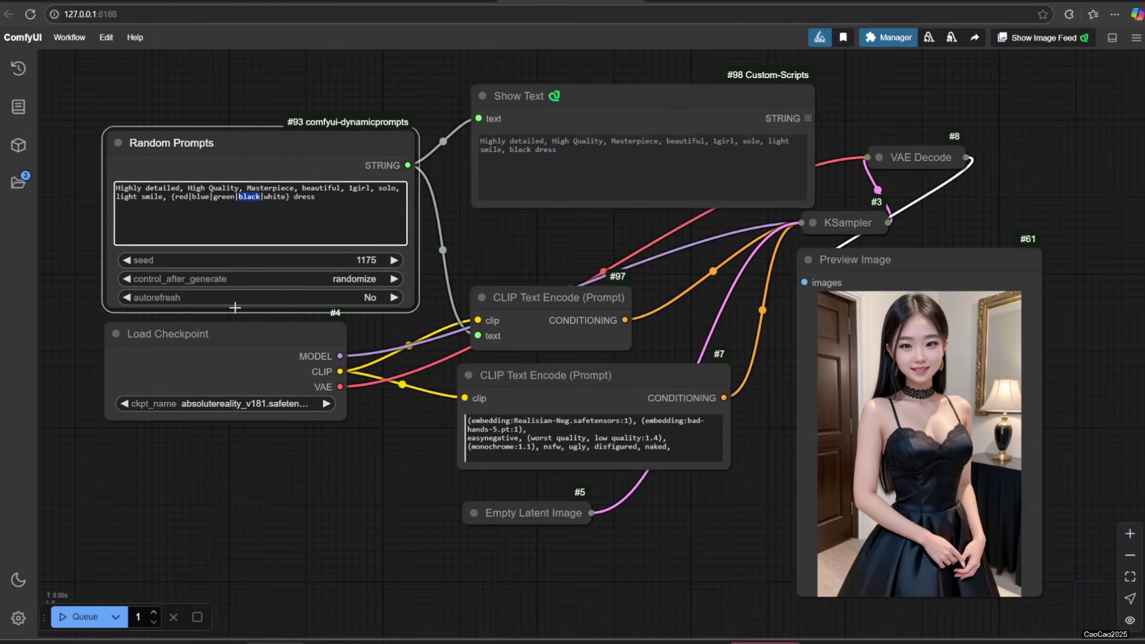
pyautogui.click(75, 620)
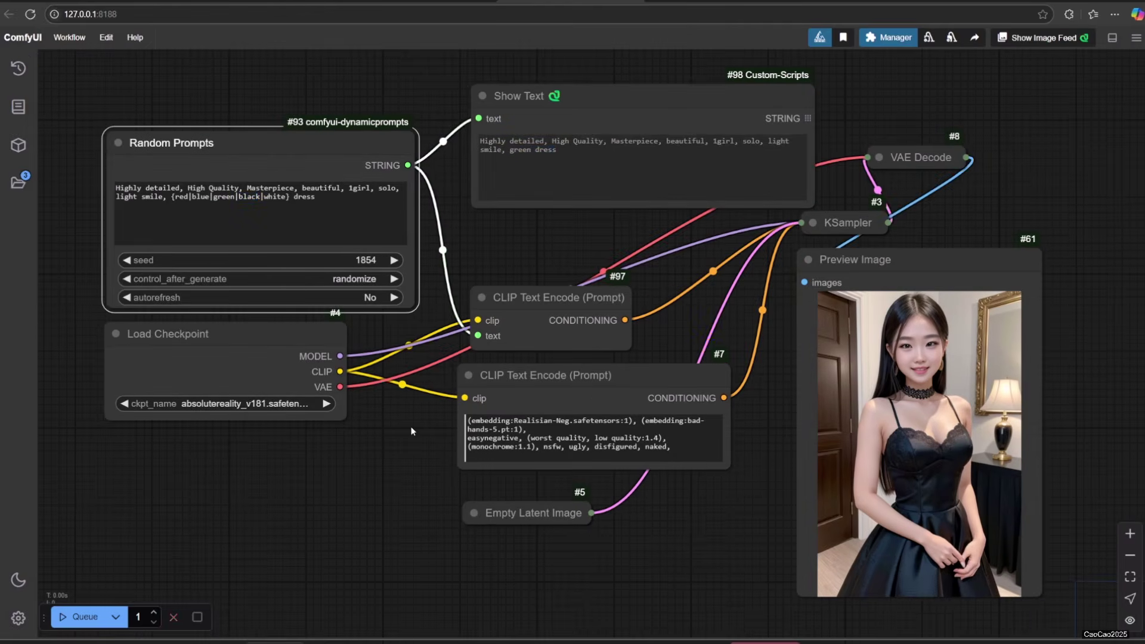
pyautogui.moveTo(508, 150); pyautogui.dragTo(557, 150)
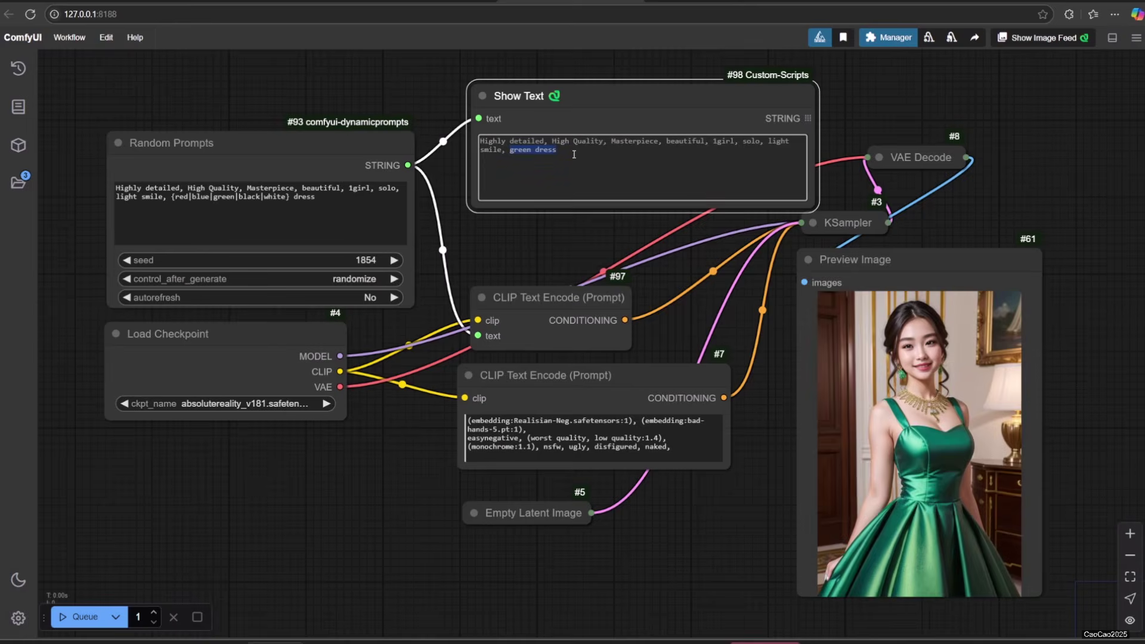
pyautogui.click(223, 196)
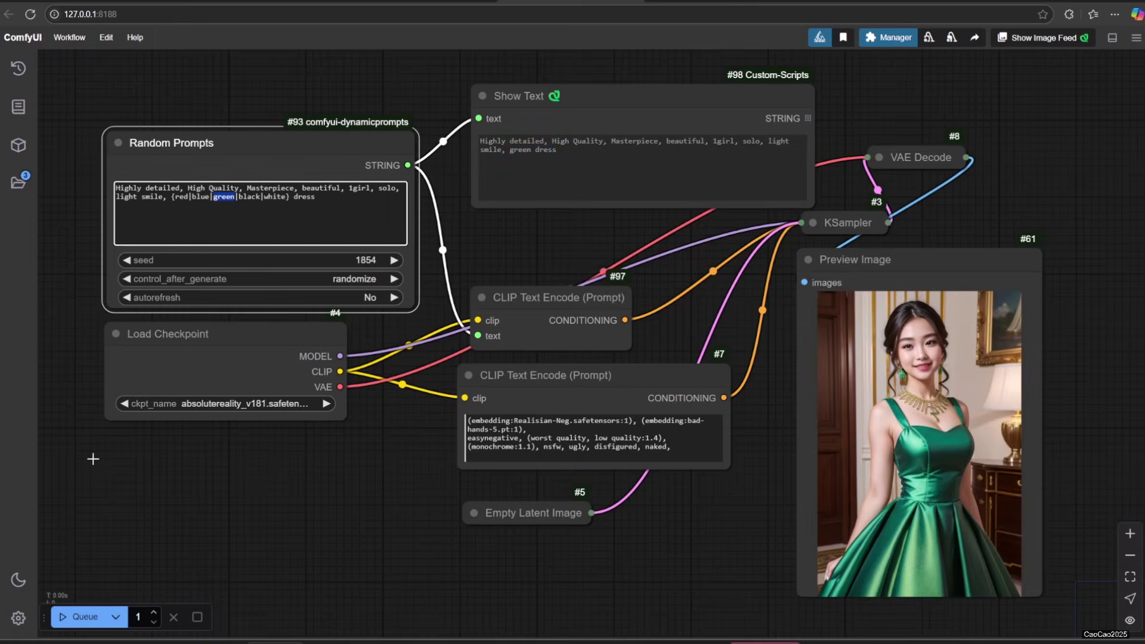
pyautogui.click(75, 618)
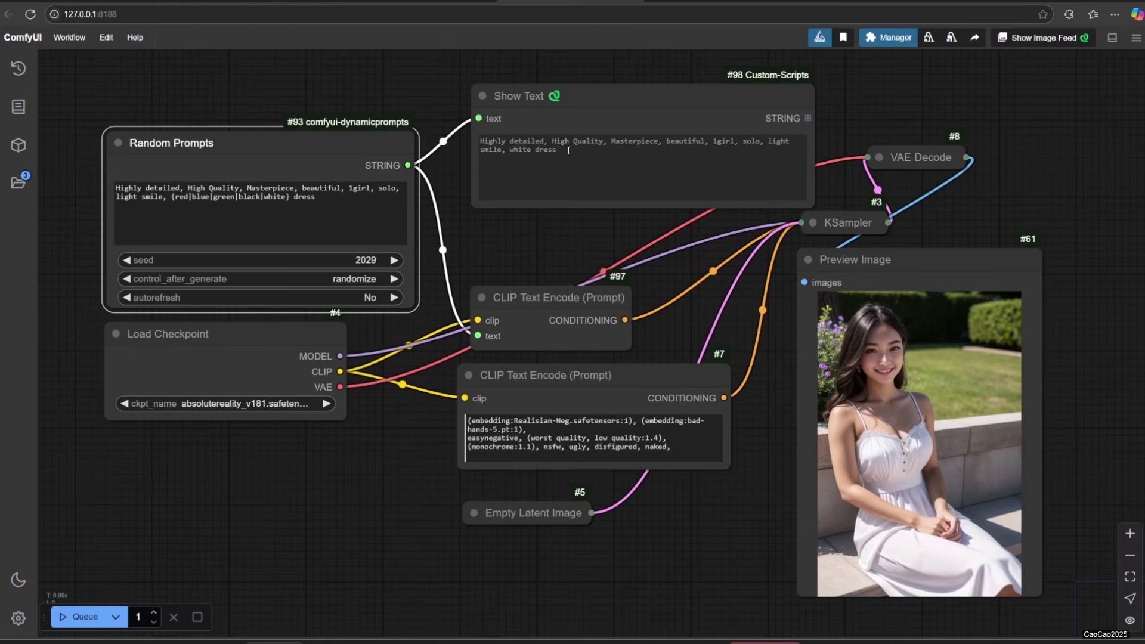
pyautogui.moveTo(510, 150); pyautogui.dragTo(556, 149)
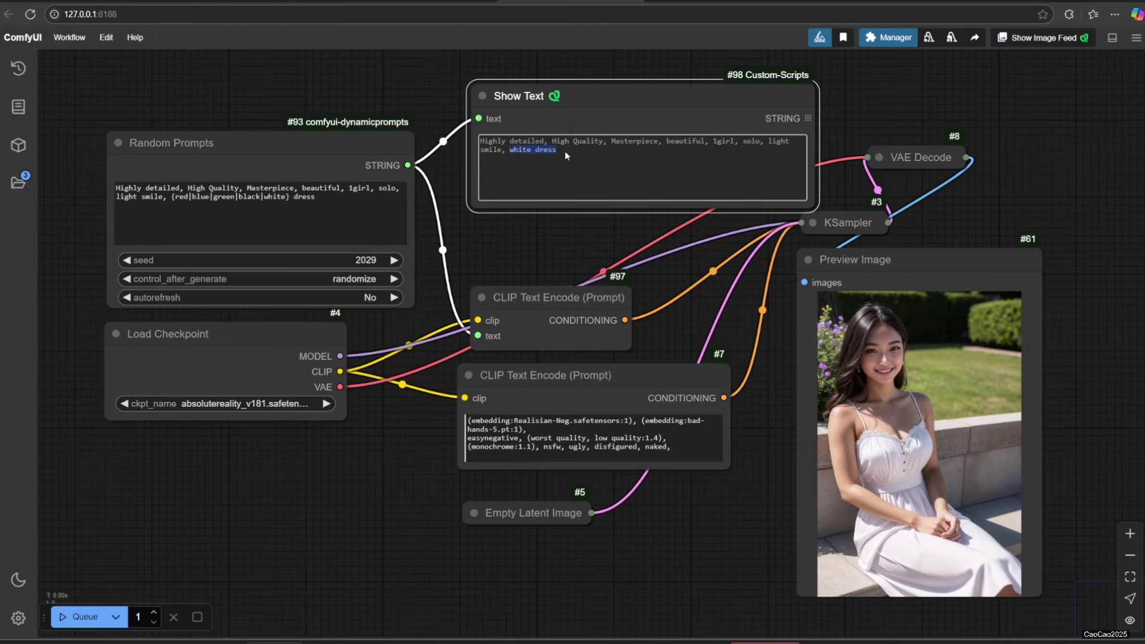
pyautogui.click(257, 199)
pyautogui.click(76, 617)
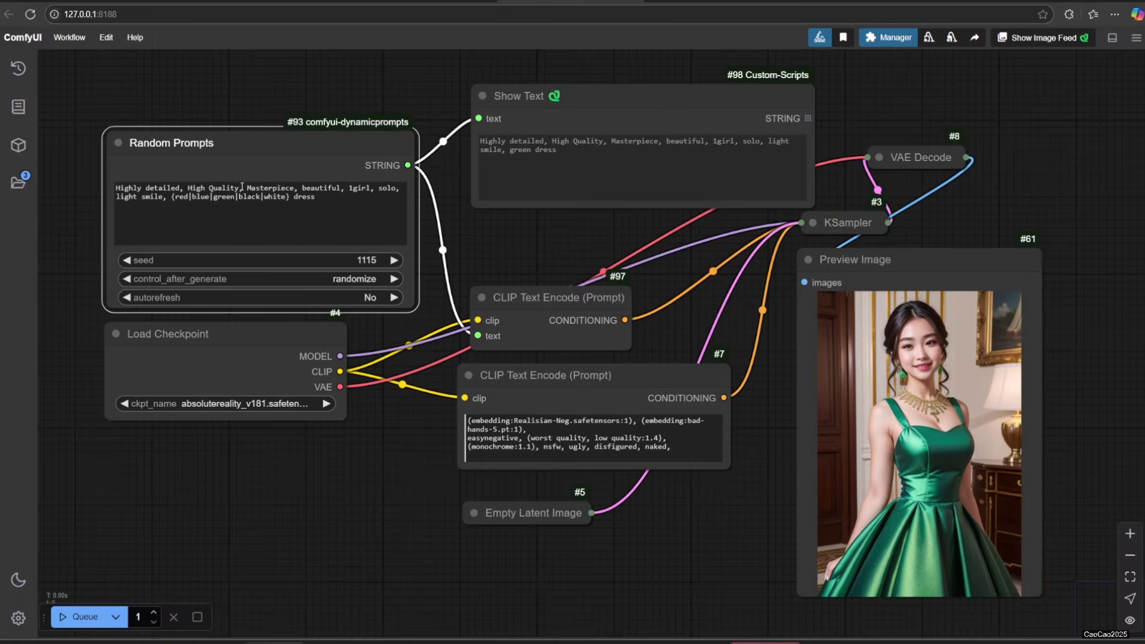
# Step: Generate one more image, this time resolving to a blue dress
pyautogui.doubleClick(216, 196)
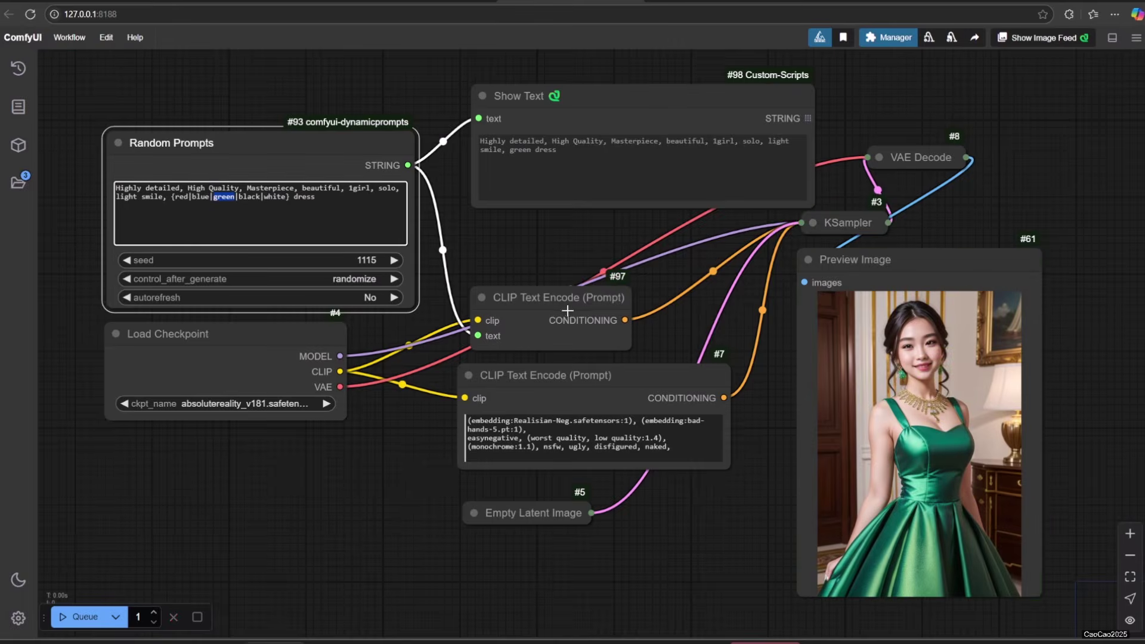
pyautogui.click(87, 620)
pyautogui.click(87, 621)
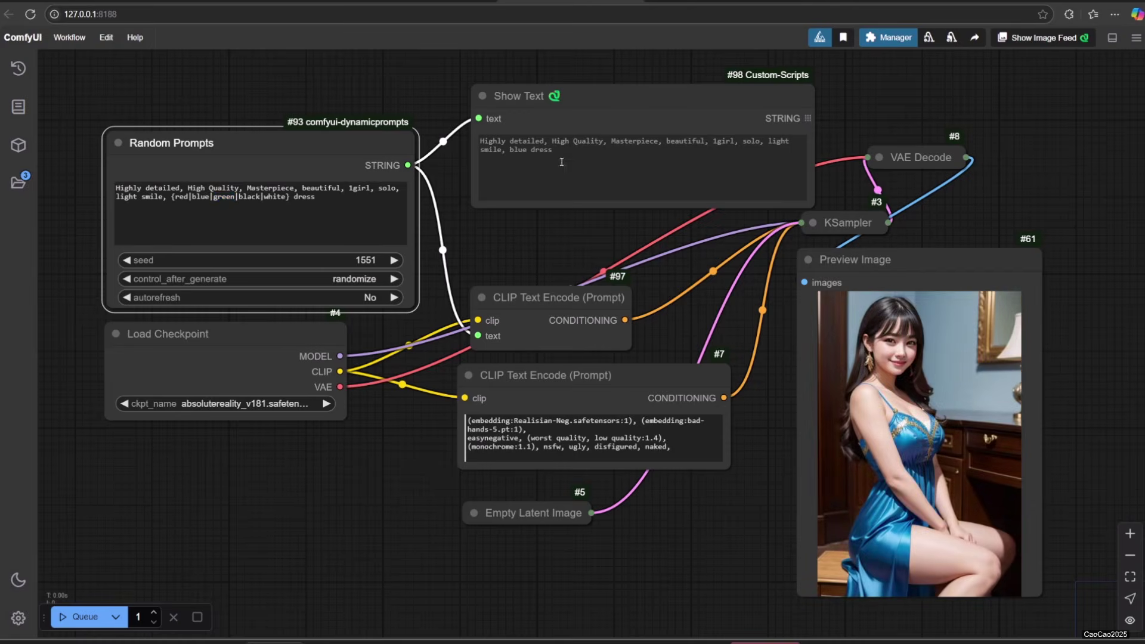
pyautogui.doubleClick(518, 150)
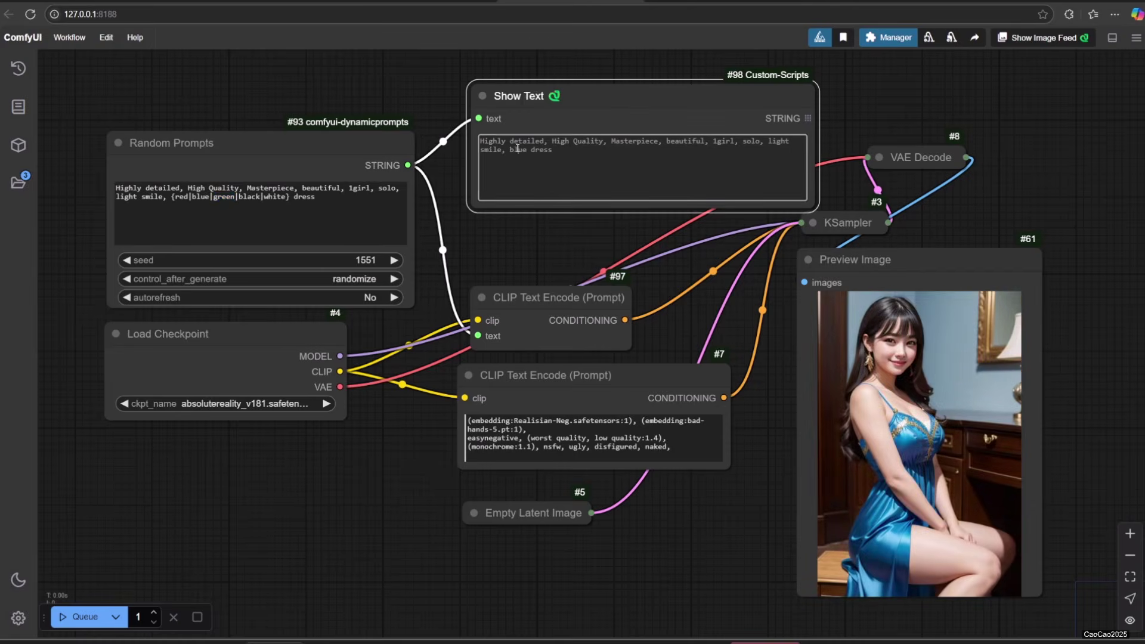
pyautogui.click(735, 398)
pyautogui.scroll(3, 435, 391)
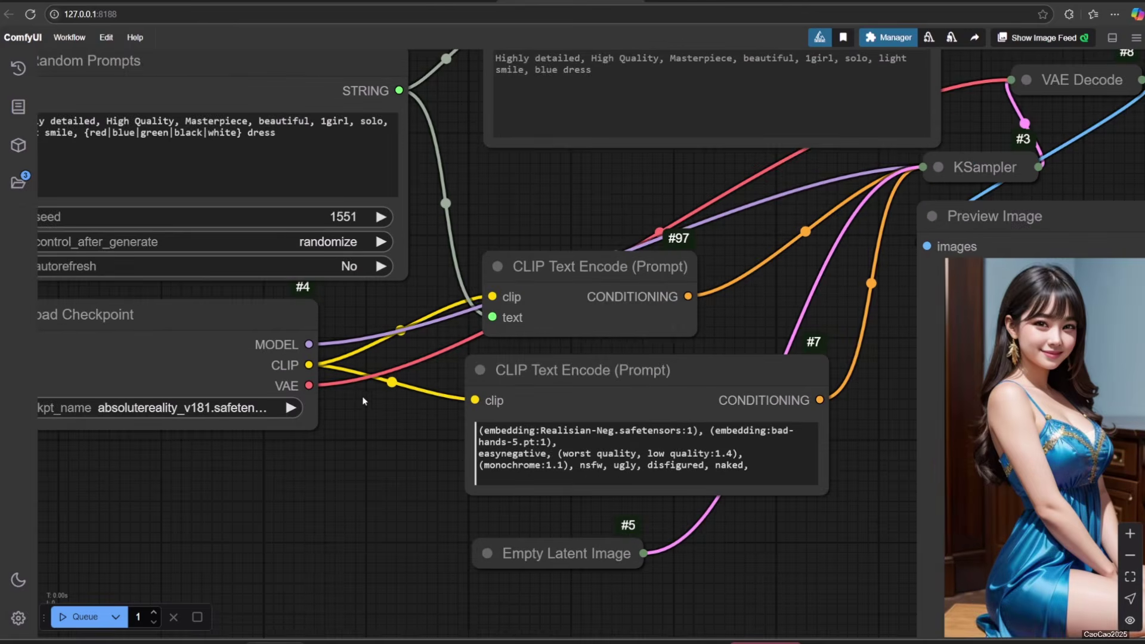
pyautogui.moveTo(363, 396); pyautogui.dragTo(508, 513)
# Step: Queue seven runs of the weighted colour prompt, the last giving a blue dress at seed 632
pyautogui.click(239, 247)
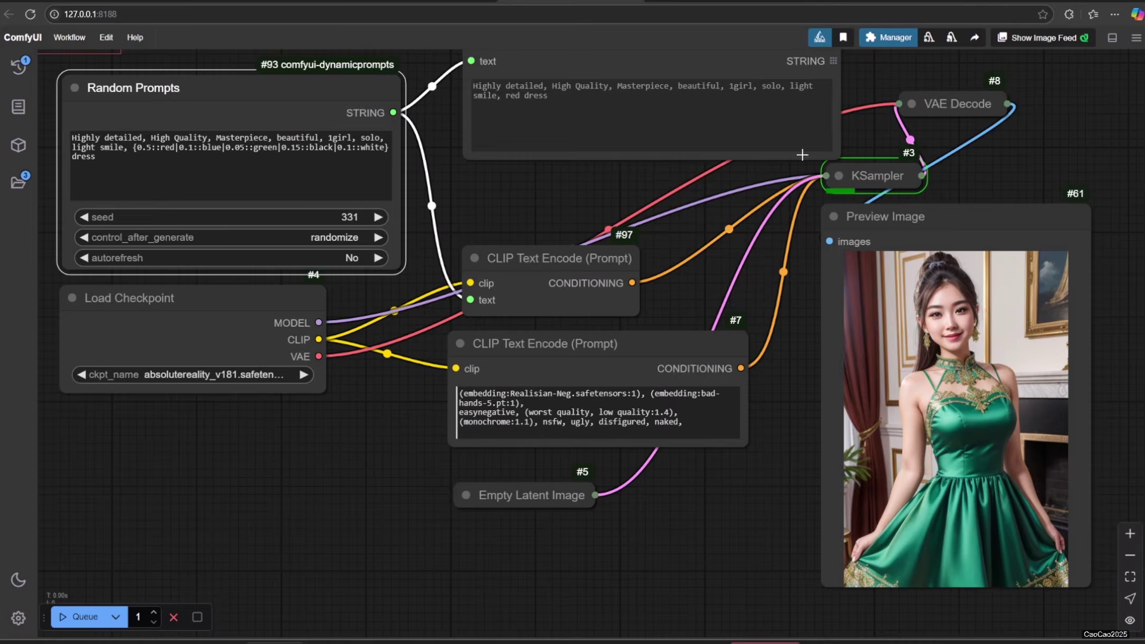
pyautogui.moveTo(546, 96); pyautogui.dragTo(513, 96)
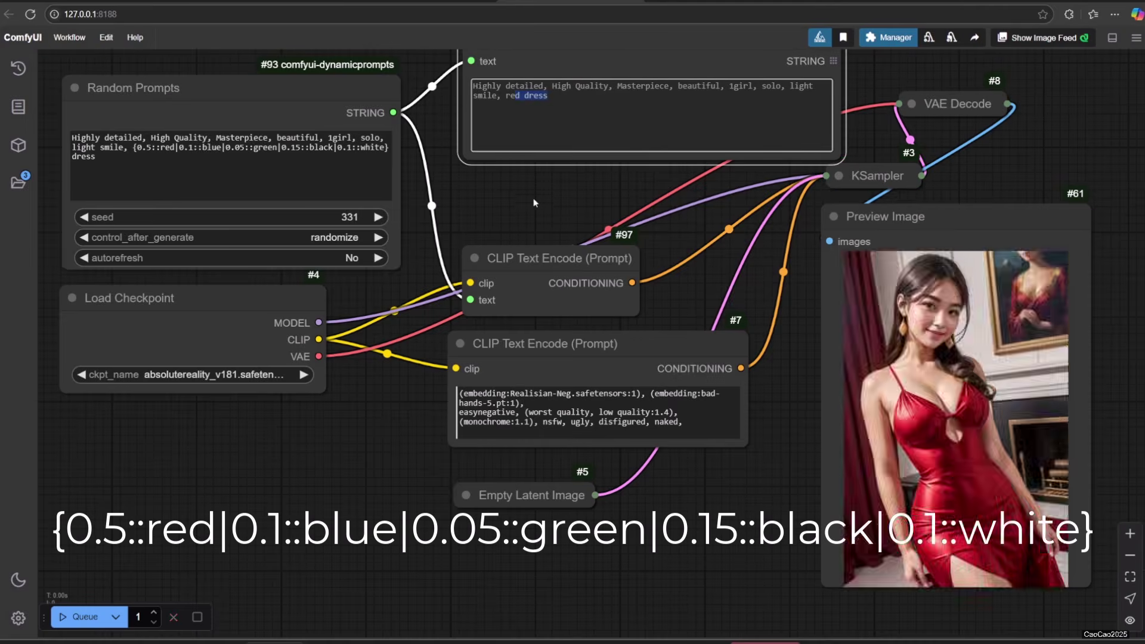
pyautogui.click(81, 617)
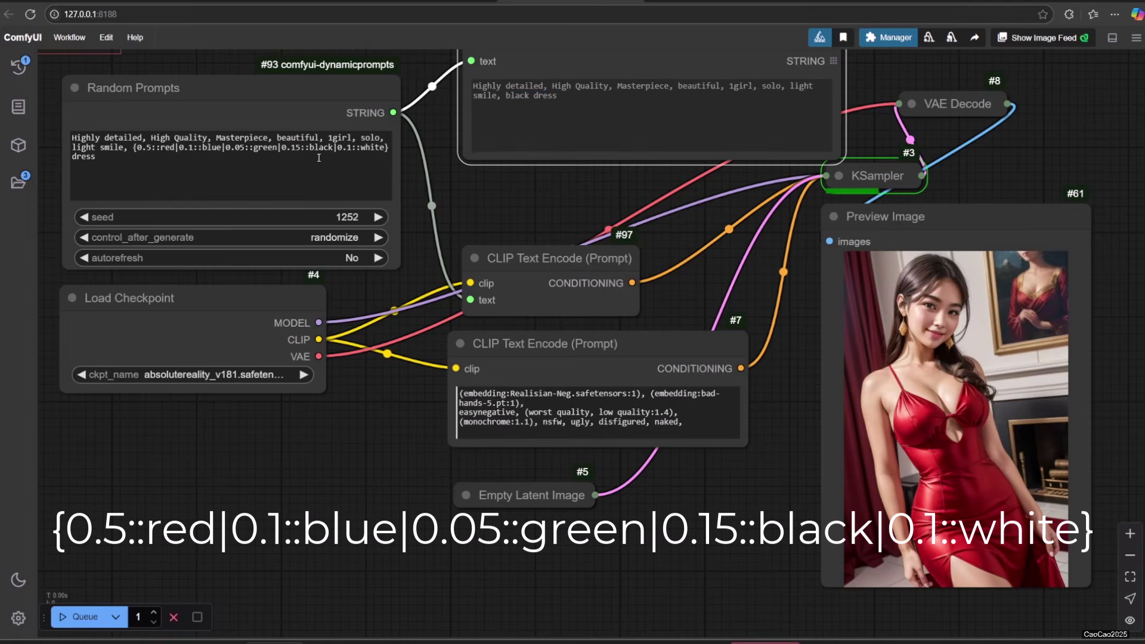
pyautogui.click(84, 616)
pyautogui.click(81, 616)
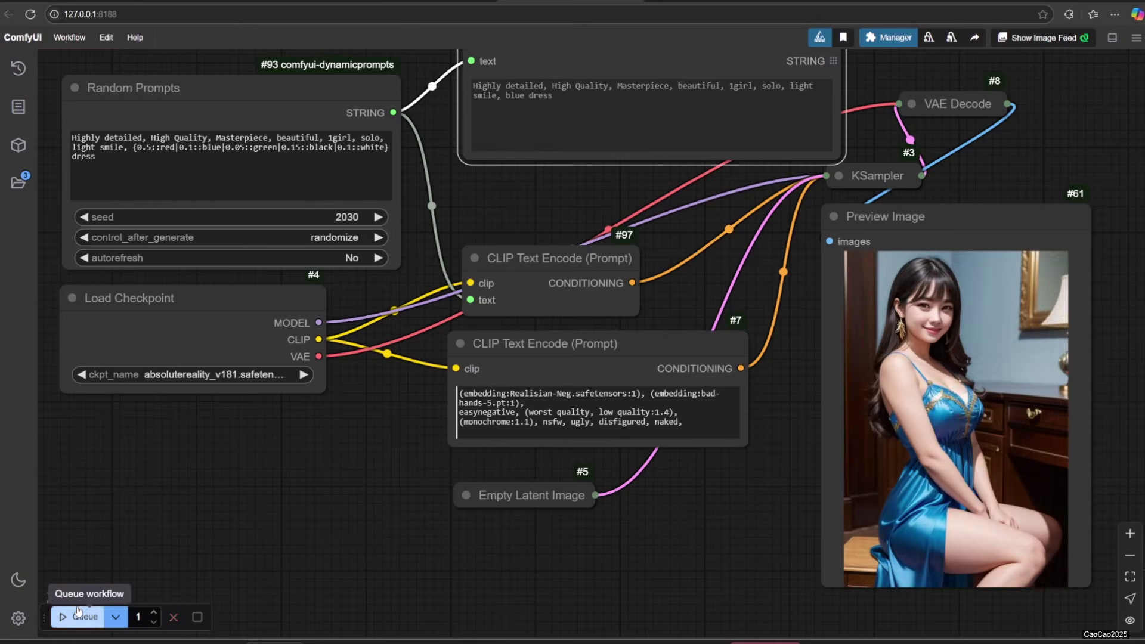
pyautogui.click(75, 618)
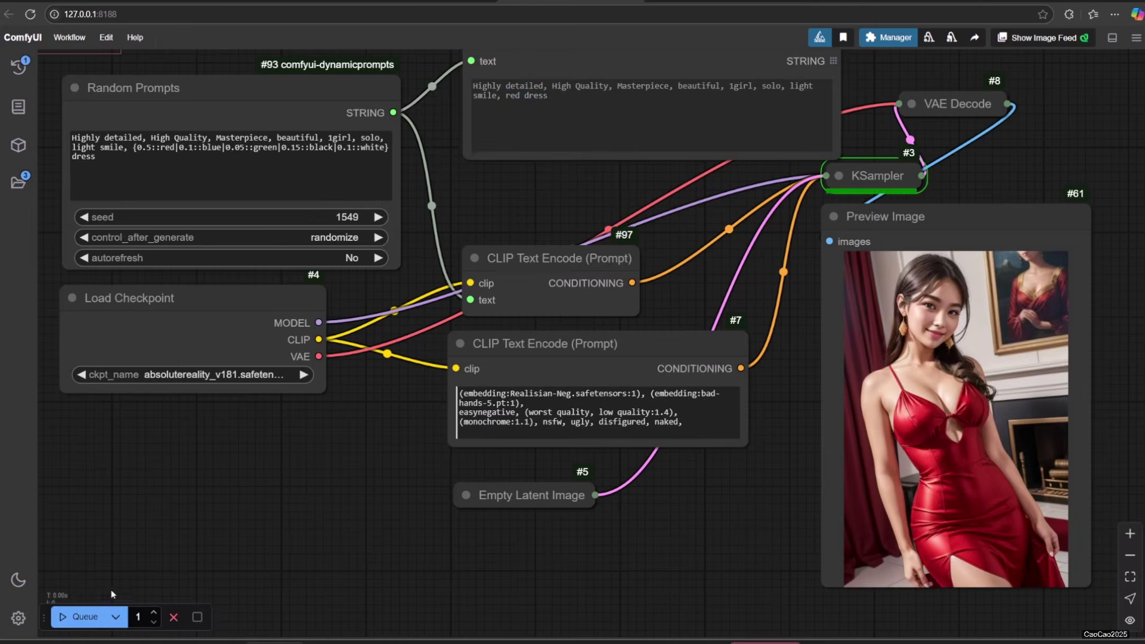
pyautogui.click(75, 618)
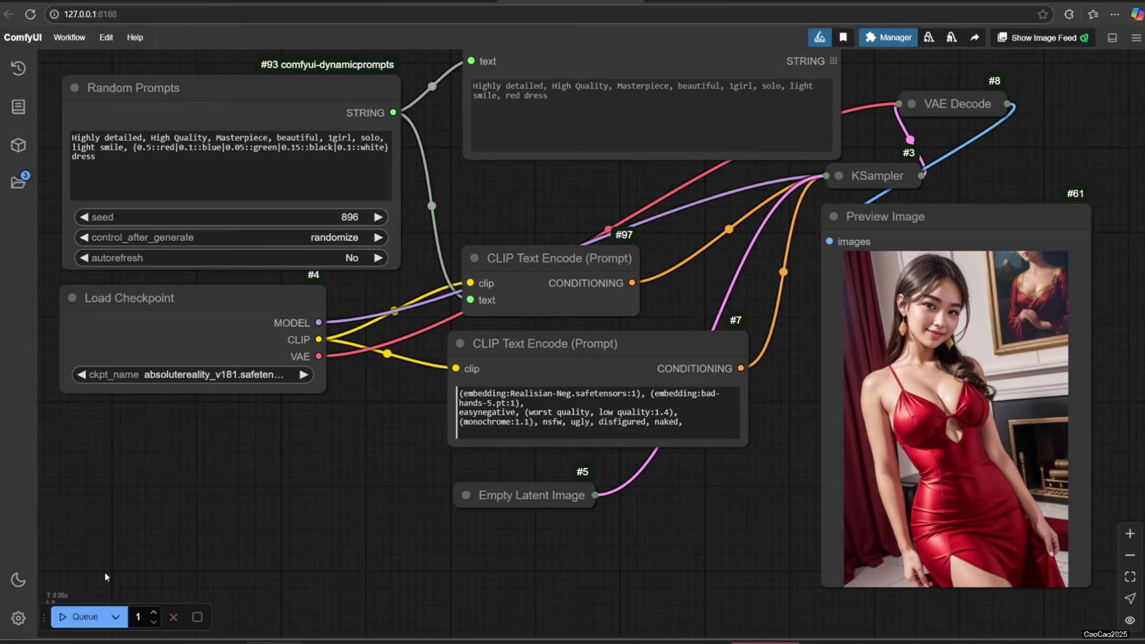
pyautogui.click(87, 614)
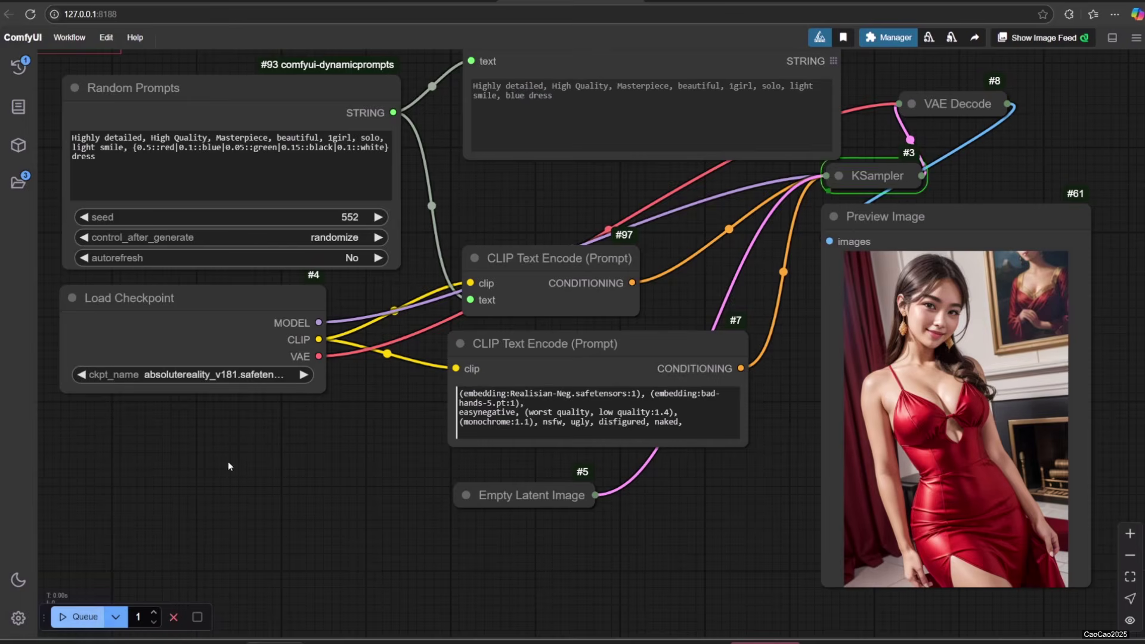
pyautogui.click(79, 616)
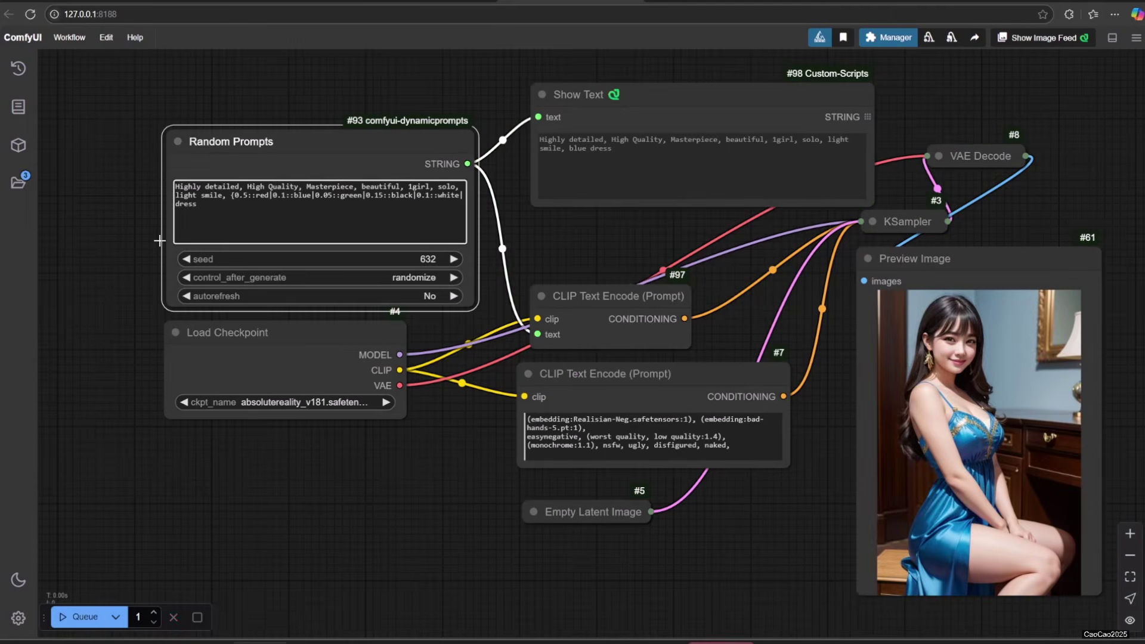
# Step: Replace the weighted list with {2$$red|blue|green|black|white} so two colours are picked
pyautogui.scroll(5, 142, 221)
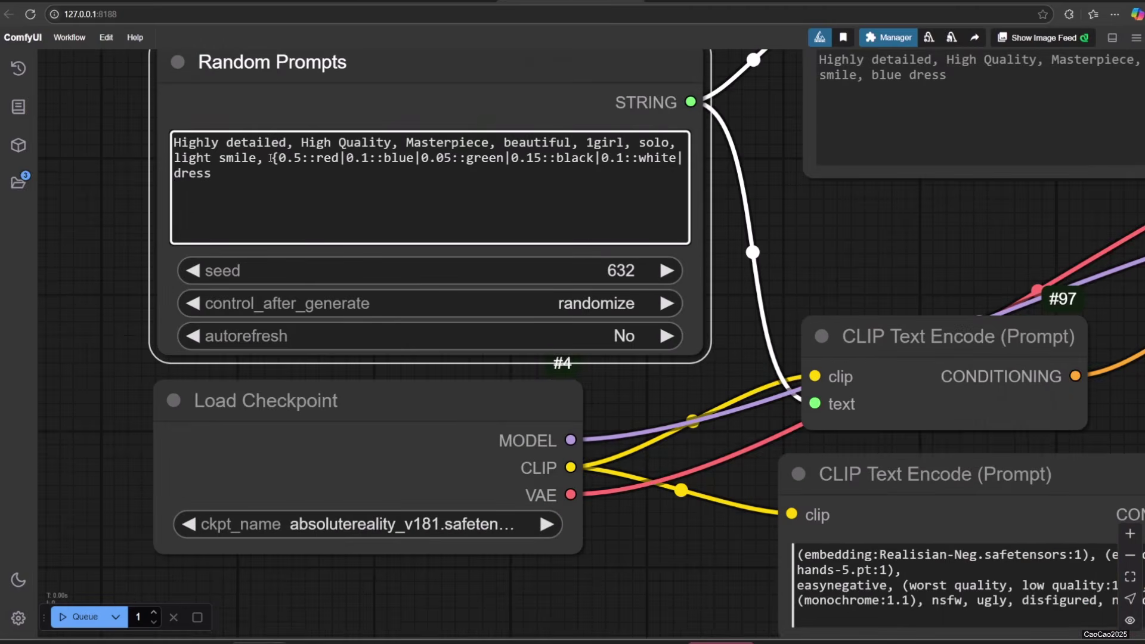
pyautogui.click(334, 219)
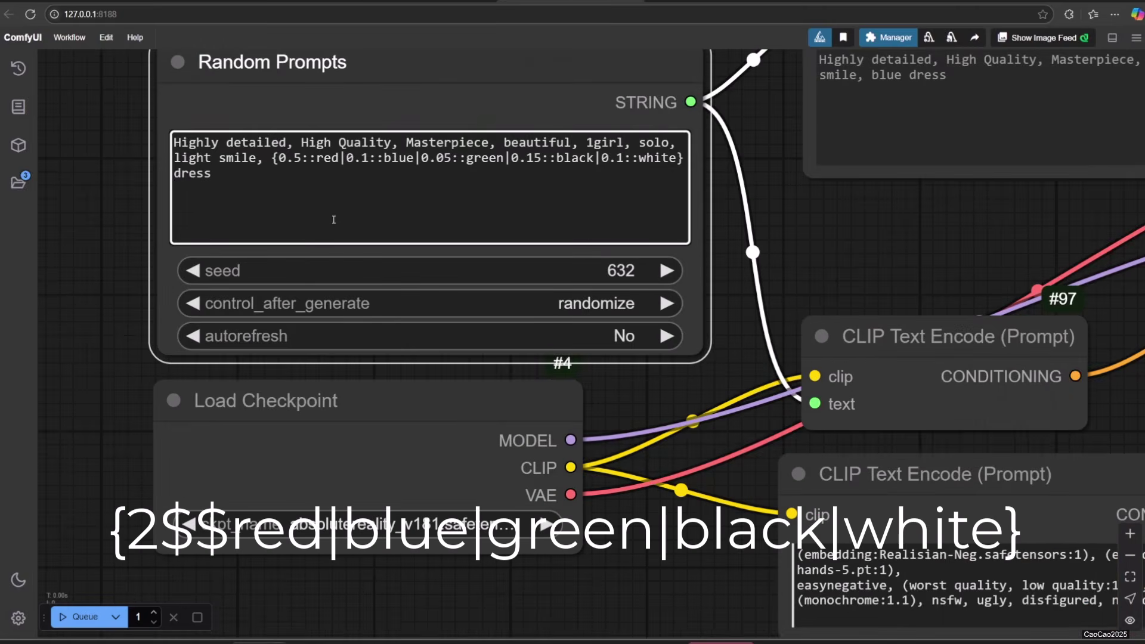
pyautogui.moveTo(272, 158); pyautogui.dragTo(682, 159)
pyautogui.write('{red|blue|green|black|white}')
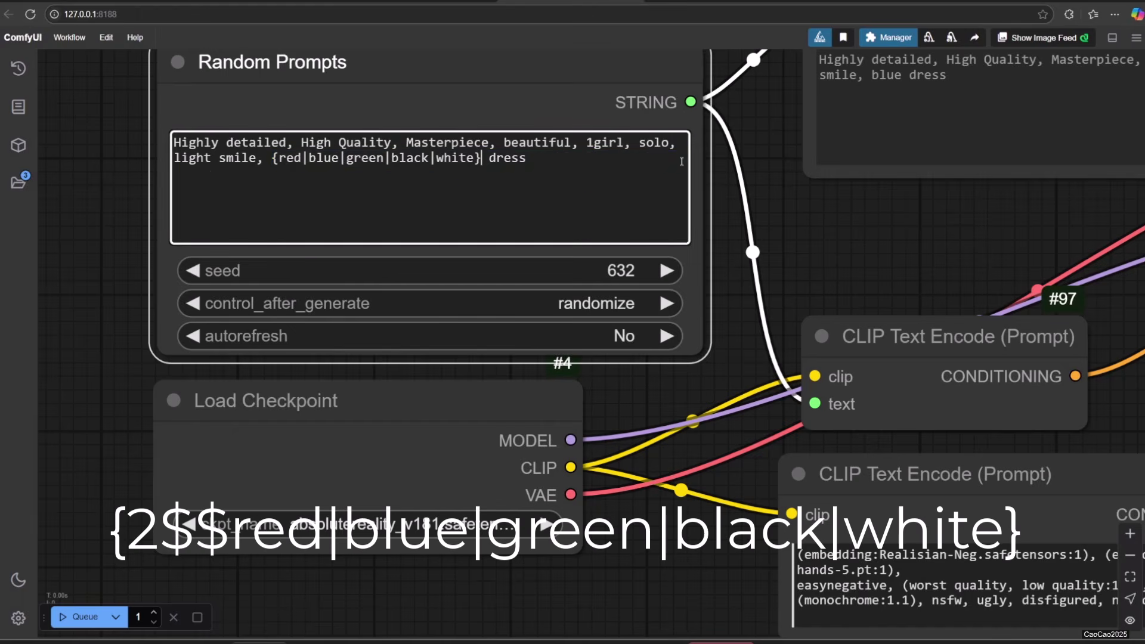
pyautogui.click(279, 157)
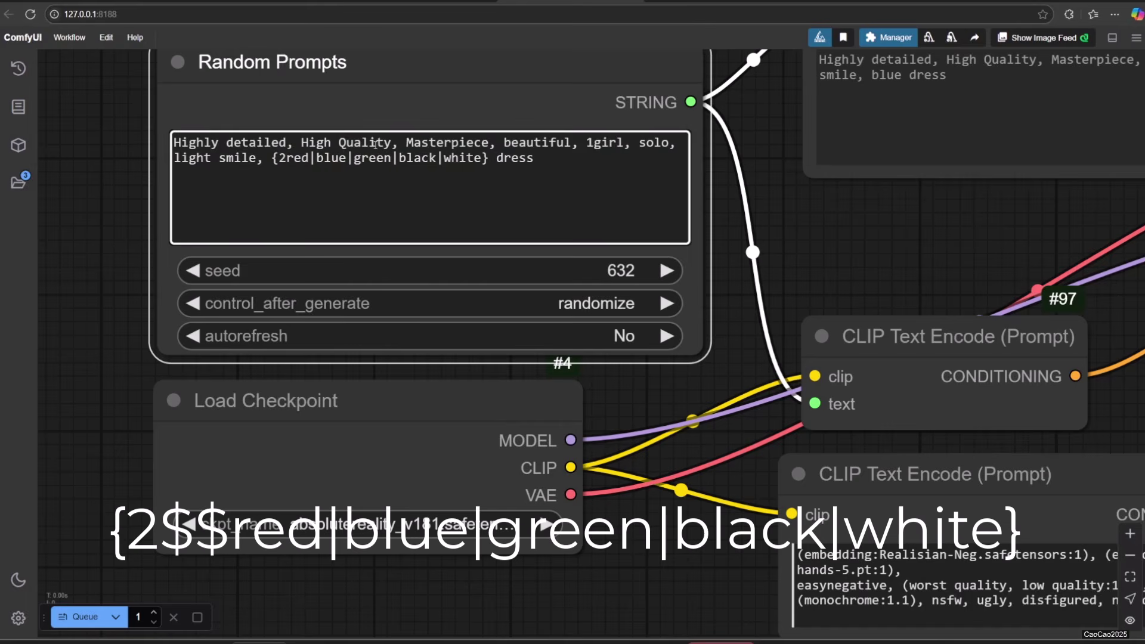
pyautogui.write('2$$')
# Step: Generate two-colour dress images, e.g. blue,black, ending with red,green at seed 253
pyautogui.scroll(-5, 88, 157)
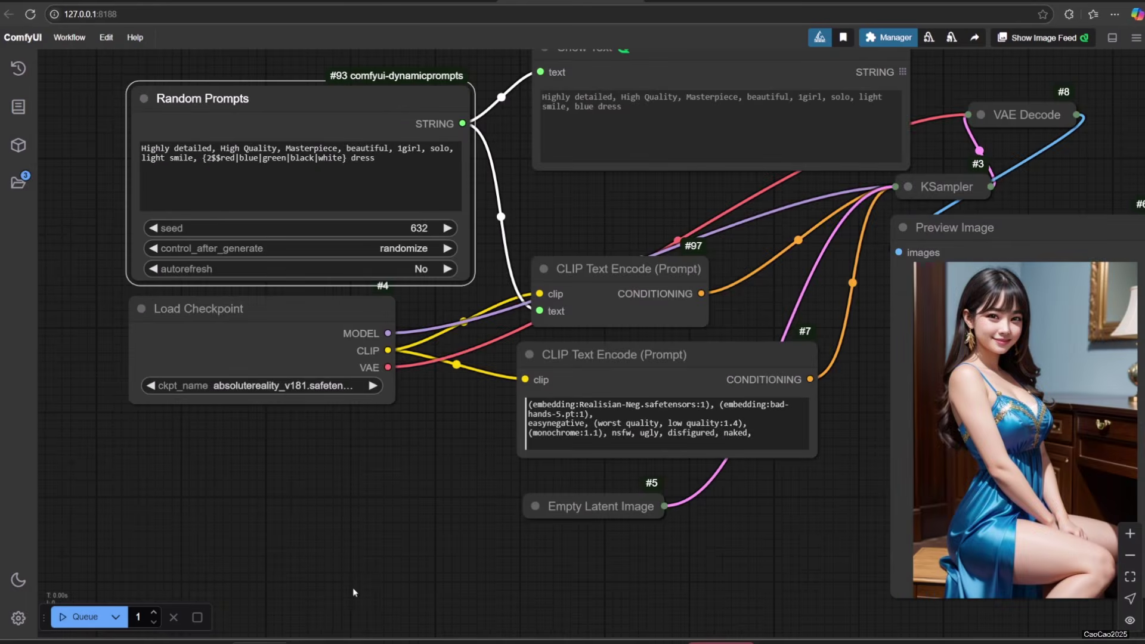
pyautogui.click(74, 616)
pyautogui.moveTo(376, 514); pyautogui.dragTo(345, 527)
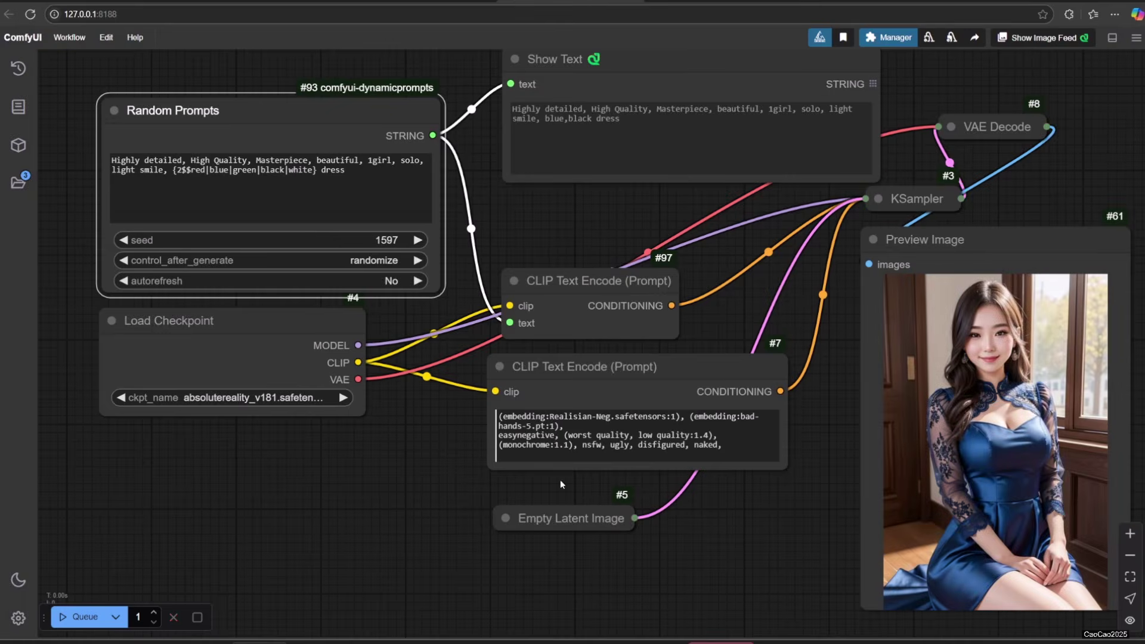
pyautogui.moveTo(545, 118); pyautogui.dragTo(620, 118)
pyautogui.click(67, 618)
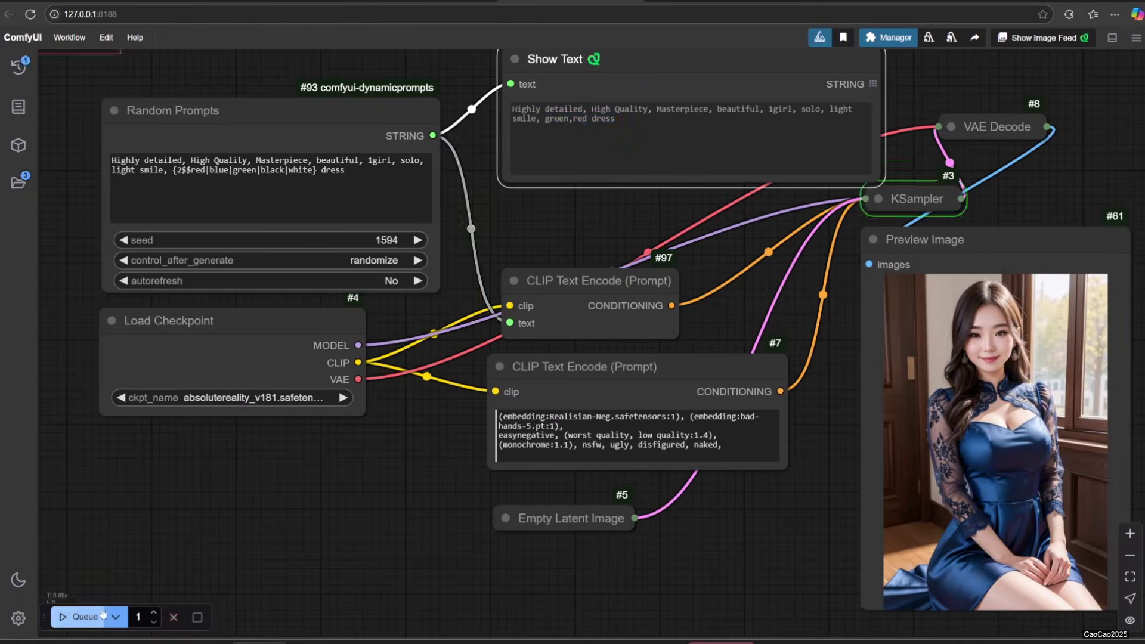
pyautogui.doubleClick(250, 171)
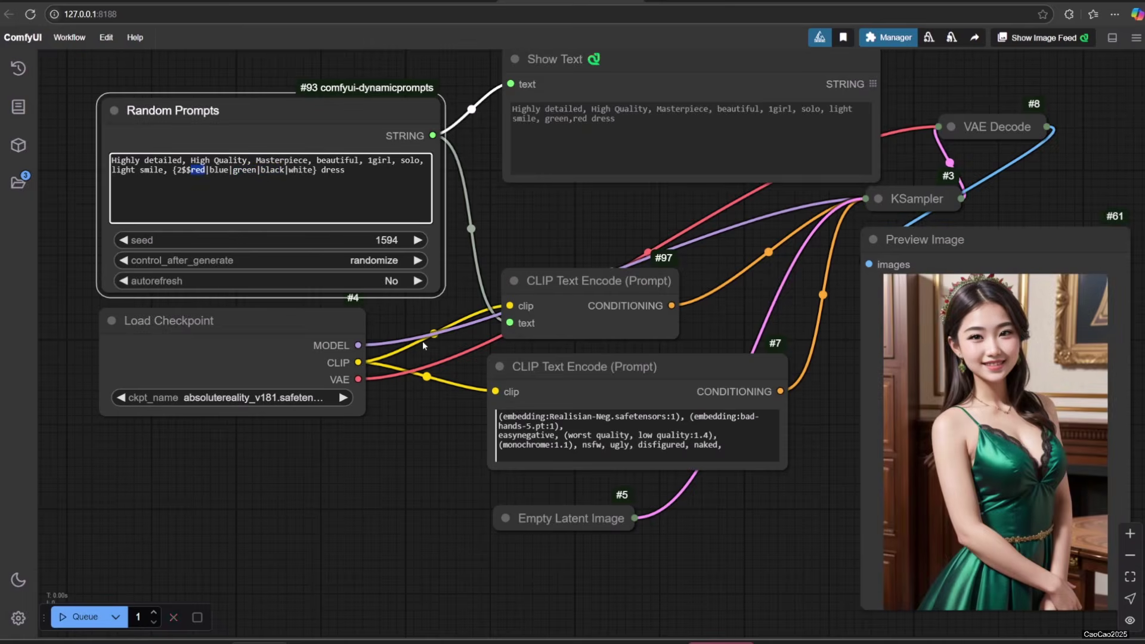
pyautogui.click(81, 624)
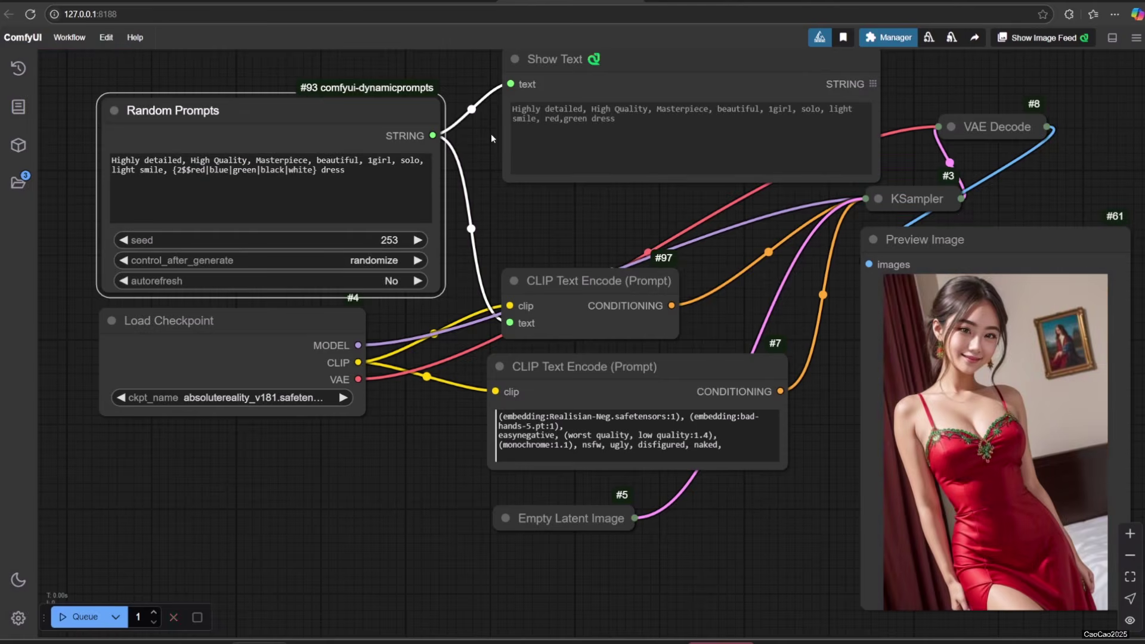
# Step: Change the count to 3$$ and queue three runs, ending with red, green and black at seed 344
pyautogui.doubleClick(180, 169)
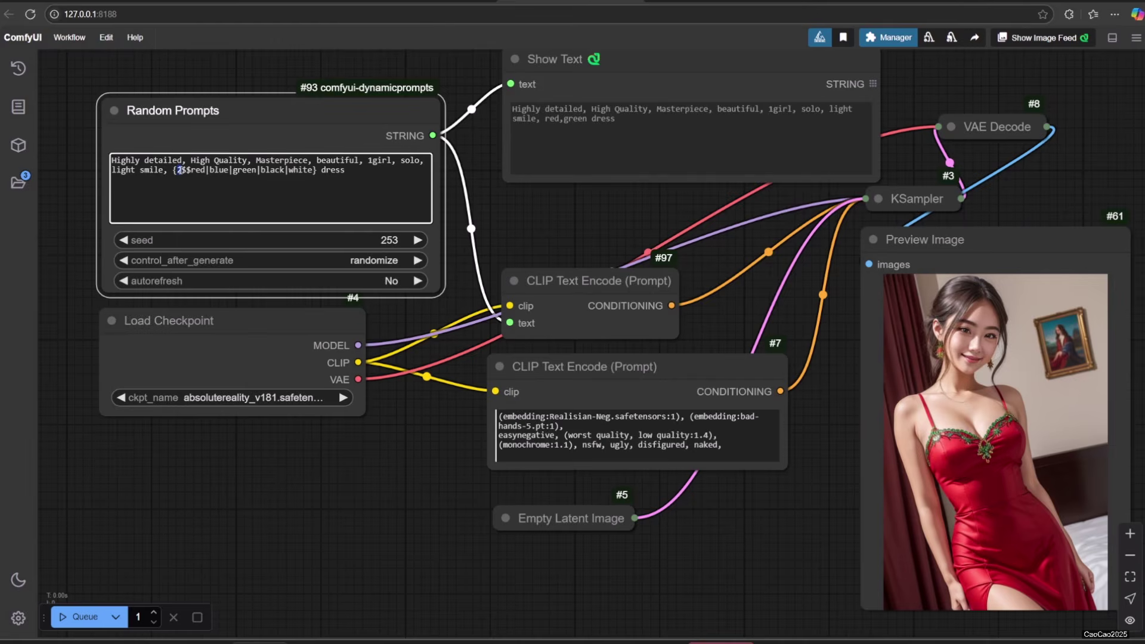
pyautogui.write('3')
pyautogui.click(79, 617)
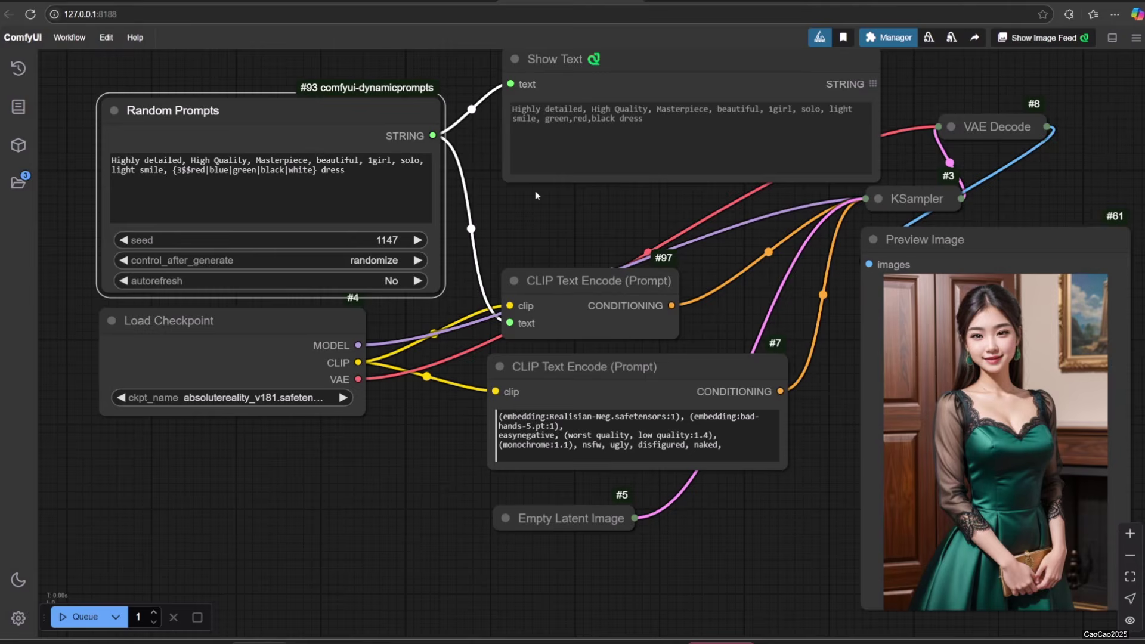
pyautogui.moveTo(545, 118); pyautogui.dragTo(643, 118)
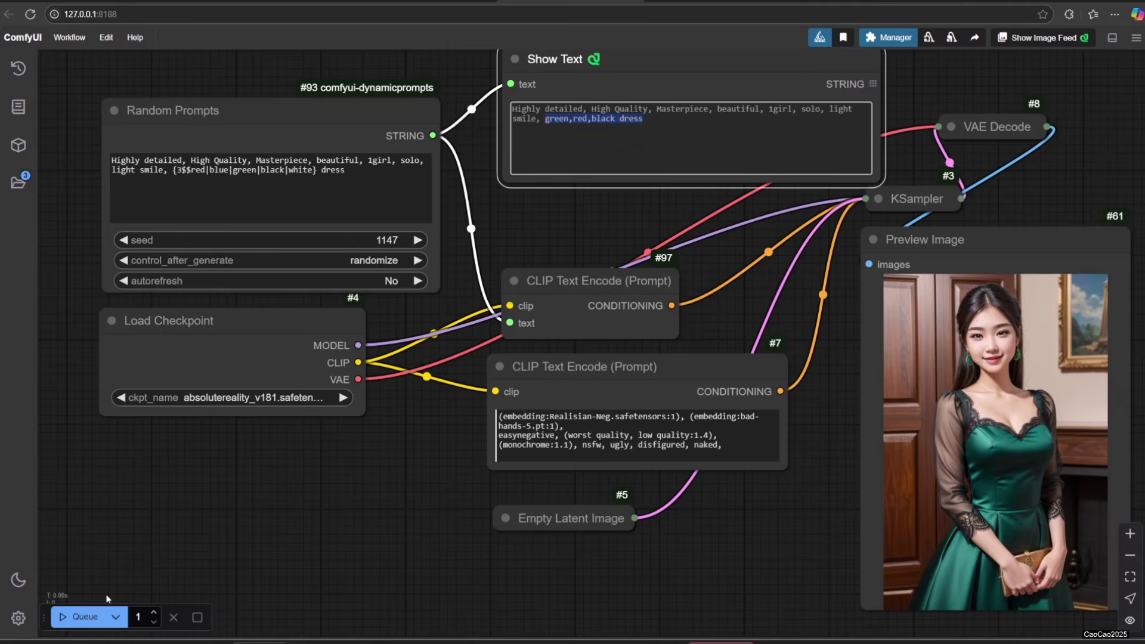
pyautogui.click(80, 620)
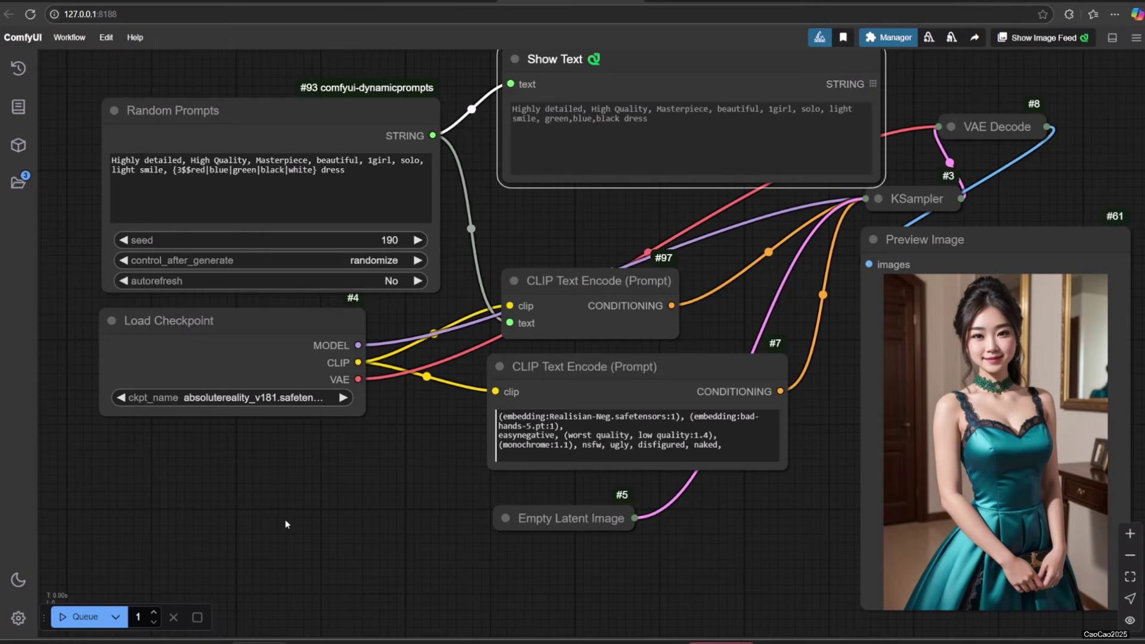
pyautogui.click(79, 618)
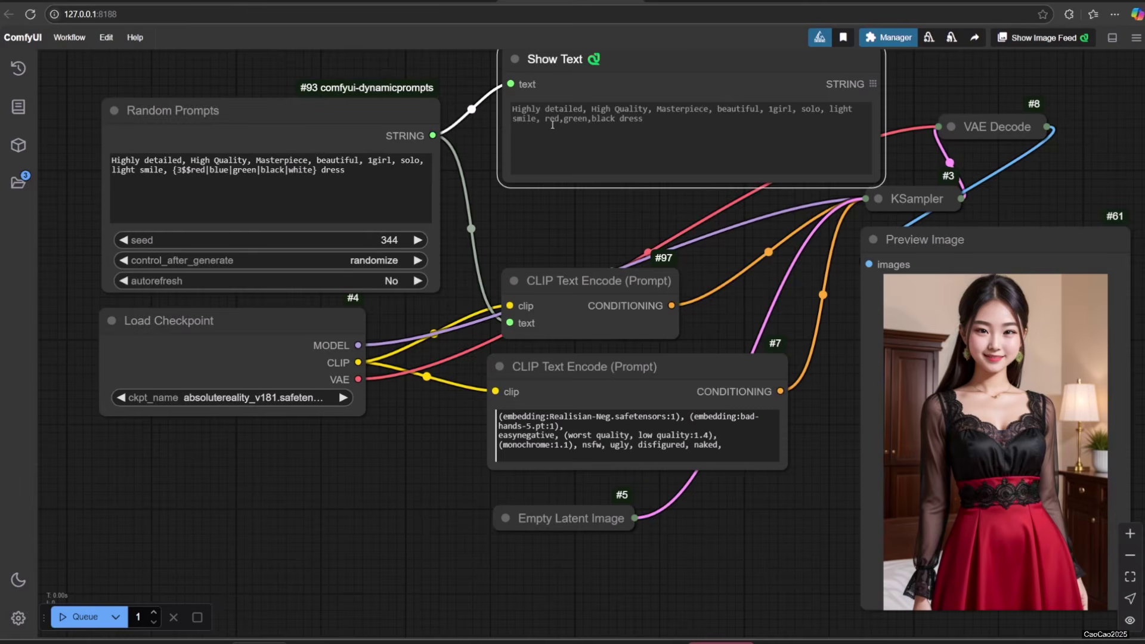
pyautogui.moveTo(545, 118); pyautogui.dragTo(615, 119)
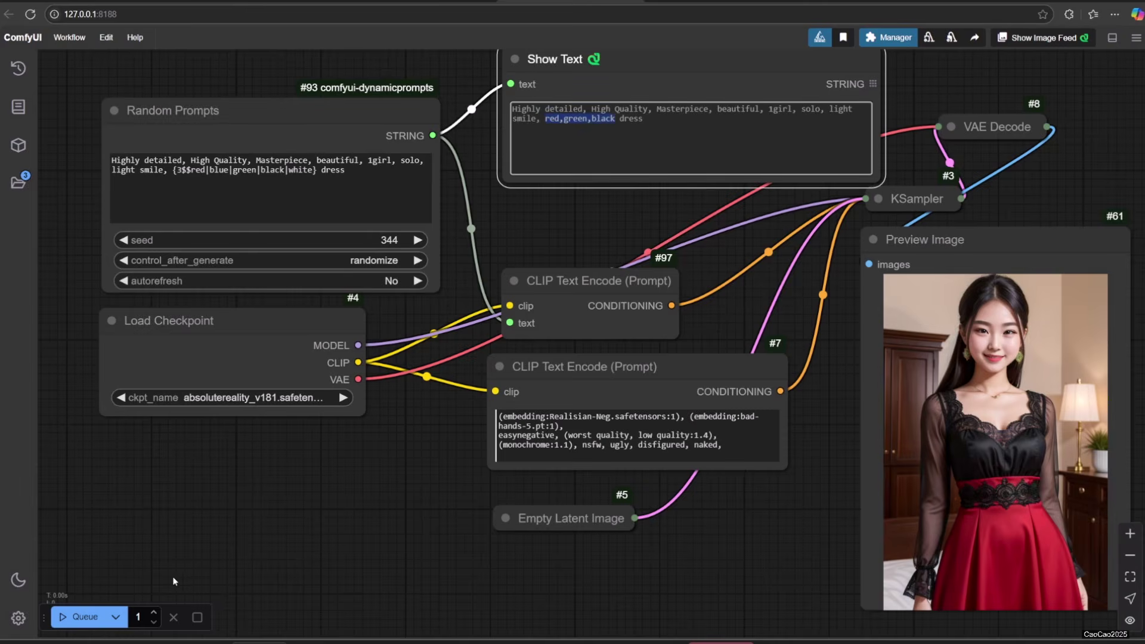
# Step: Replace the 3 with '2$$ and $$' so two colours are joined by 'and'
pyautogui.scroll(3, 149, 144)
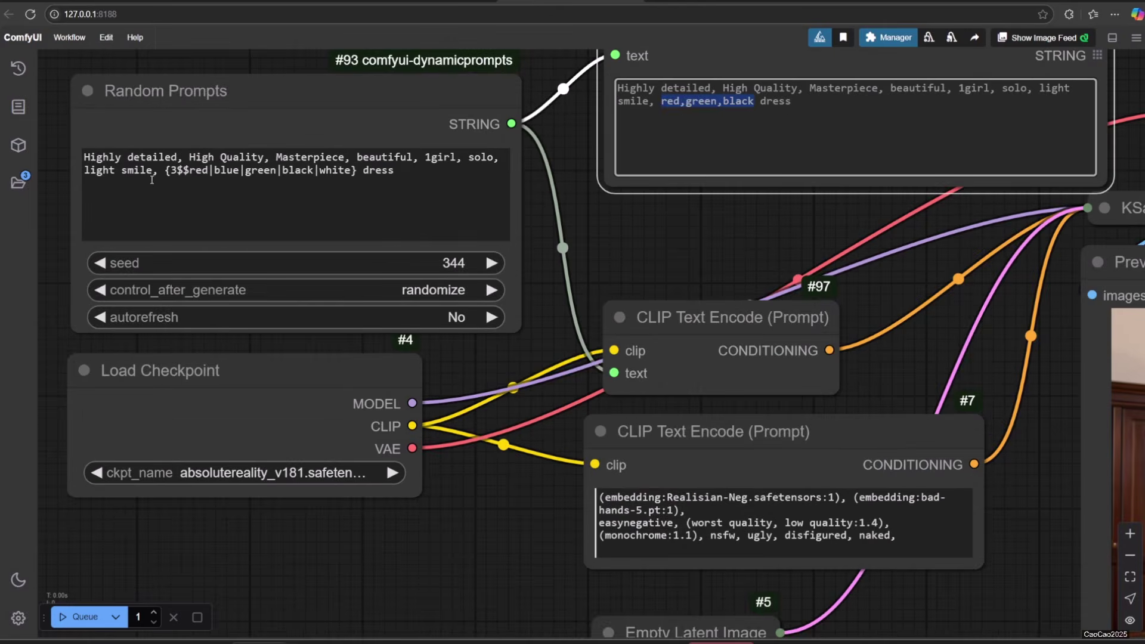
pyautogui.scroll(3, 88, 242)
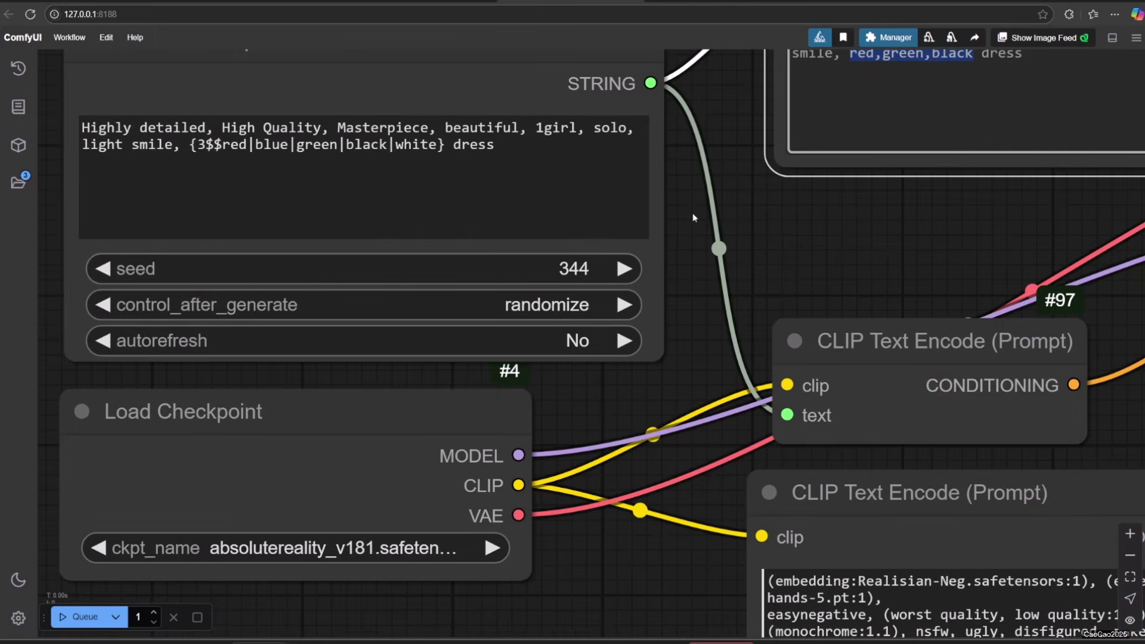
pyautogui.scroll(3, 695, 263)
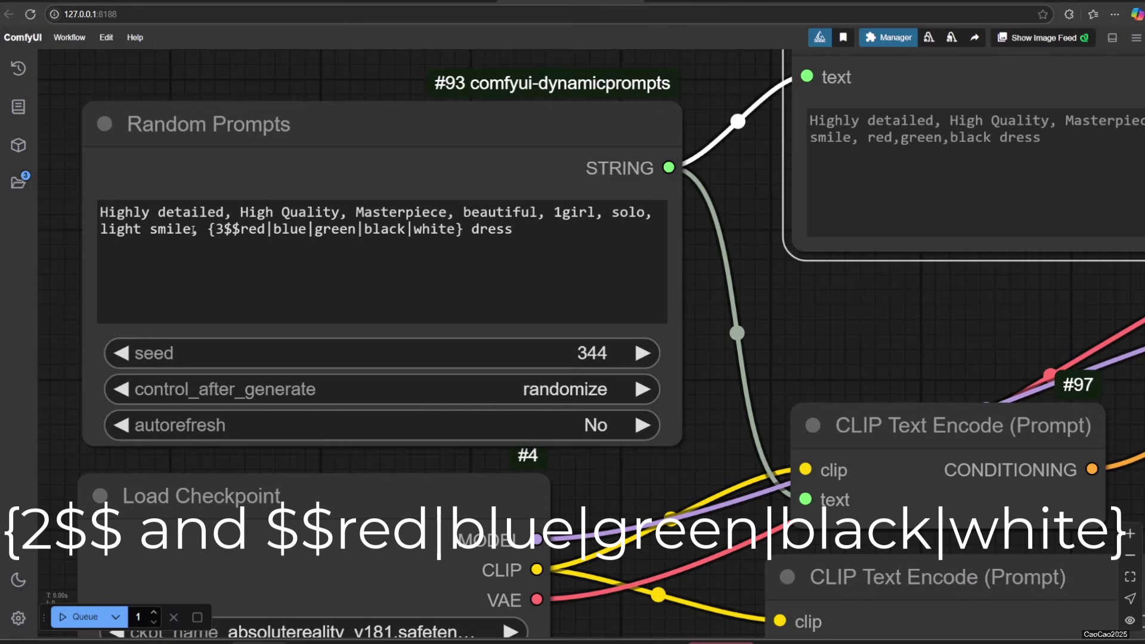
pyautogui.click(219, 231)
pyautogui.moveTo(215, 232); pyautogui.dragTo(221, 233)
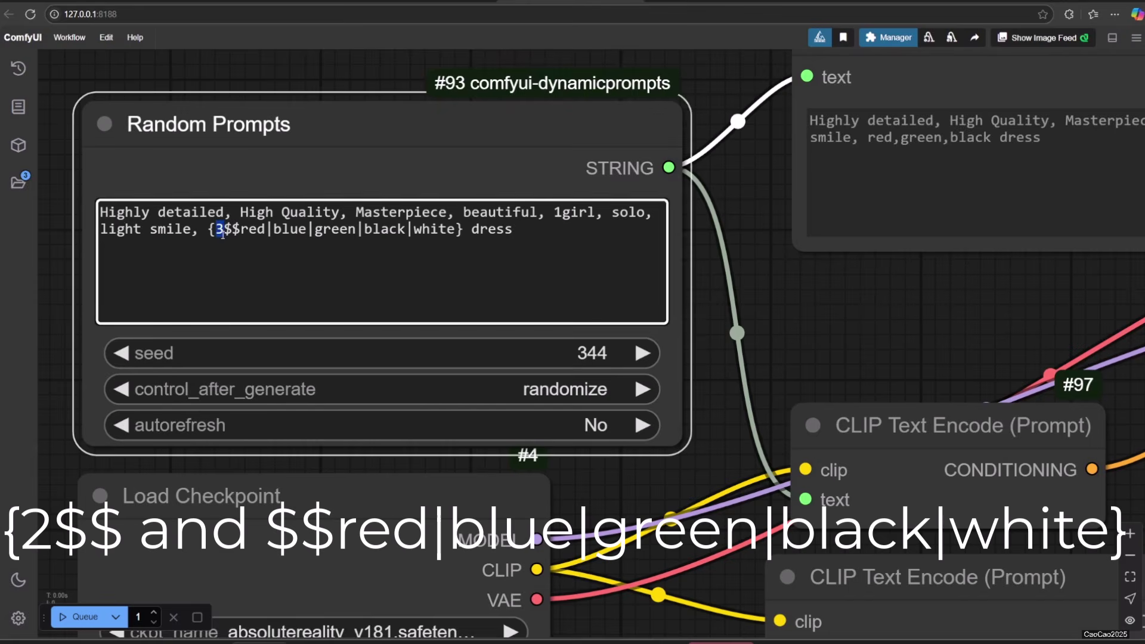
pyautogui.write('2$$')
pyautogui.write(' and')
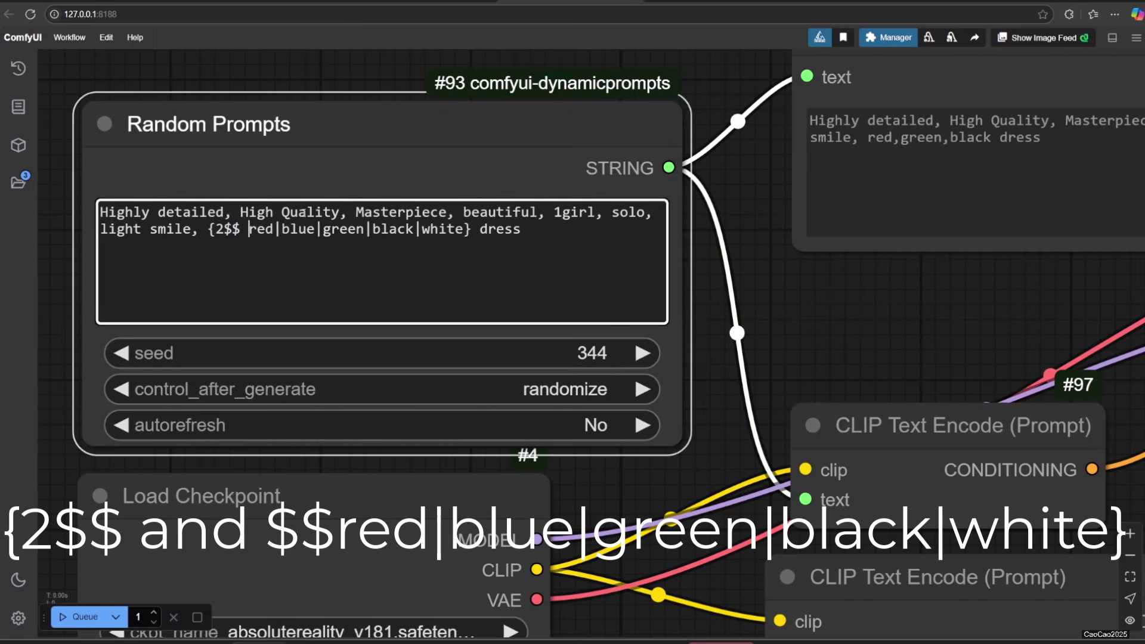
pyautogui.write(' $$')
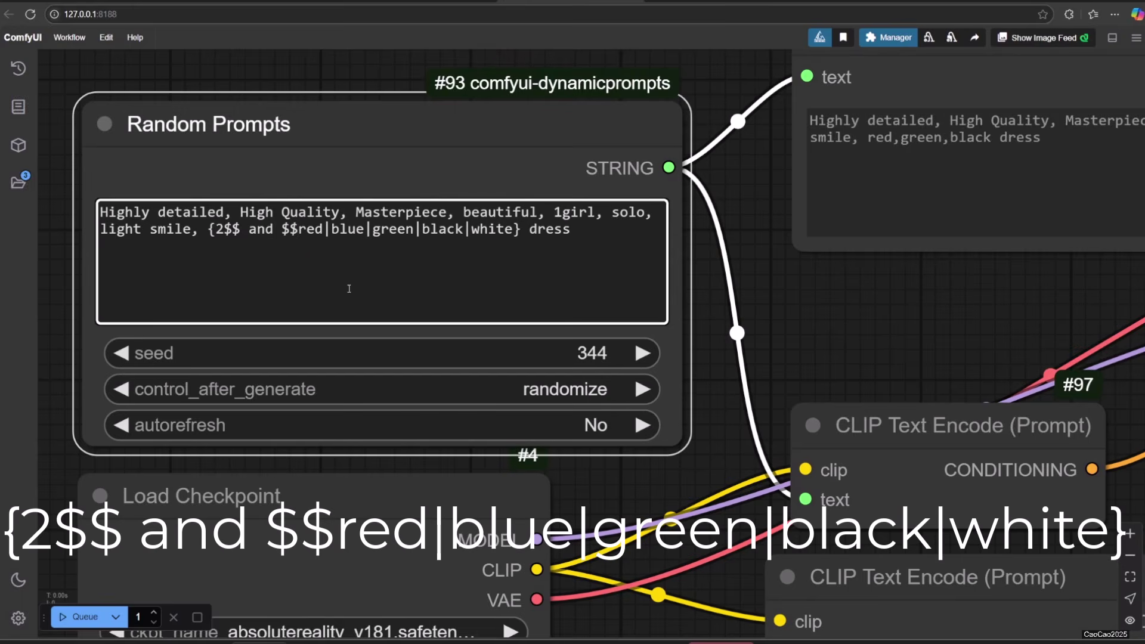
# Step: Queue three runs, ending with a green and white dress at seed 1188
pyautogui.click(75, 616)
pyautogui.scroll(-5, 692, 315)
pyautogui.click(74, 617)
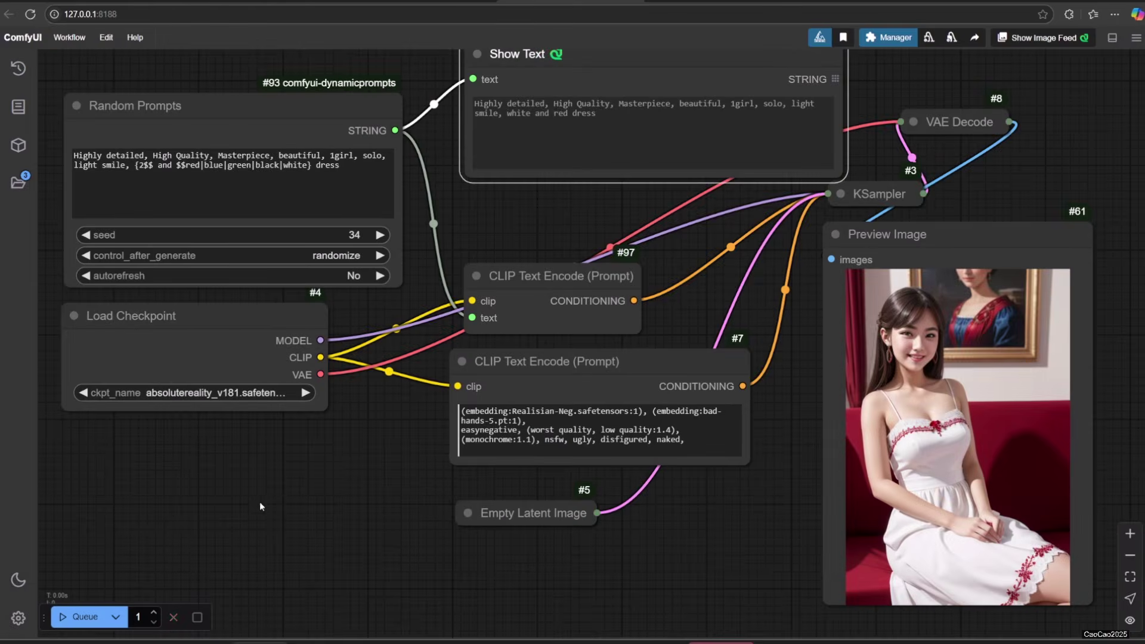
pyautogui.click(75, 616)
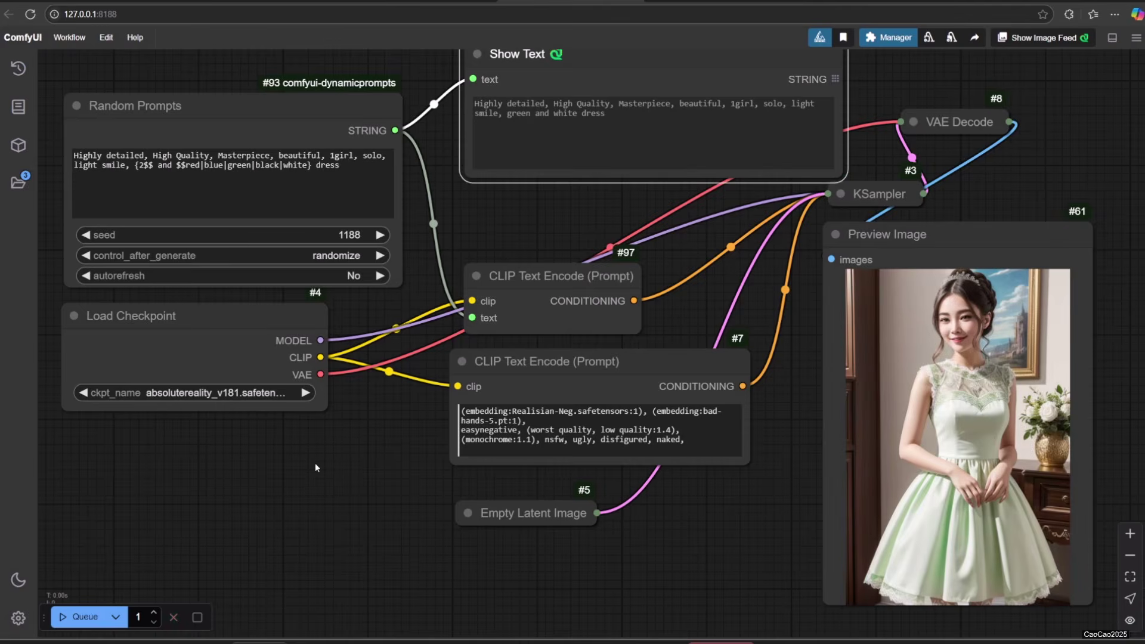
# Step: Insert 'hair' after 2$$ so the prompt picks a hair colour and a dress colour
pyautogui.scroll(3, 314, 467)
pyautogui.moveTo(327, 460); pyautogui.dragTo(531, 628)
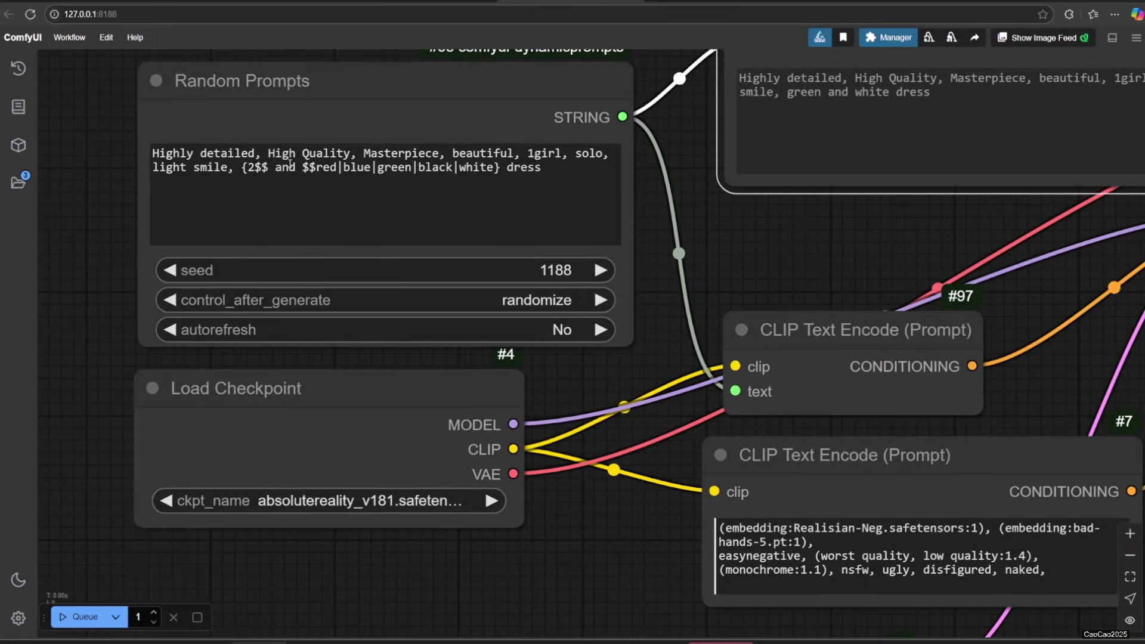
pyautogui.doubleClick(272, 169)
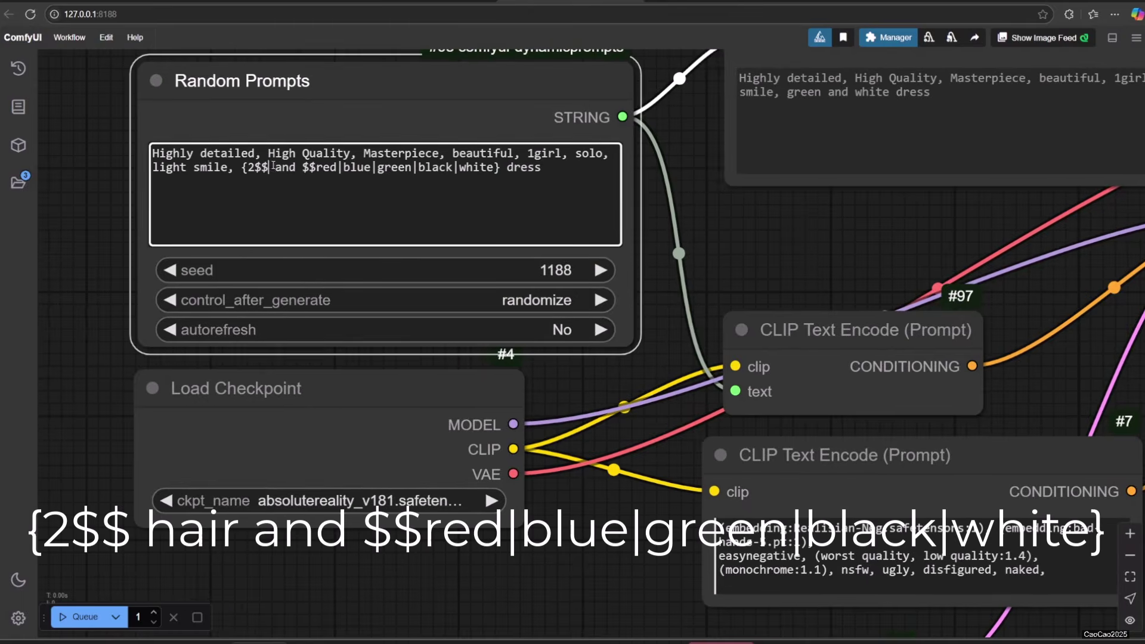
pyautogui.write('hair')
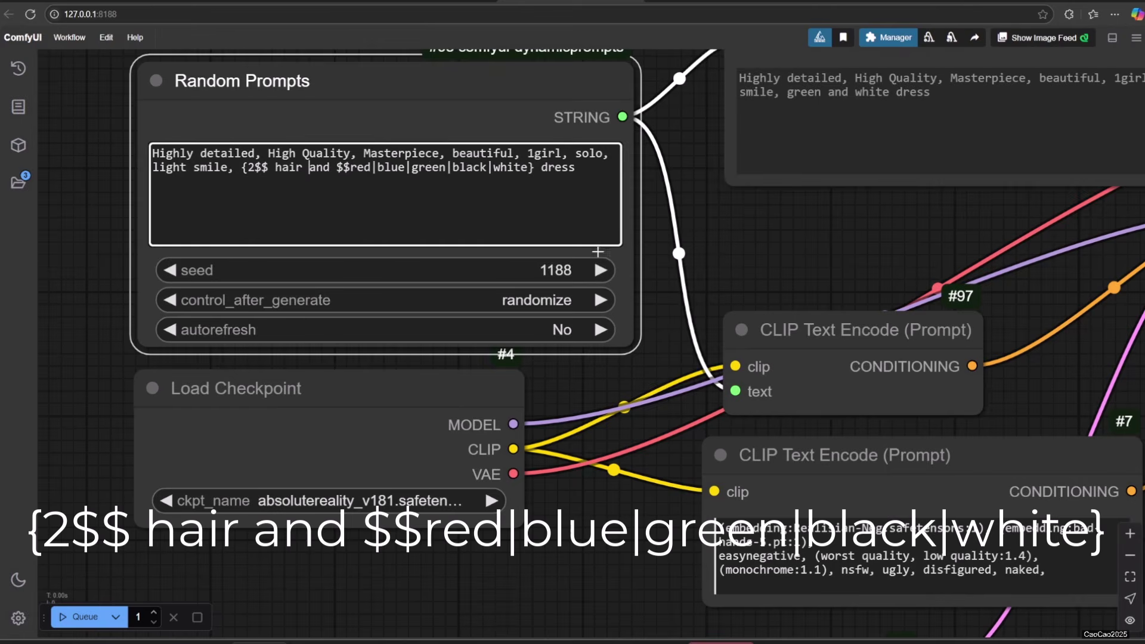
# Step: Queue three hair-and-dress runs and check the chosen colours in Show Text
pyautogui.scroll(-6, 652, 256)
pyautogui.moveTo(763, 250); pyautogui.dragTo(550, 257)
pyautogui.click(85, 616)
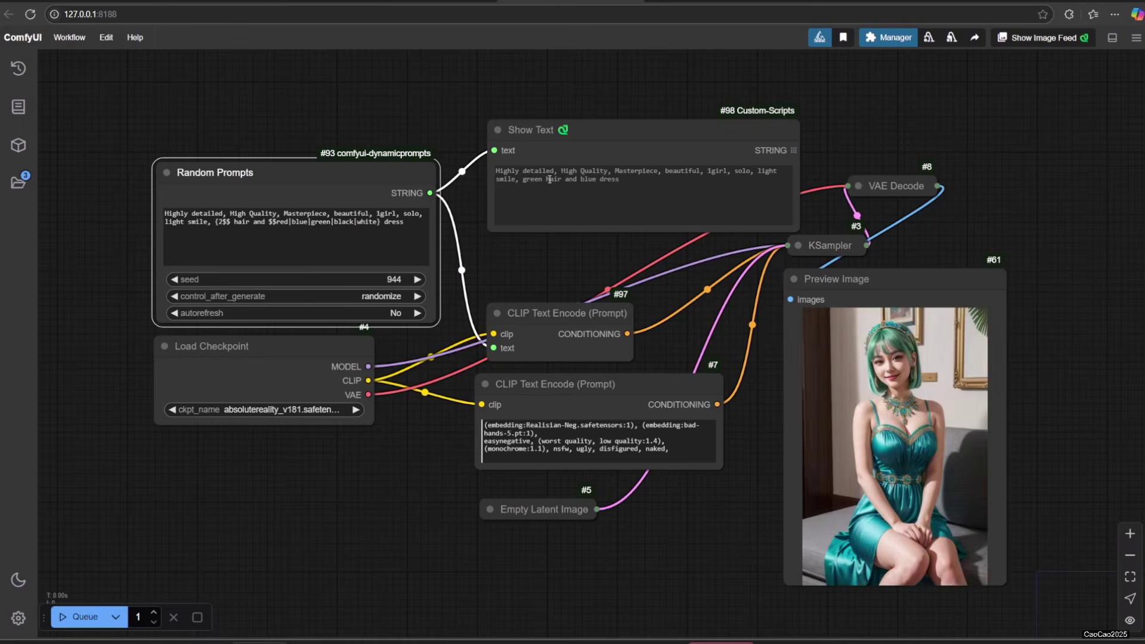
pyautogui.moveTo(523, 180); pyautogui.dragTo(595, 180)
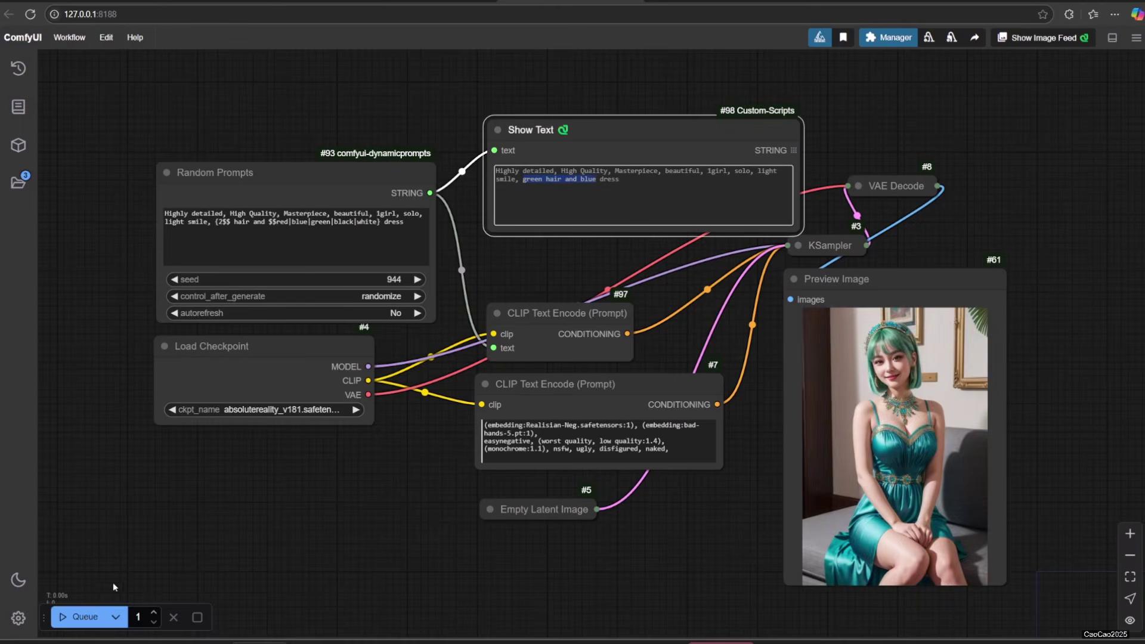
pyautogui.click(84, 616)
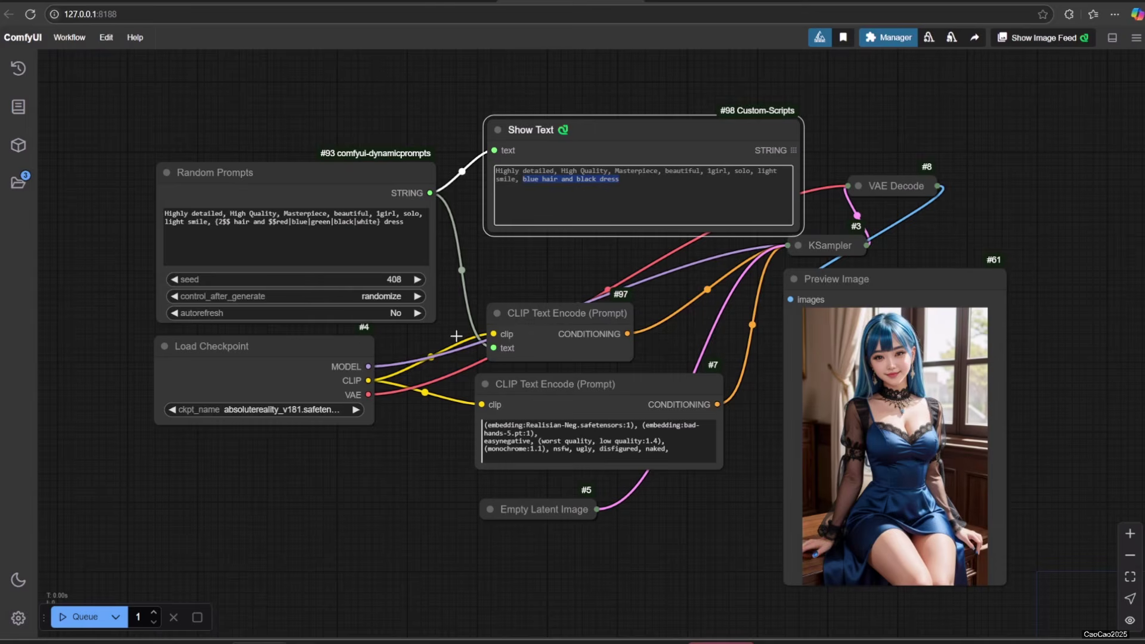
pyautogui.click(77, 616)
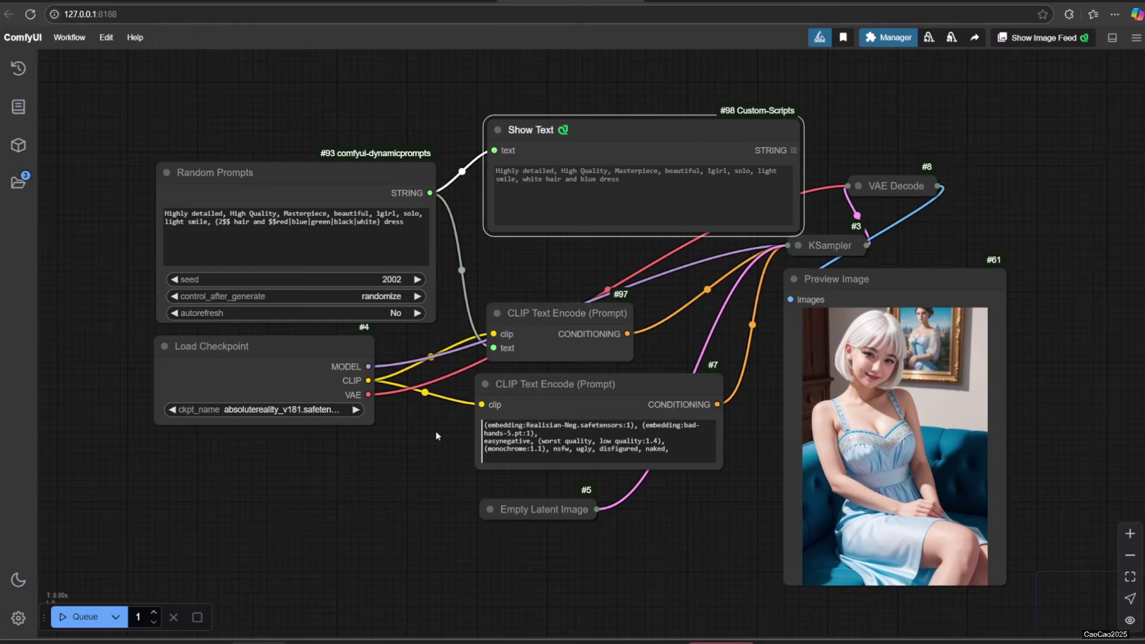
# Step: Expand red, blue and green into {Light|Dark} shade variants within the colour wildcard
pyautogui.scroll(6, 141, 235)
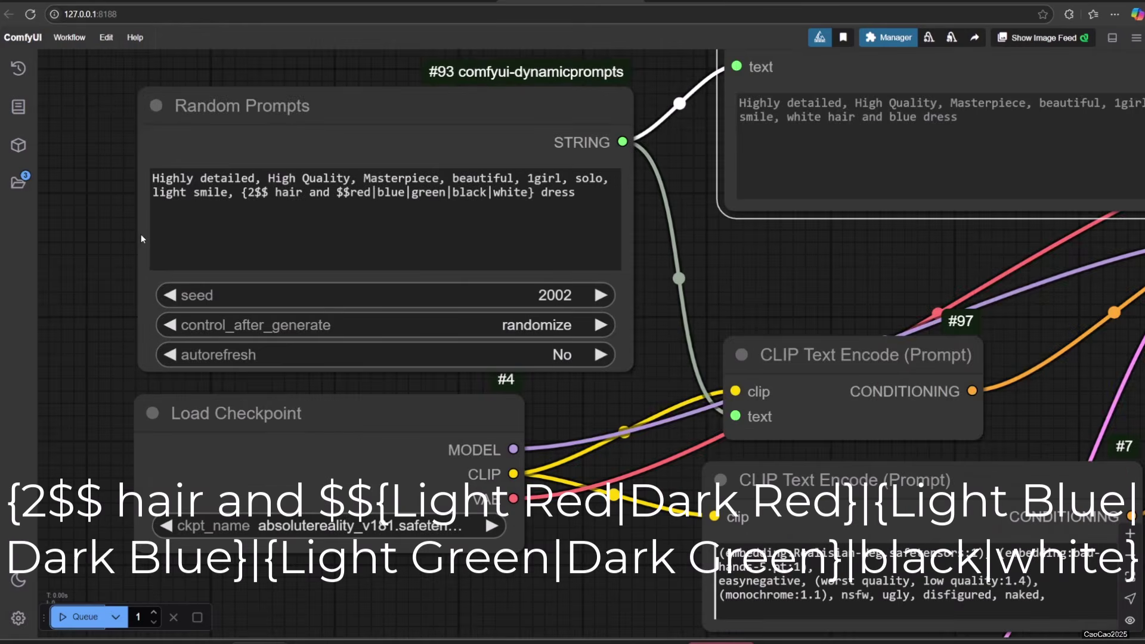
pyautogui.doubleClick(260, 206)
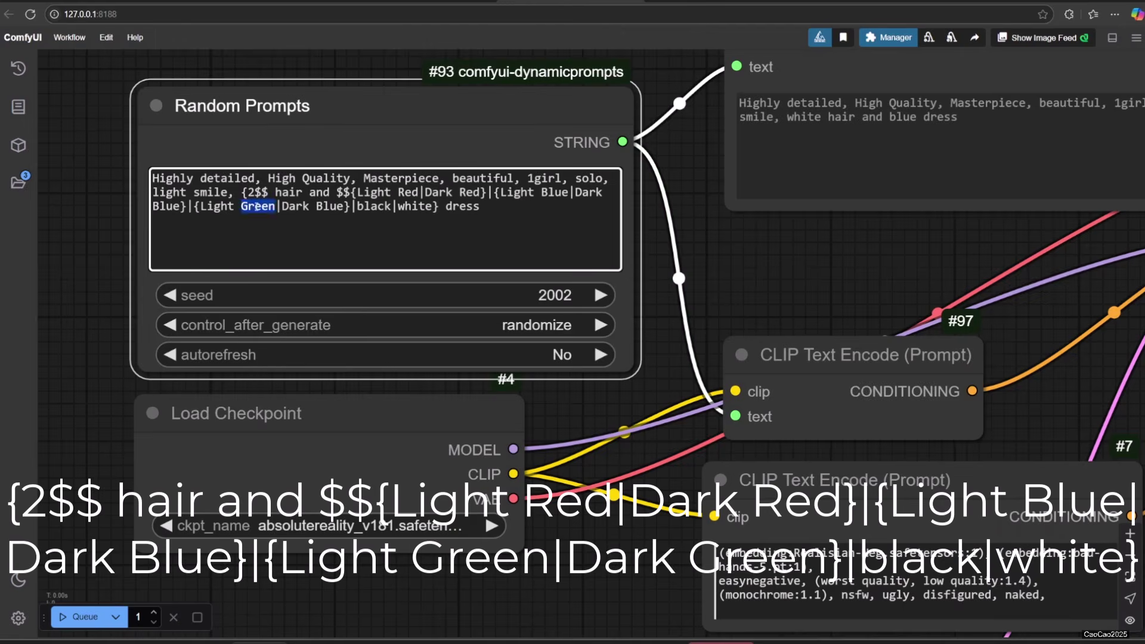
pyautogui.press('Right')
pyautogui.doubleClick(334, 206)
pyautogui.press('Right')
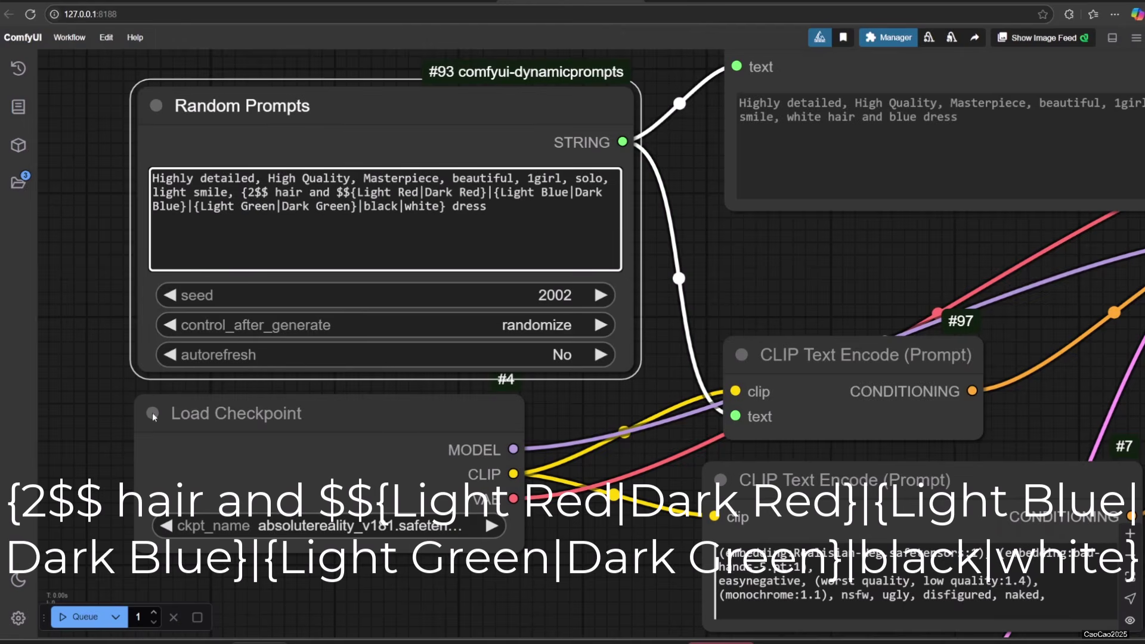
pyautogui.scroll(-3, 197, 477)
# Step: Queue five more shaded-colour runs, ending with Dark Green hair and Dark Blue dress at seed 490
pyautogui.click(93, 617)
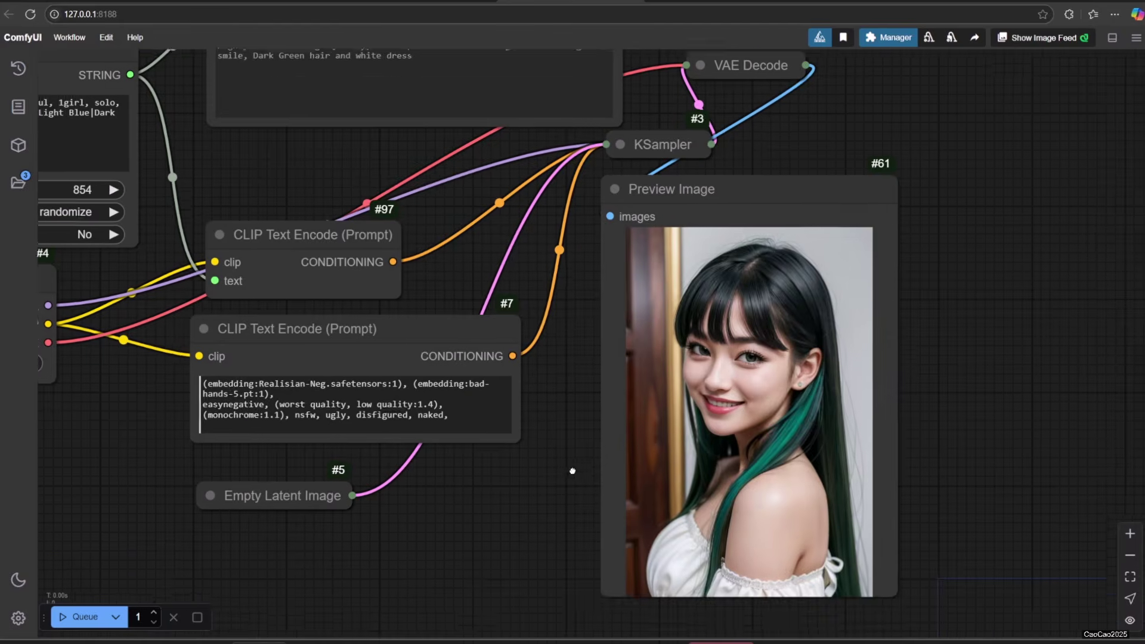
pyautogui.click(92, 618)
pyautogui.hotkey('ctrl', 'Return')
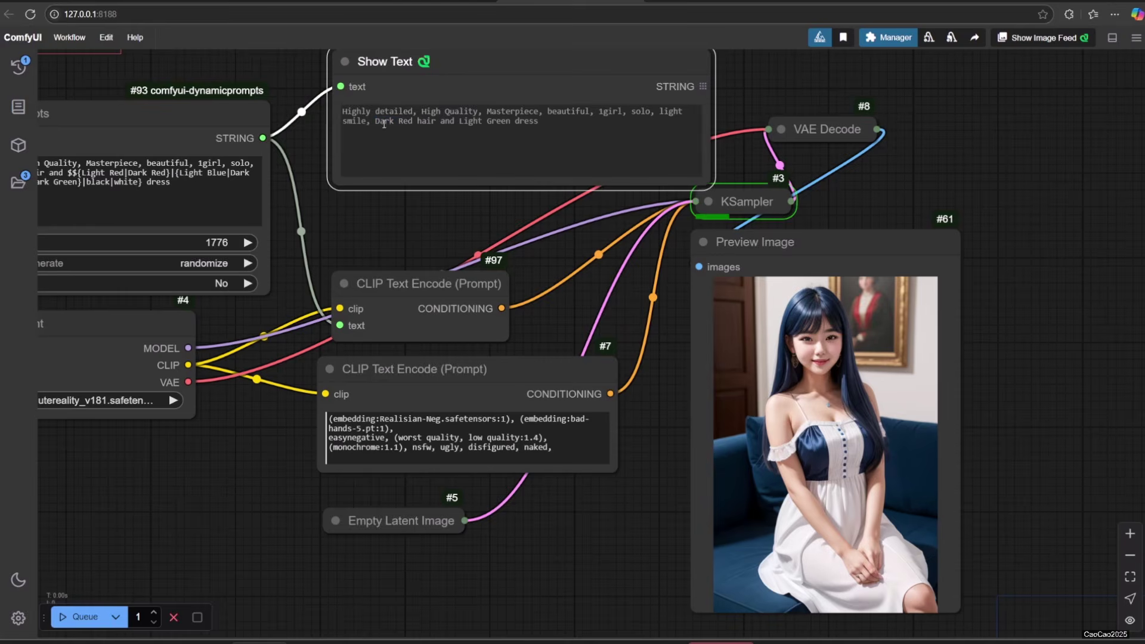
pyautogui.moveTo(376, 124); pyautogui.dragTo(538, 124)
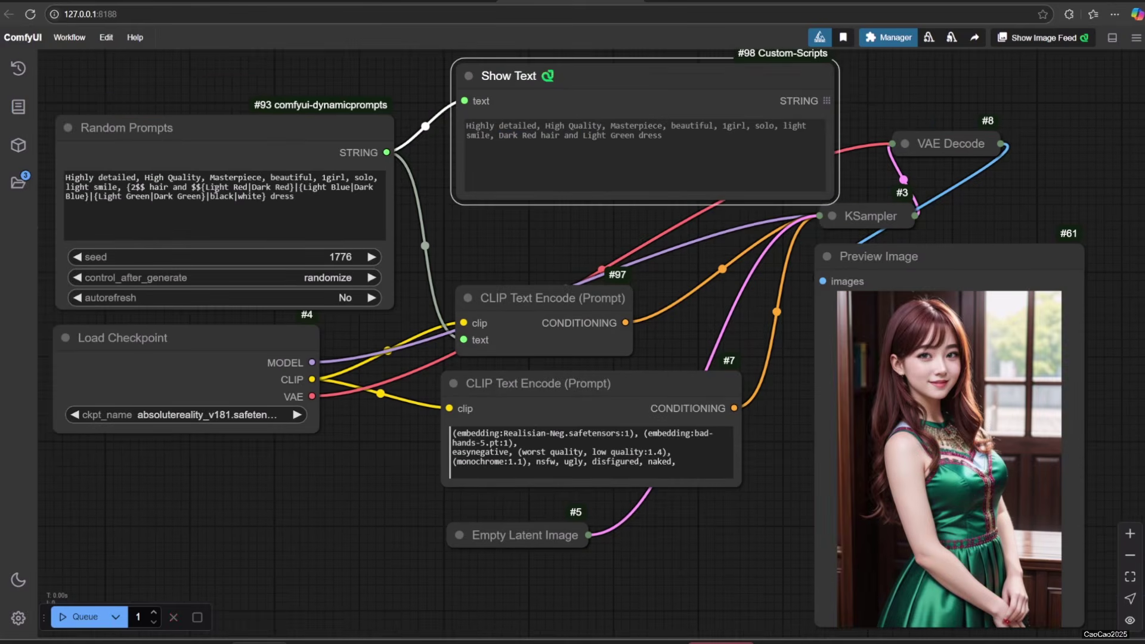
pyautogui.click(263, 188)
pyautogui.moveTo(251, 187); pyautogui.dragTo(290, 186)
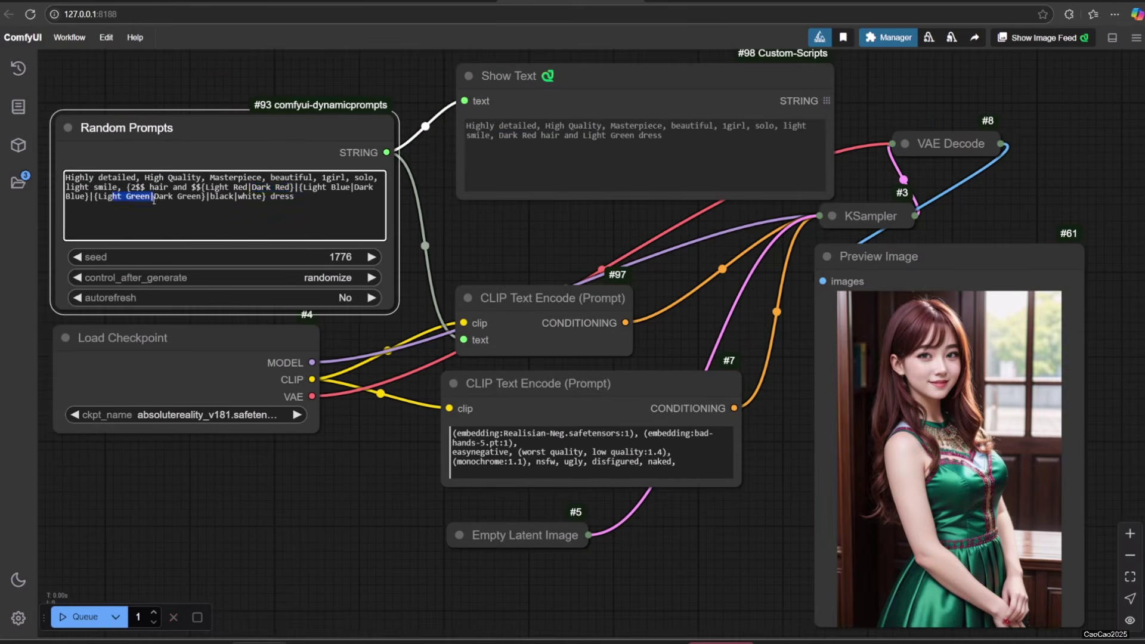
pyautogui.moveTo(656, 543); pyautogui.dragTo(618, 477)
pyautogui.scroll(-3, 618, 477)
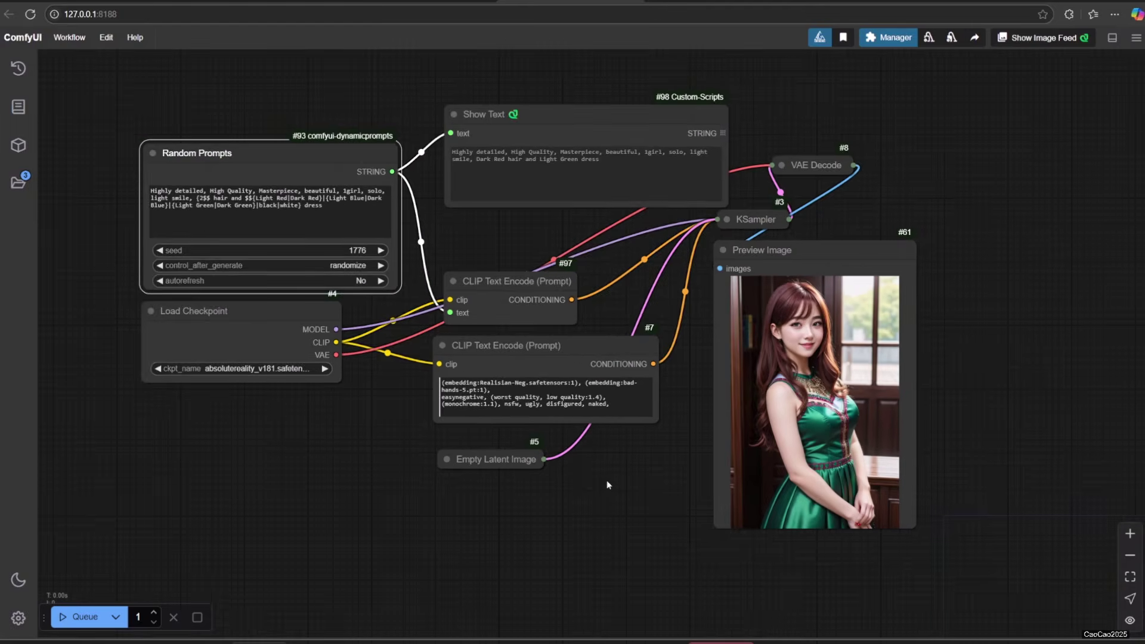
pyautogui.click(77, 617)
pyautogui.moveTo(461, 126); pyautogui.dragTo(537, 125)
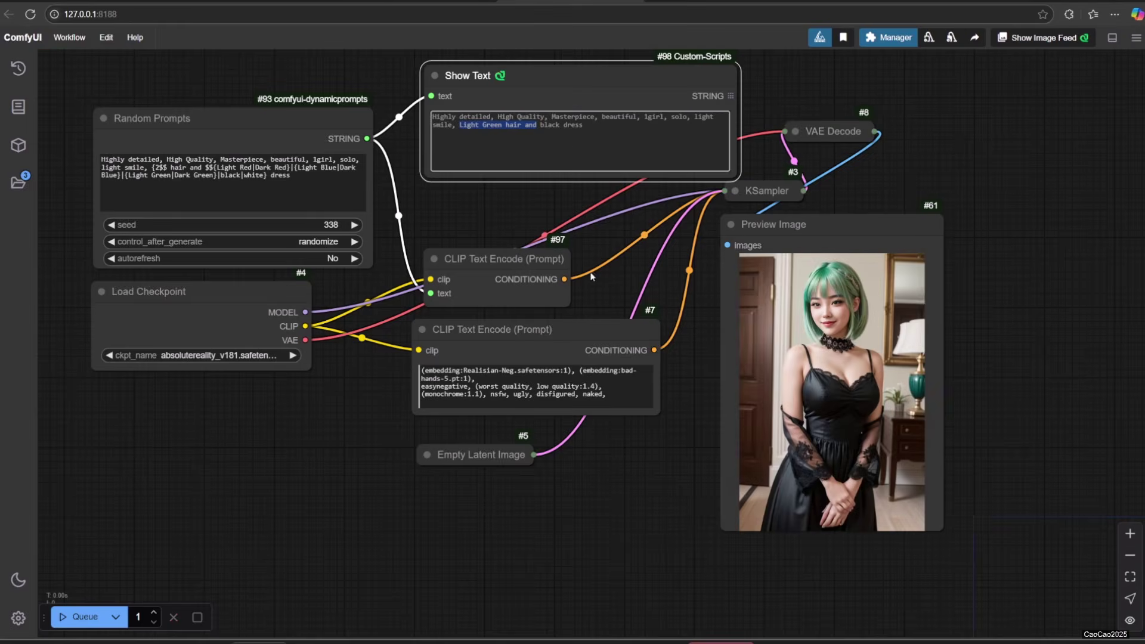
pyautogui.click(77, 616)
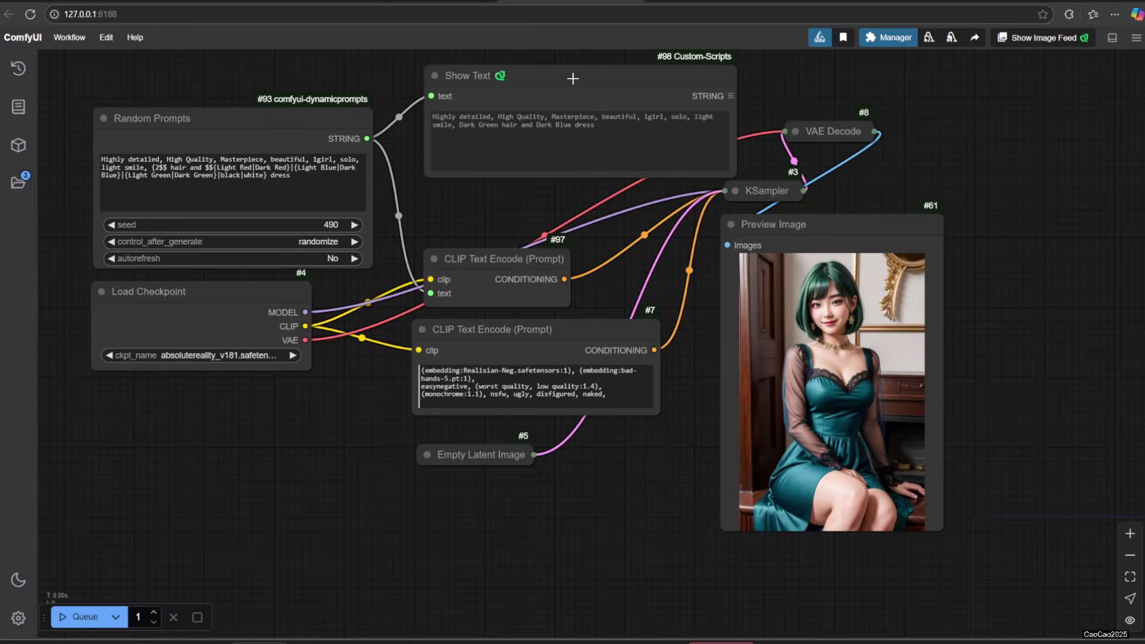
# Step: Retype the Random Prompts colour range as 1-2 and generate an image from it
pyautogui.scroll(2, 358, 388)
pyautogui.scroll(2, 358, 387)
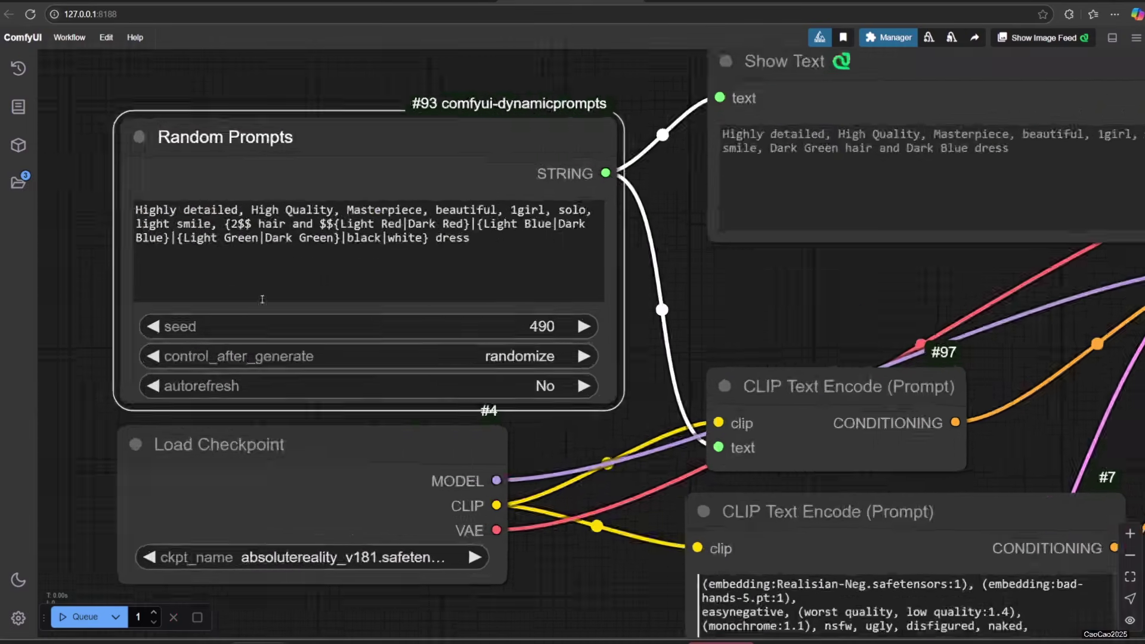
pyautogui.moveTo(220, 223); pyautogui.dragTo(433, 241)
pyautogui.click(434, 242)
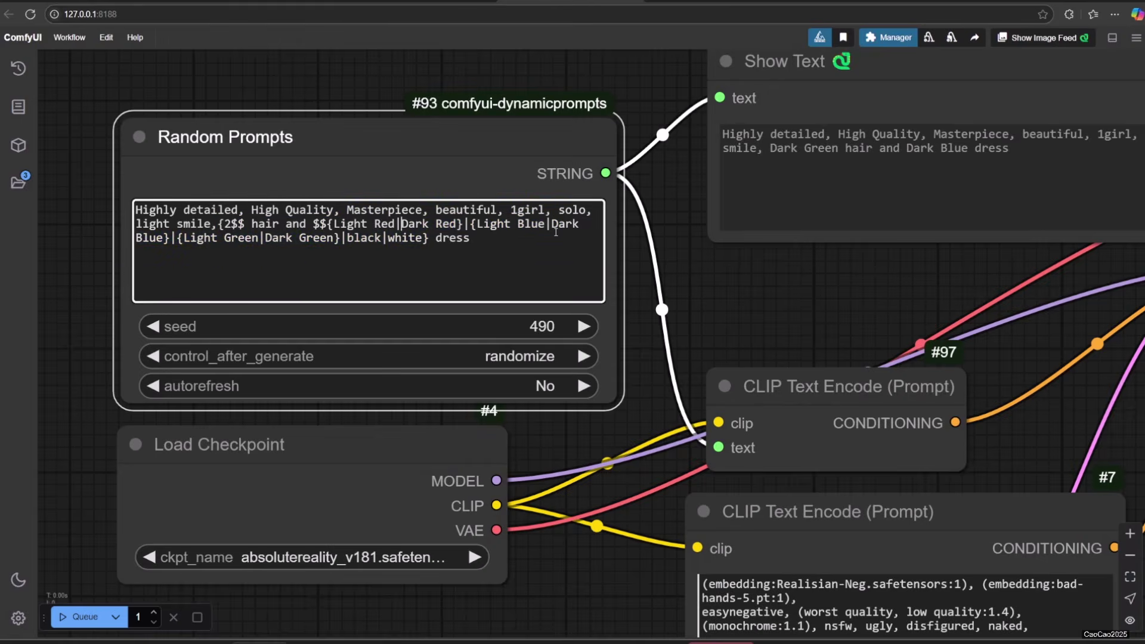
pyautogui.write('1-')
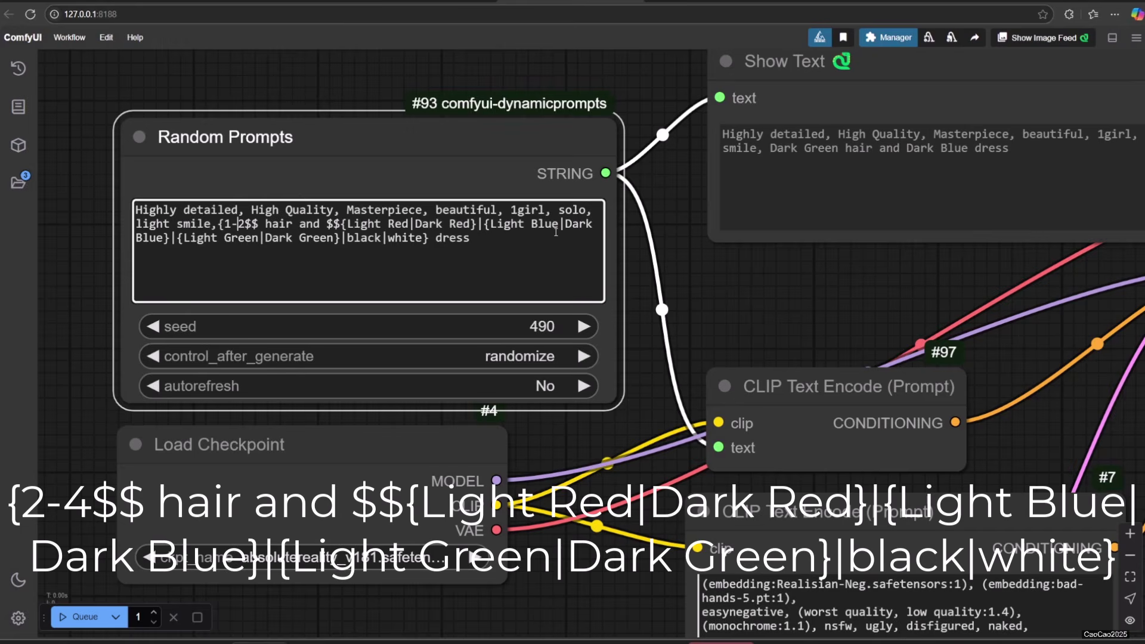
pyautogui.click(74, 616)
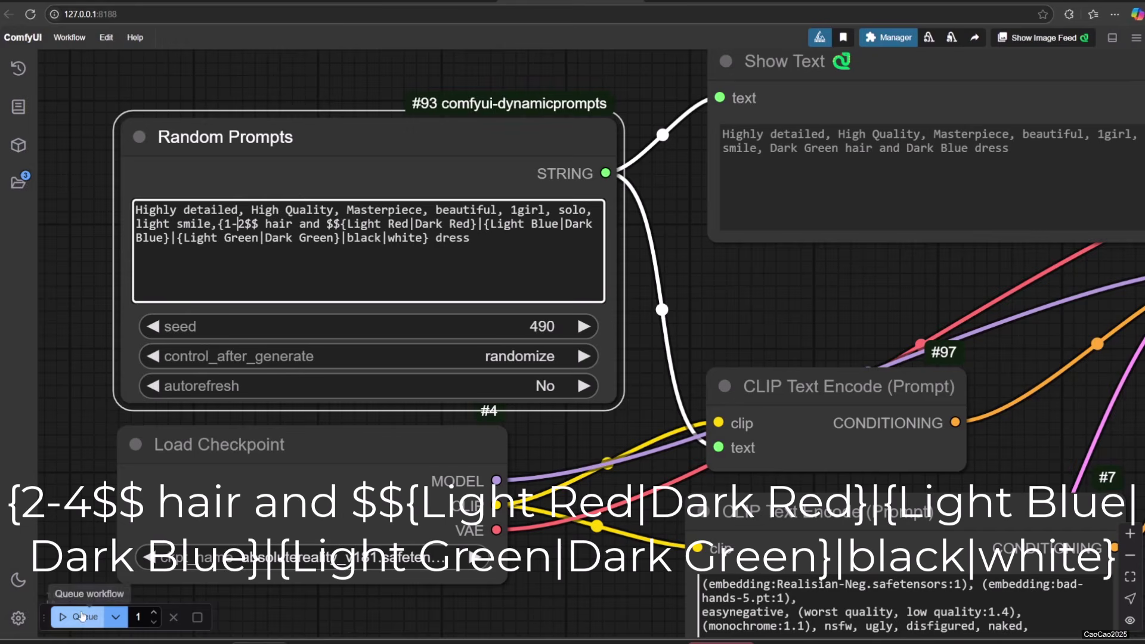
# Step: Read the generated hair and dress phrase in Show Text and queue a new image
pyautogui.scroll(-1, 802, 284)
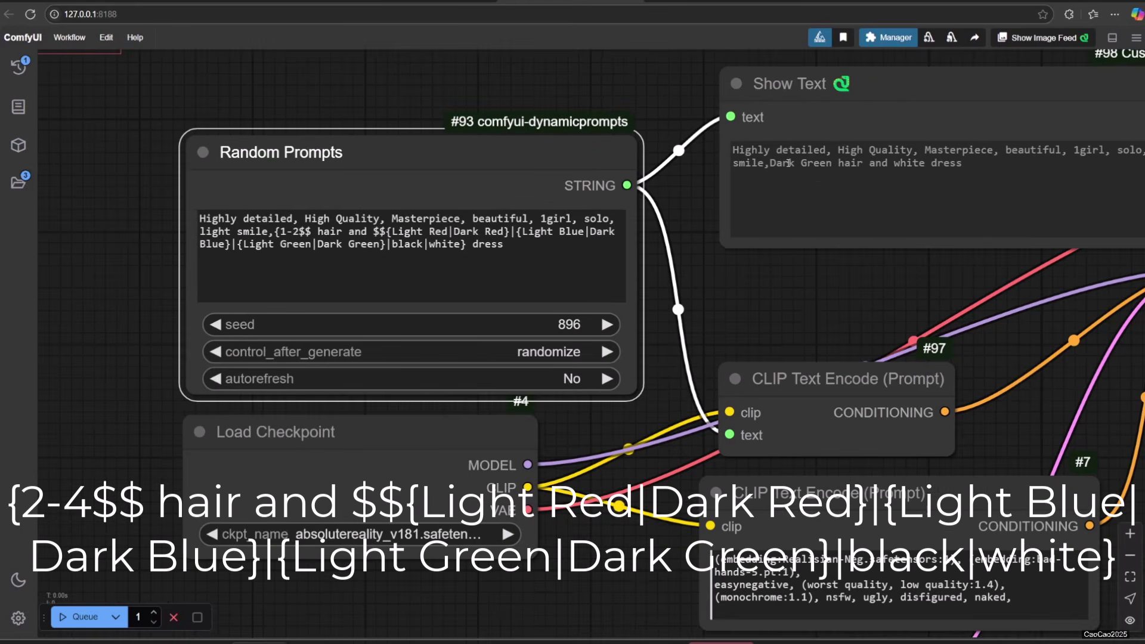
pyautogui.moveTo(769, 163); pyautogui.dragTo(961, 162)
pyautogui.scroll(-3, 811, 334)
pyautogui.moveTo(800, 313); pyautogui.dragTo(530, 285)
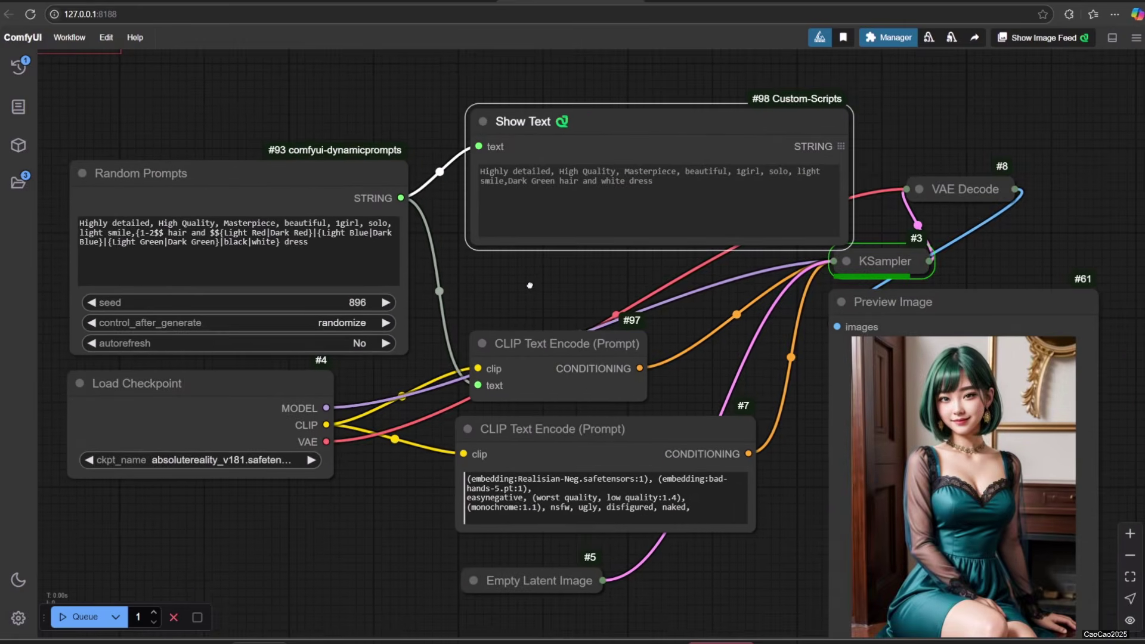
pyautogui.click(82, 617)
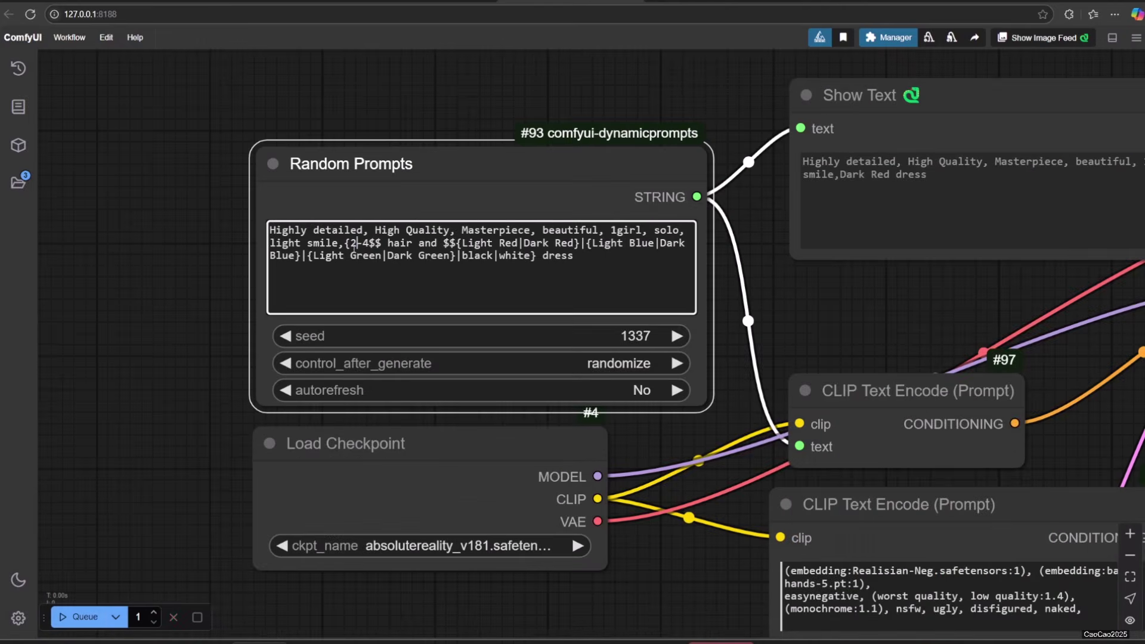
pyautogui.scroll(-3, 630, 442)
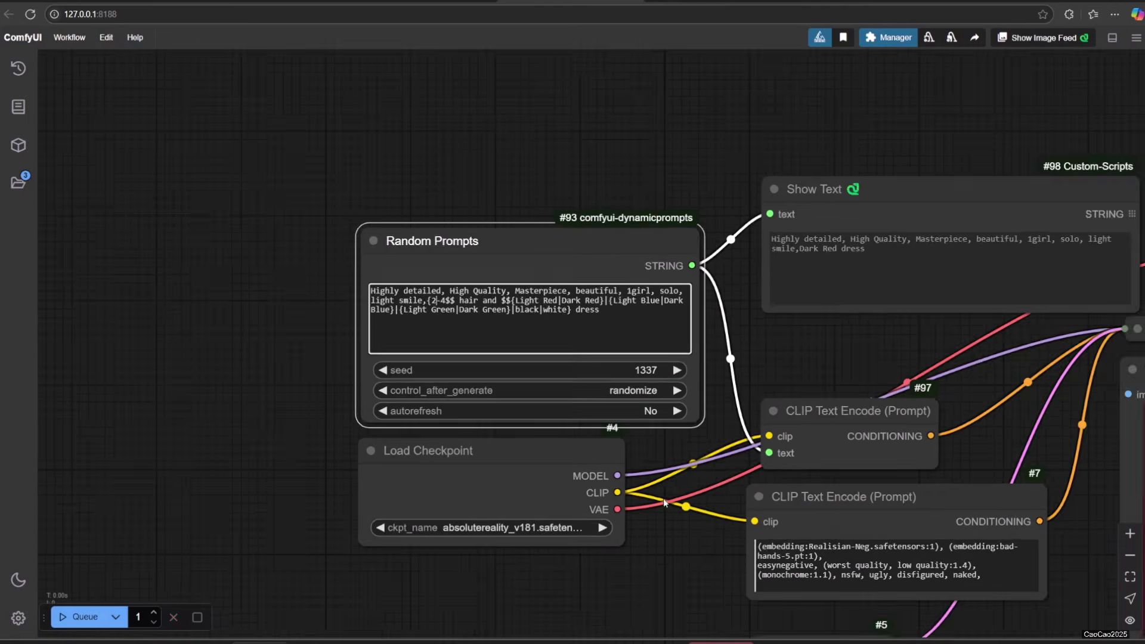
# Step: Queue three more runs, reading each new hair and dress colour phrase in Show Text
pyautogui.click(70, 617)
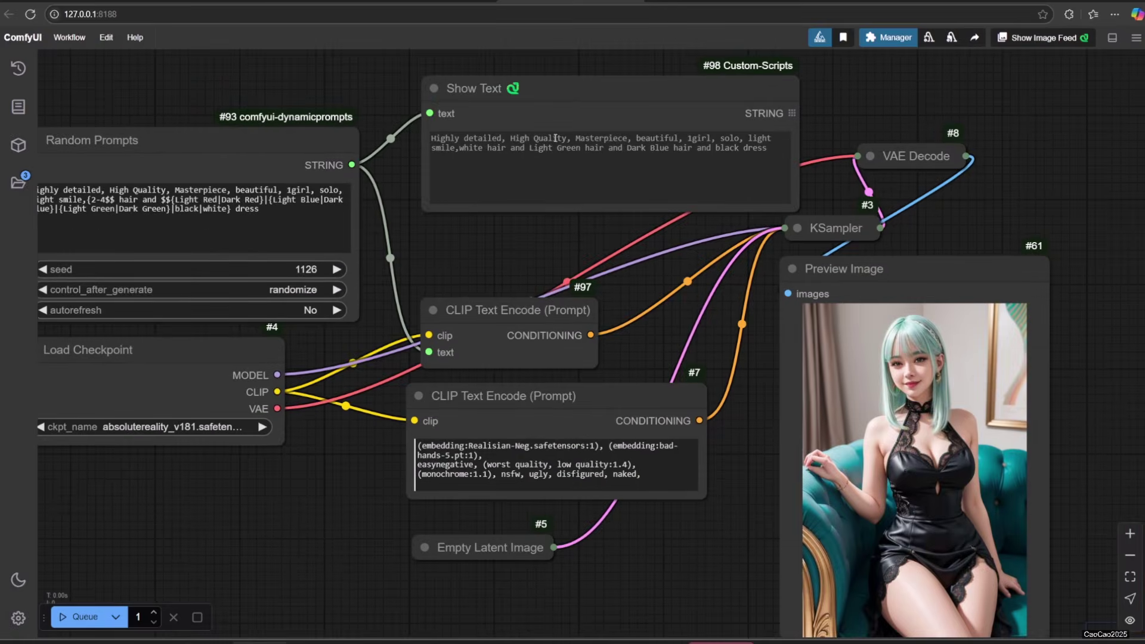
pyautogui.moveTo(460, 148); pyautogui.dragTo(711, 147)
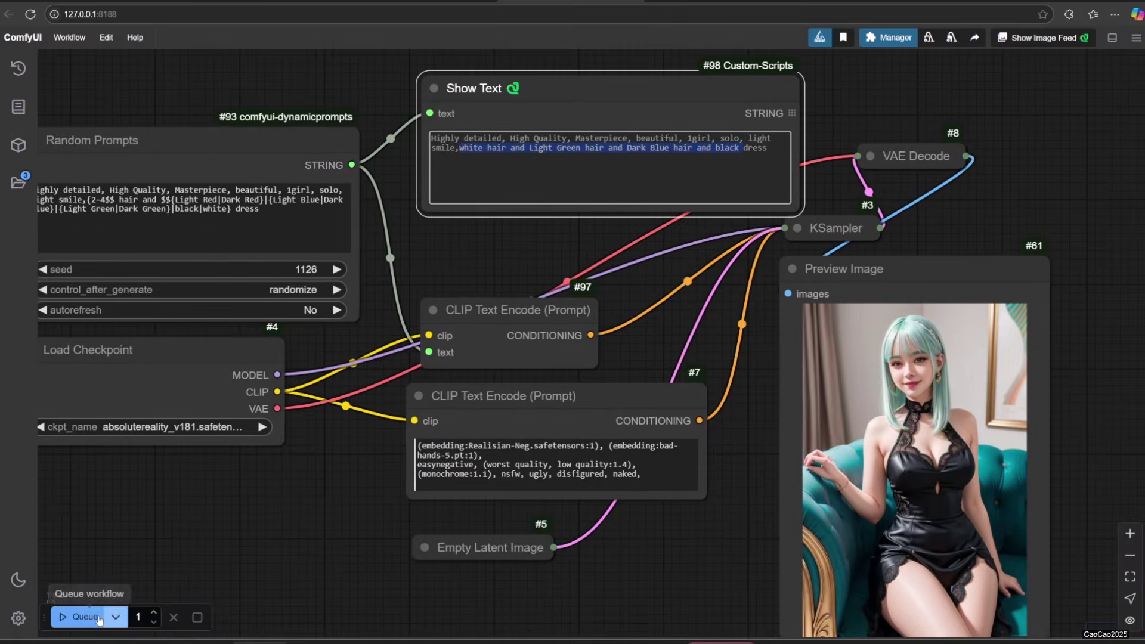
pyautogui.click(73, 616)
pyautogui.moveTo(460, 148); pyautogui.dragTo(715, 147)
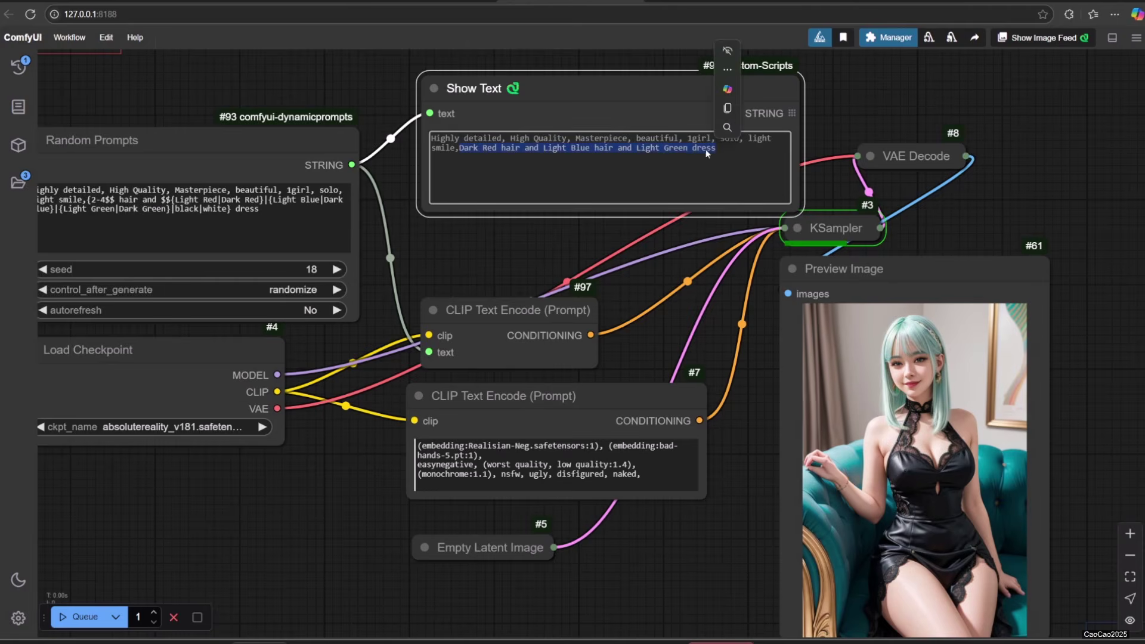
pyautogui.click(73, 616)
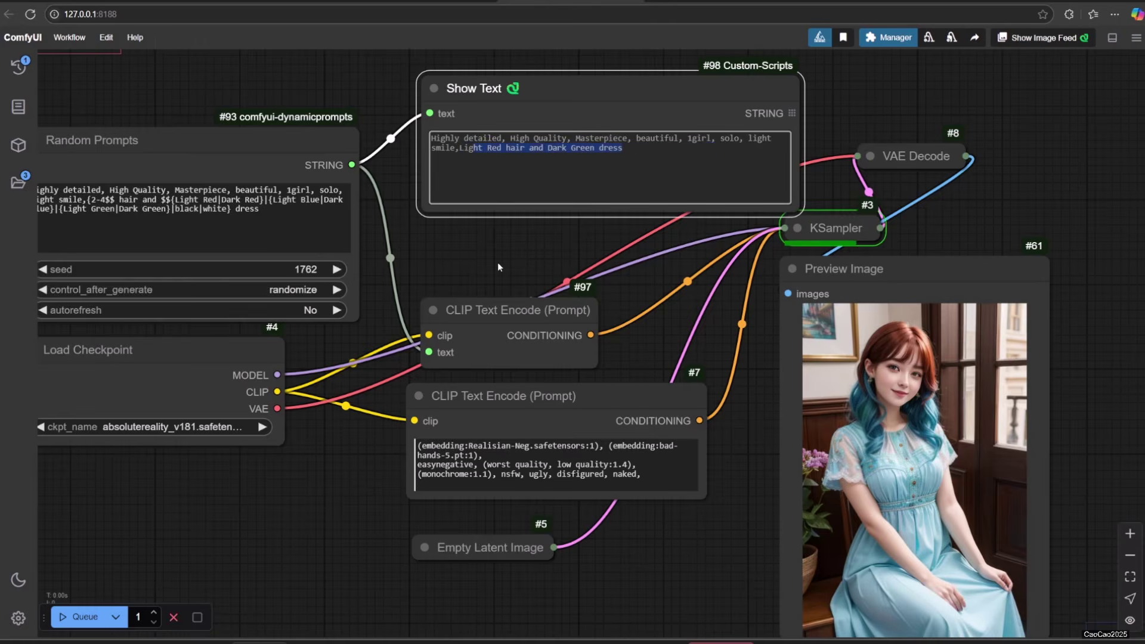
pyautogui.moveTo(497, 262); pyautogui.dragTo(558, 264)
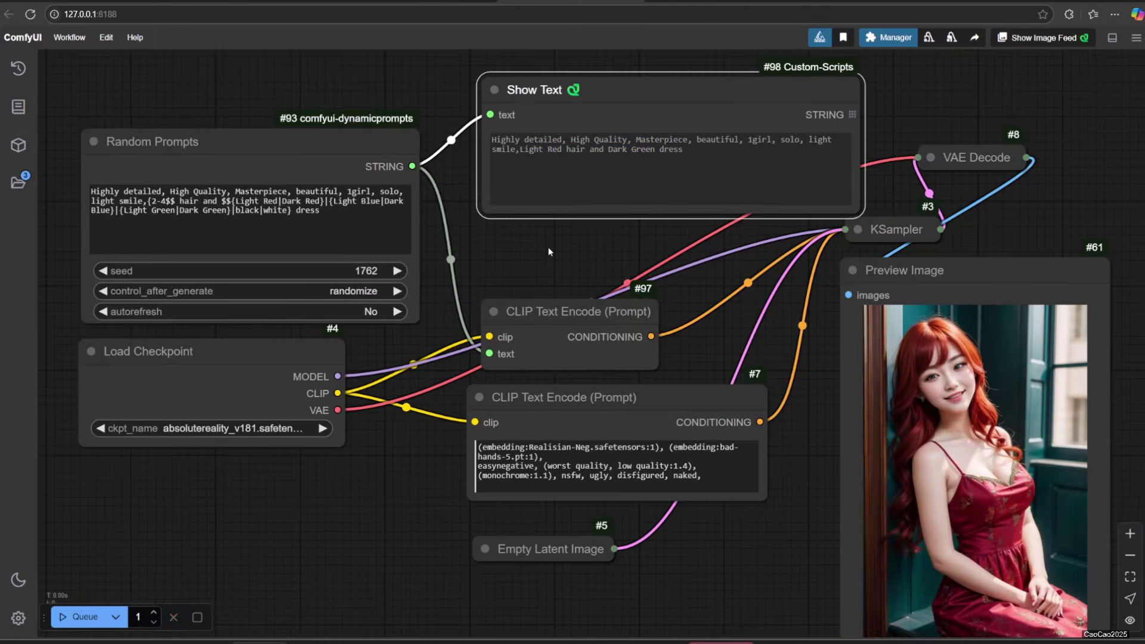
pyautogui.click(549, 250)
pyautogui.scroll(5, 152, 206)
# Step: Delete the 2 so the colour range reads {-4$$ and run the workflow
pyautogui.moveTo(174, 185); pyautogui.dragTo(406, 200)
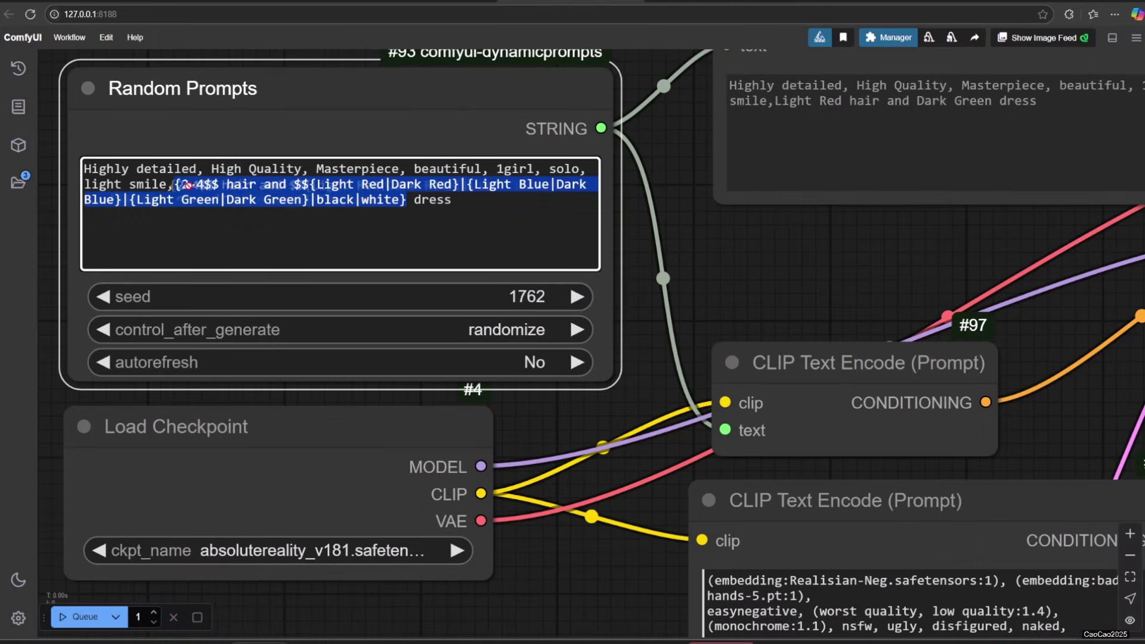
pyautogui.click(193, 186)
pyautogui.press('BackSpace')
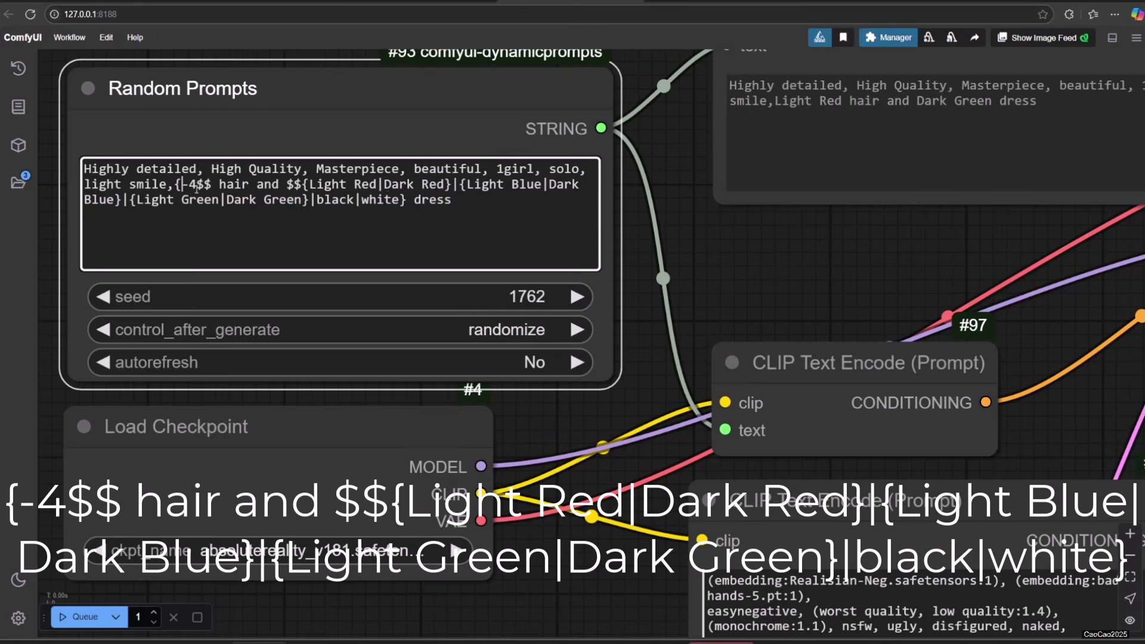
pyautogui.scroll(-4, 741, 263)
pyautogui.click(81, 617)
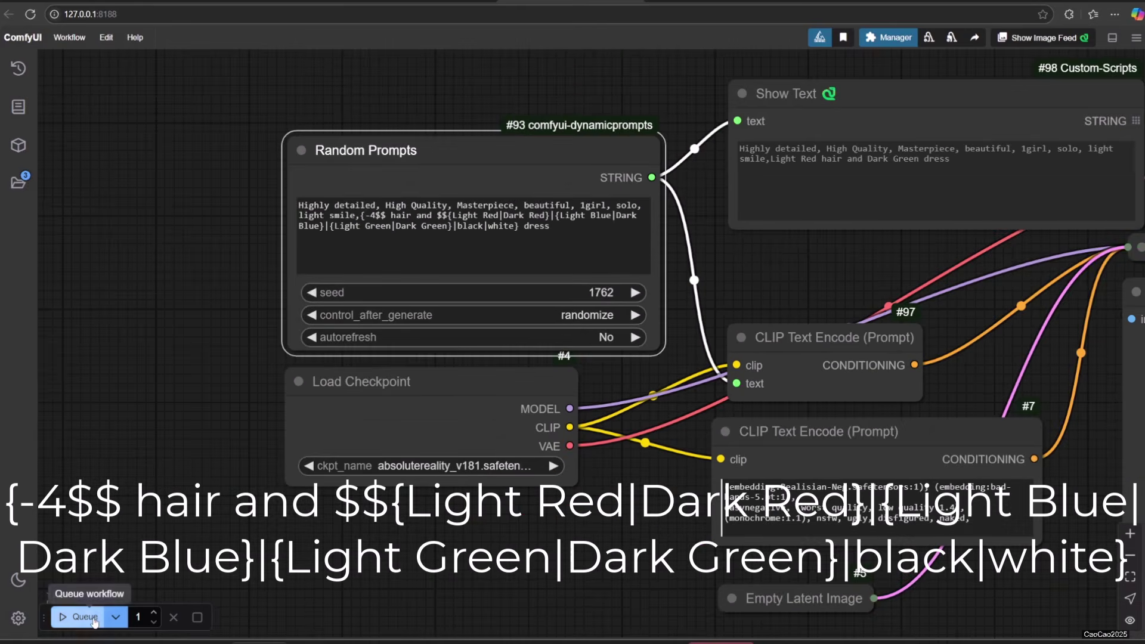
# Step: Queue two more runs and read the Light Green dress result in Show Text
pyautogui.moveTo(832, 246); pyautogui.dragTo(649, 245)
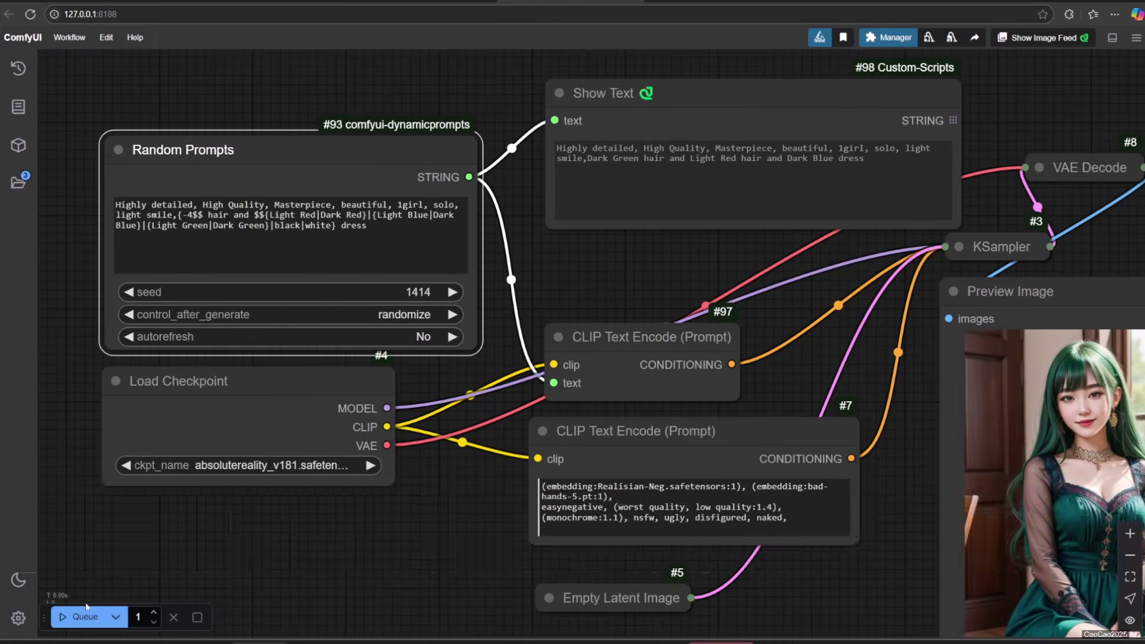
pyautogui.hotkey('ctrl', 'Return')
pyautogui.moveTo(761, 346); pyautogui.dragTo(684, 334)
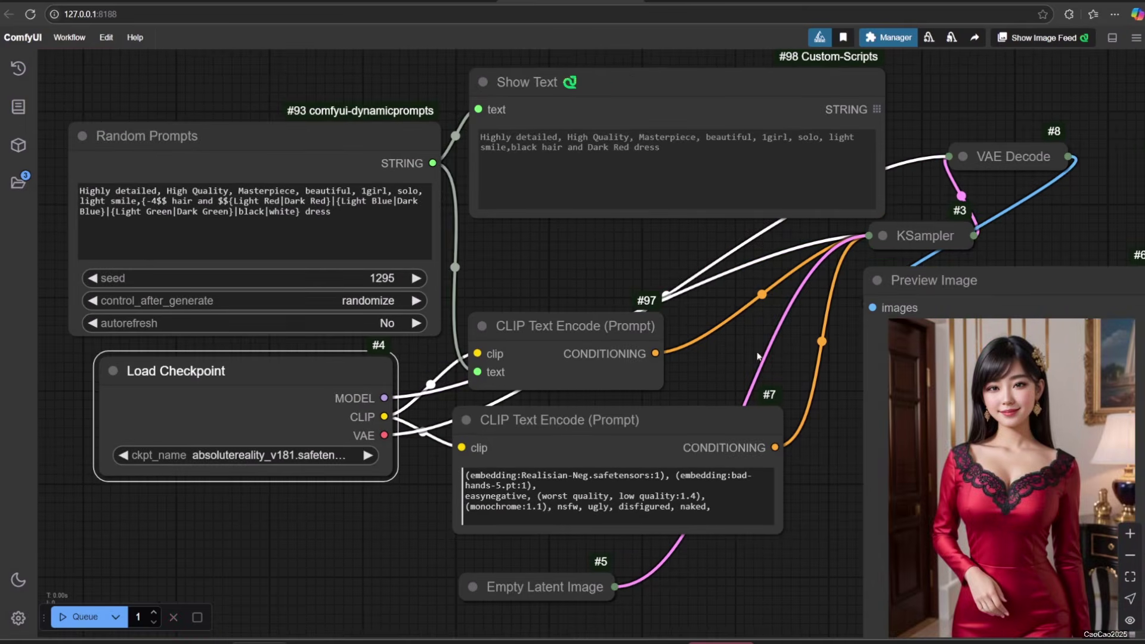
pyautogui.moveTo(565, 89); pyautogui.dragTo(568, 145)
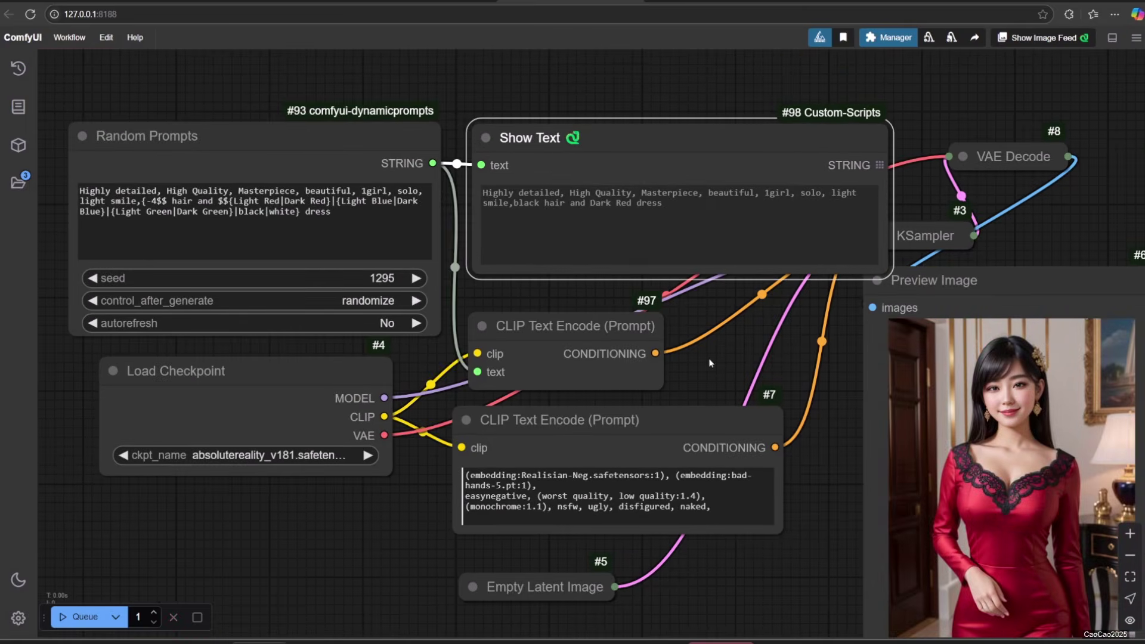
pyautogui.scroll(-2, 825, 444)
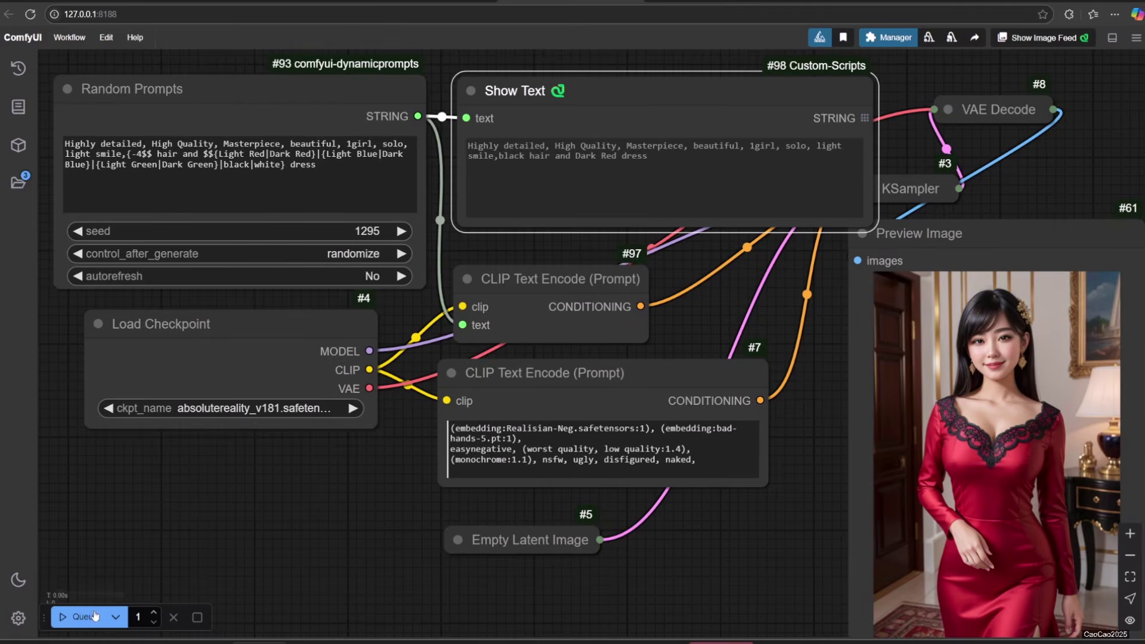
pyautogui.click(95, 616)
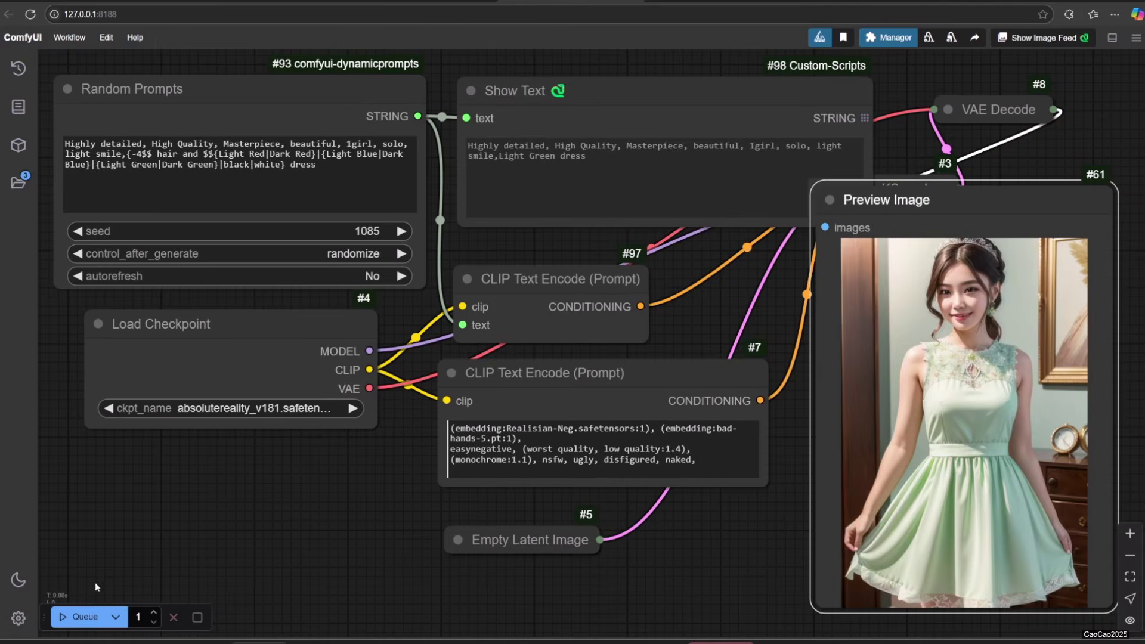
pyautogui.moveTo(587, 156); pyautogui.dragTo(495, 160)
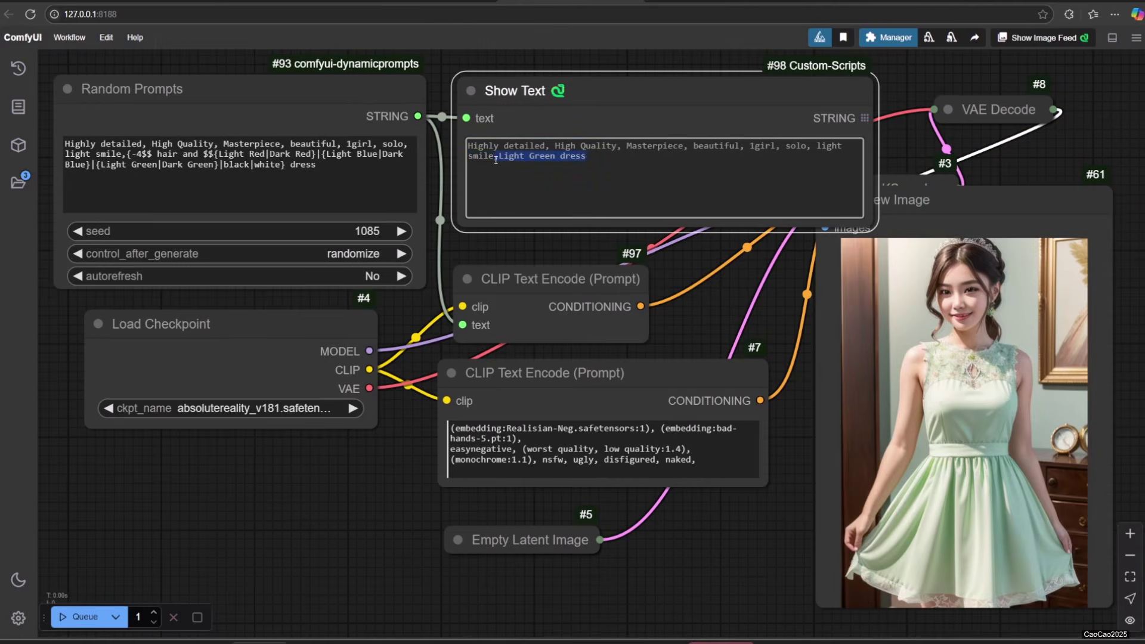
# Step: Delete the 4 so the range reads {3-$$ and run the workflow
pyautogui.click(135, 155)
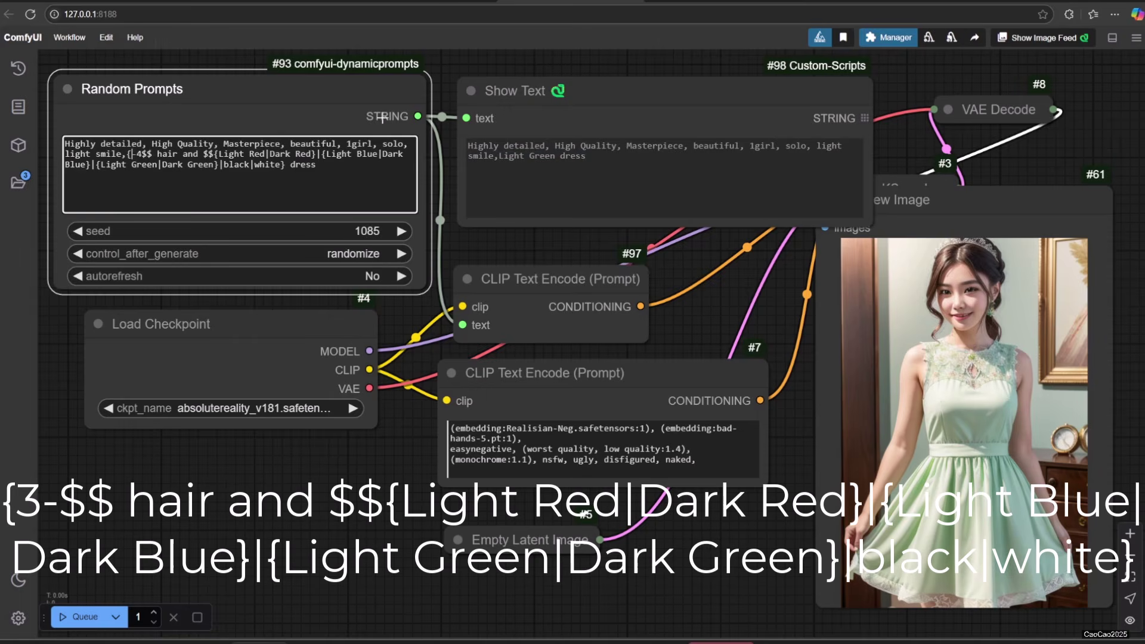
pyautogui.press('Delete')
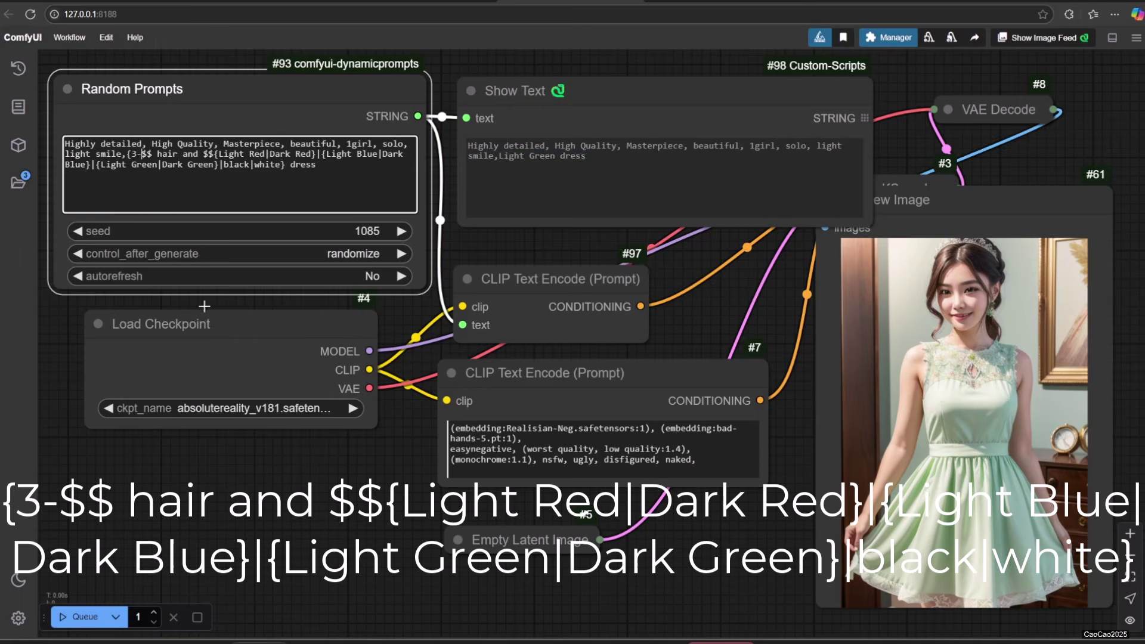
pyautogui.click(85, 616)
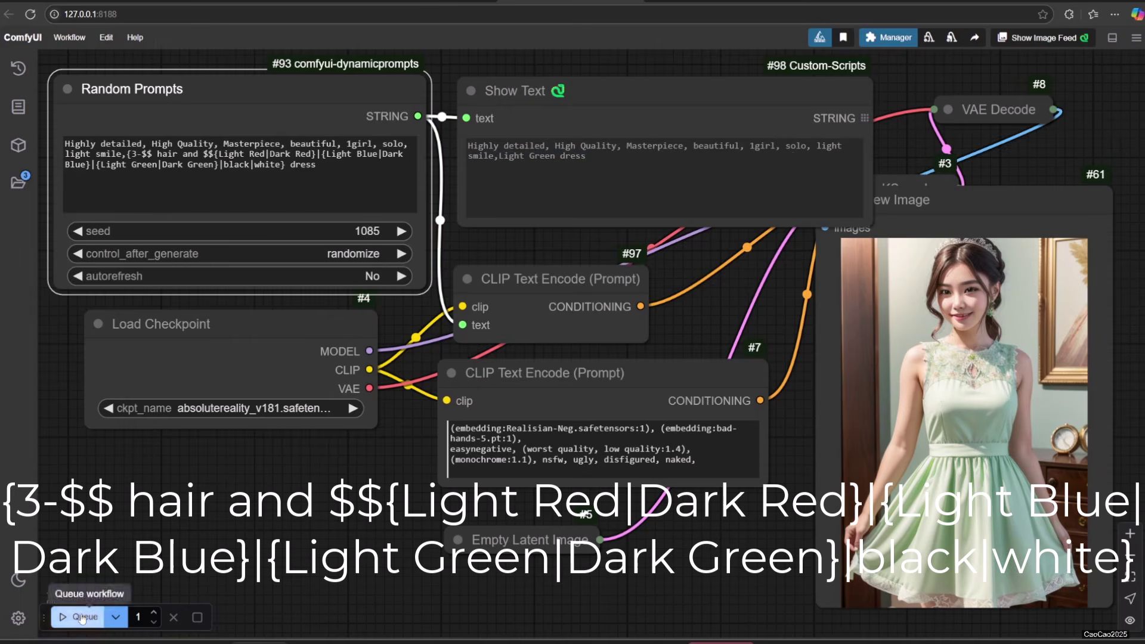
pyautogui.click(514, 157)
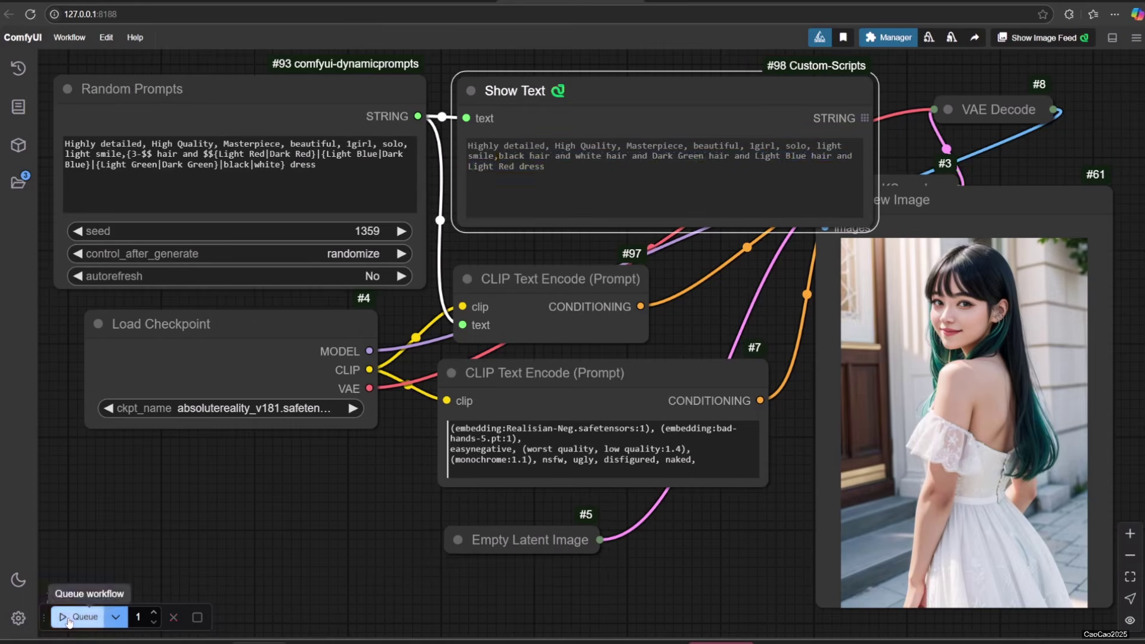
# Step: Queue two more runs and read the Light Green hair and Dark Blue hair output
pyautogui.click(69, 618)
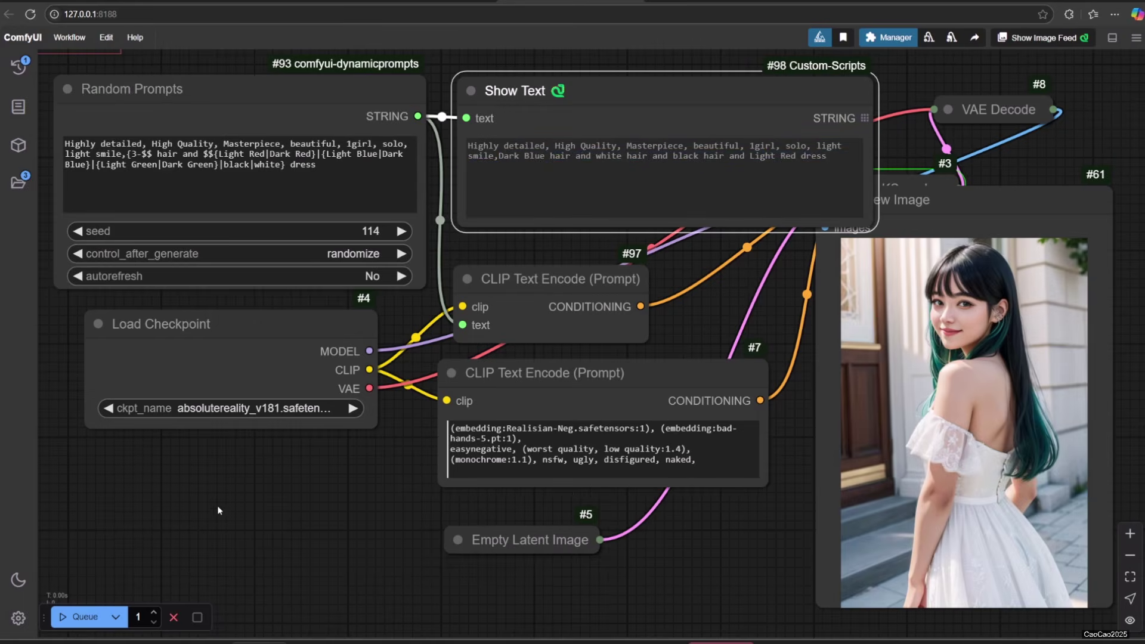
pyautogui.click(75, 618)
pyautogui.moveTo(499, 156); pyautogui.dragTo(666, 159)
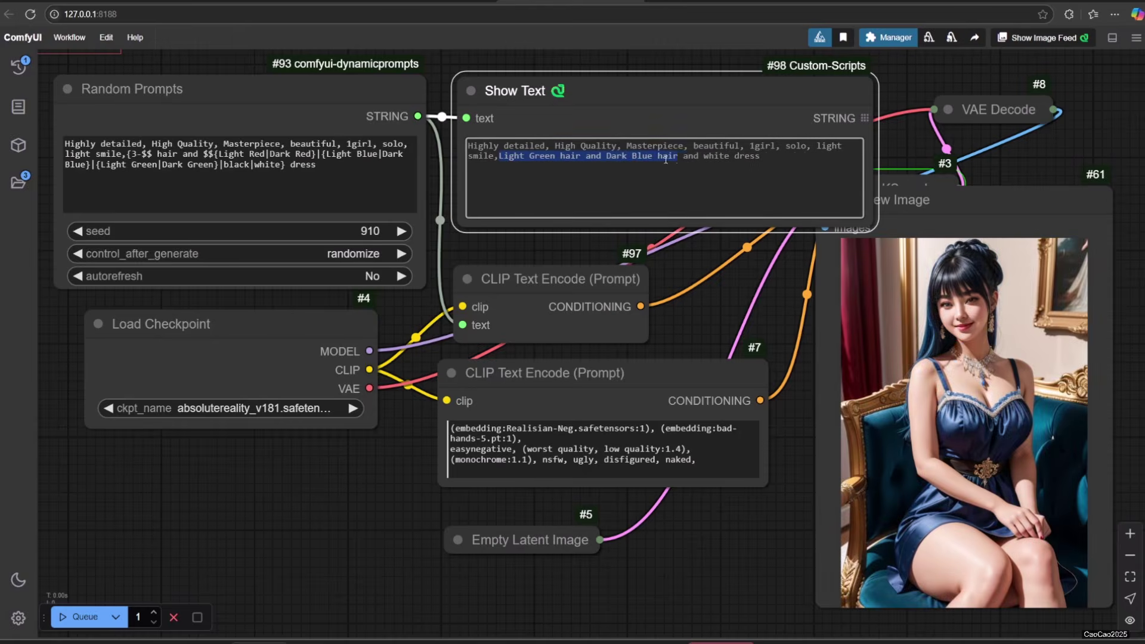
pyautogui.click(133, 154)
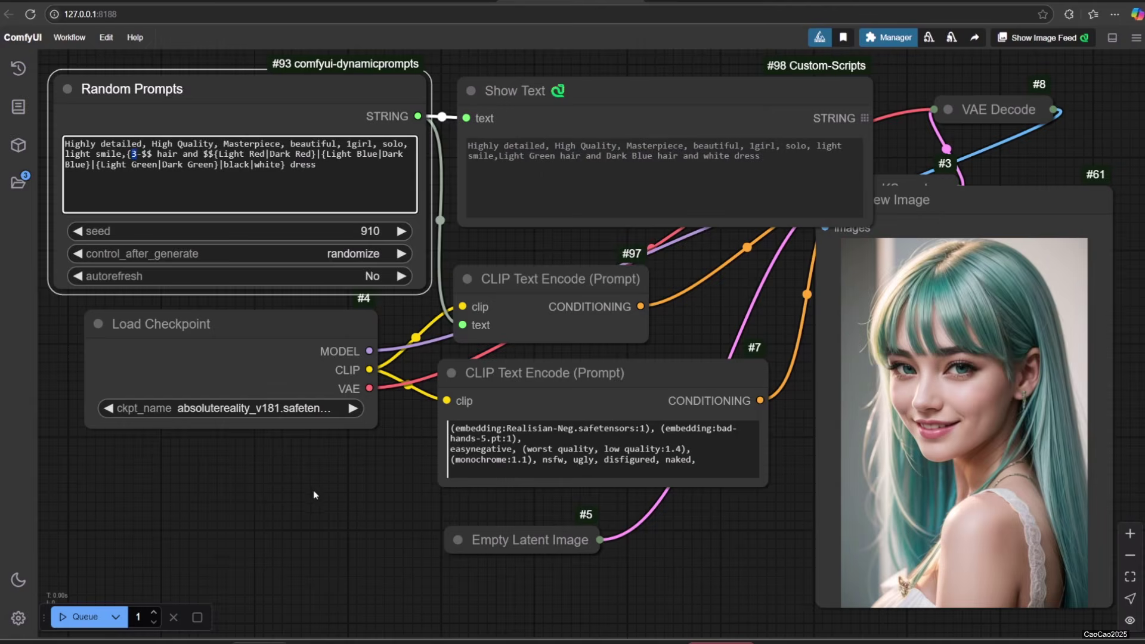
pyautogui.click(321, 459)
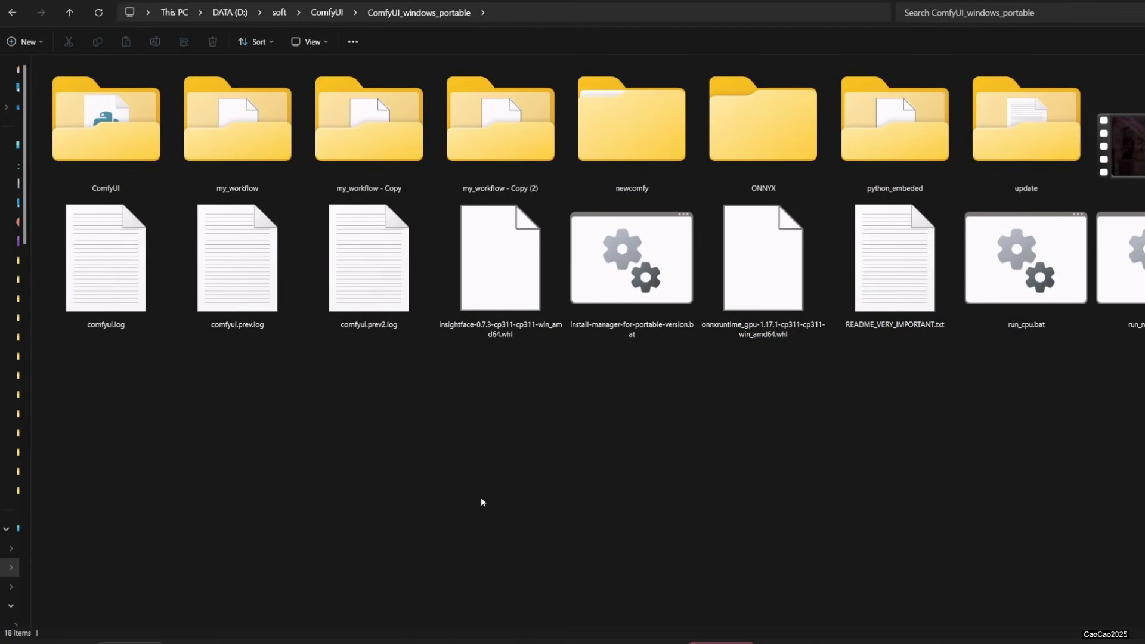
# Step: Go through ComfyUI > custom_nodes > comfyui-dynamicprompts > wildcards and open color.txt in Notepad
pyautogui.doubleClick(130, 127)
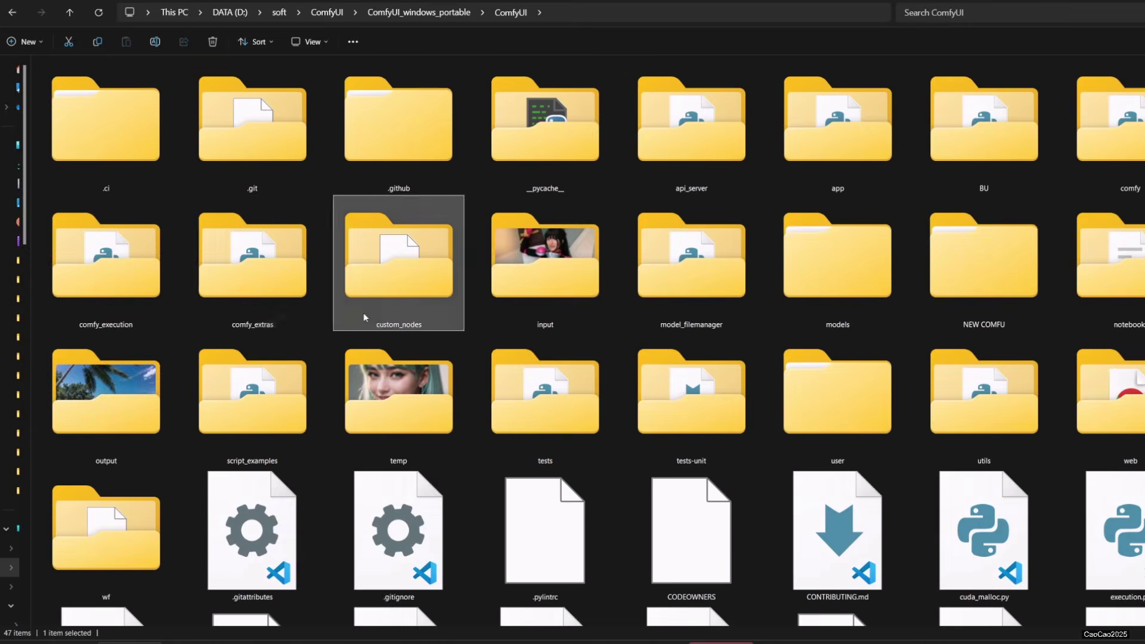
pyautogui.doubleClick(385, 302)
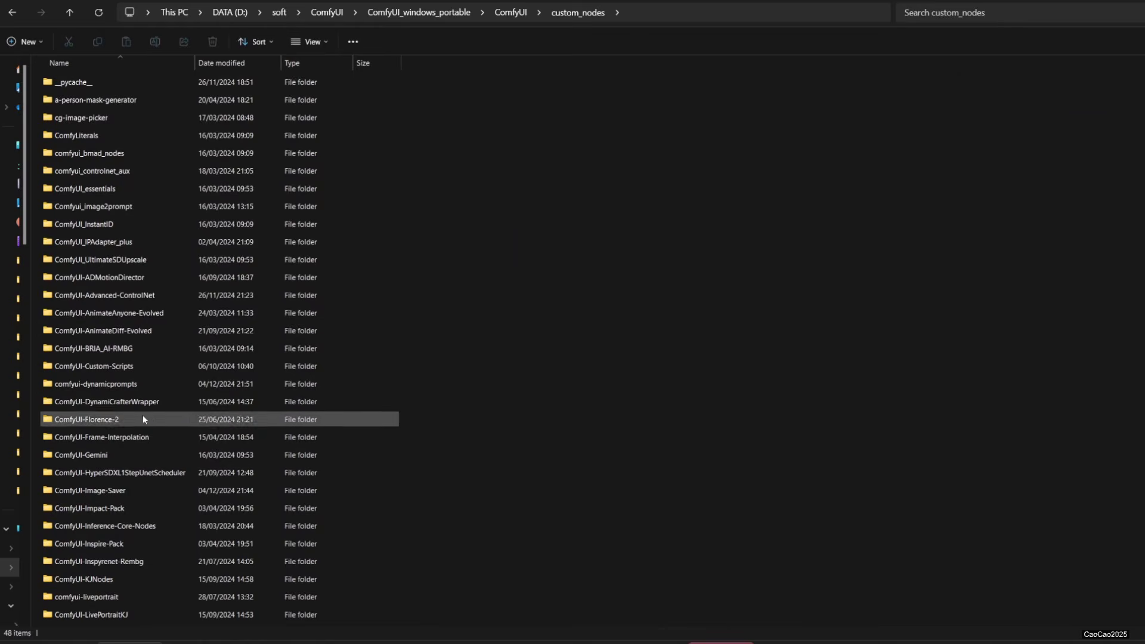
pyautogui.doubleClick(149, 385)
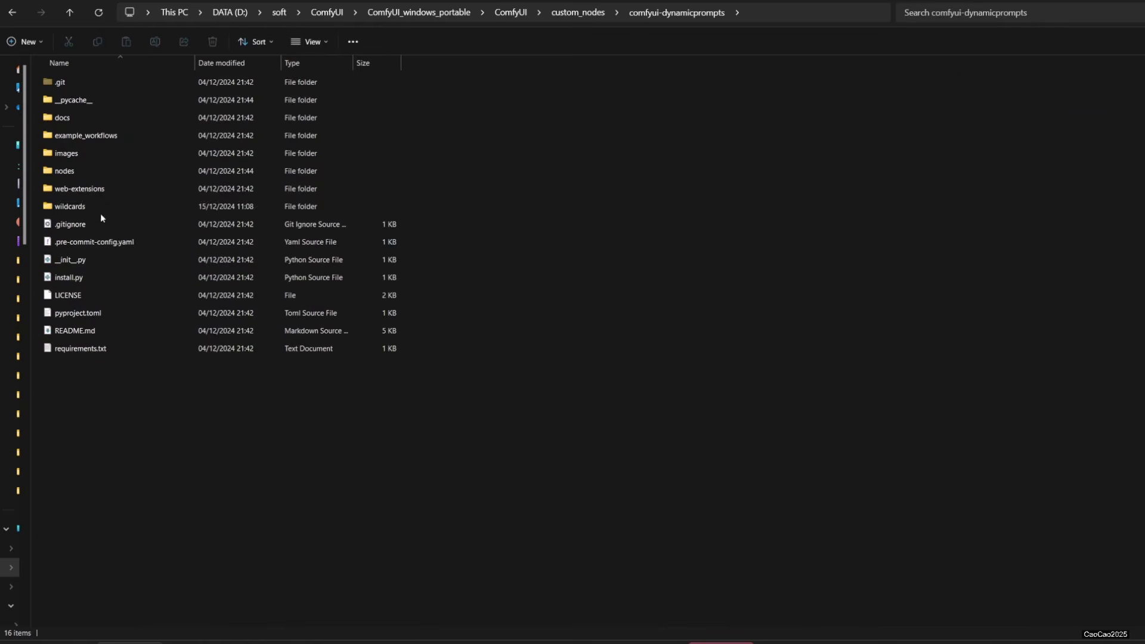
pyautogui.doubleClick(80, 206)
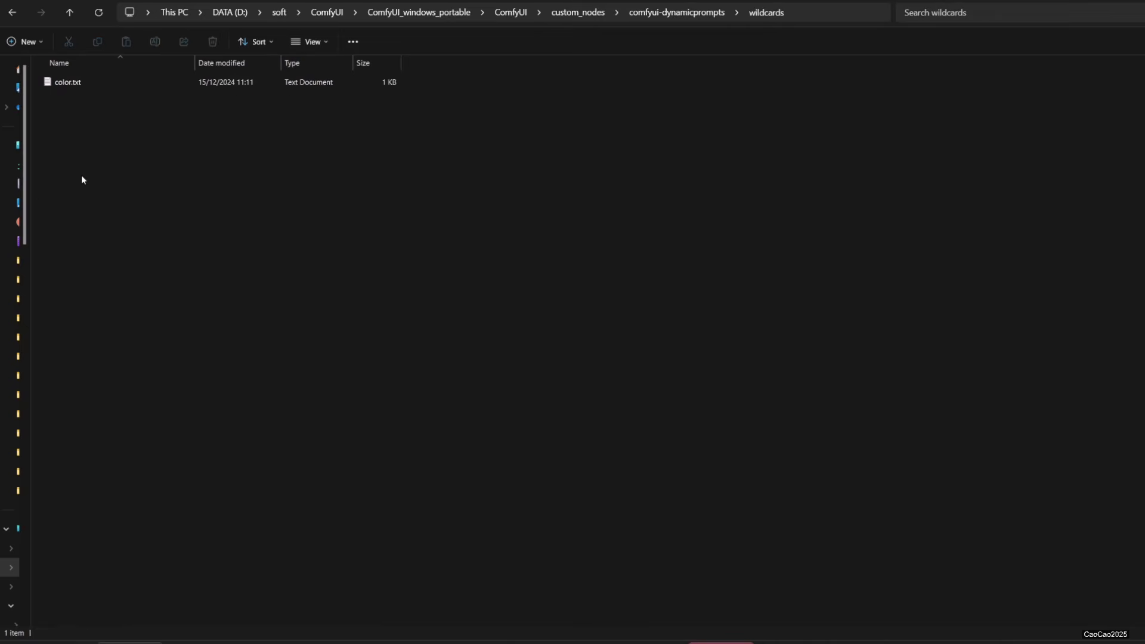
pyautogui.click(74, 85)
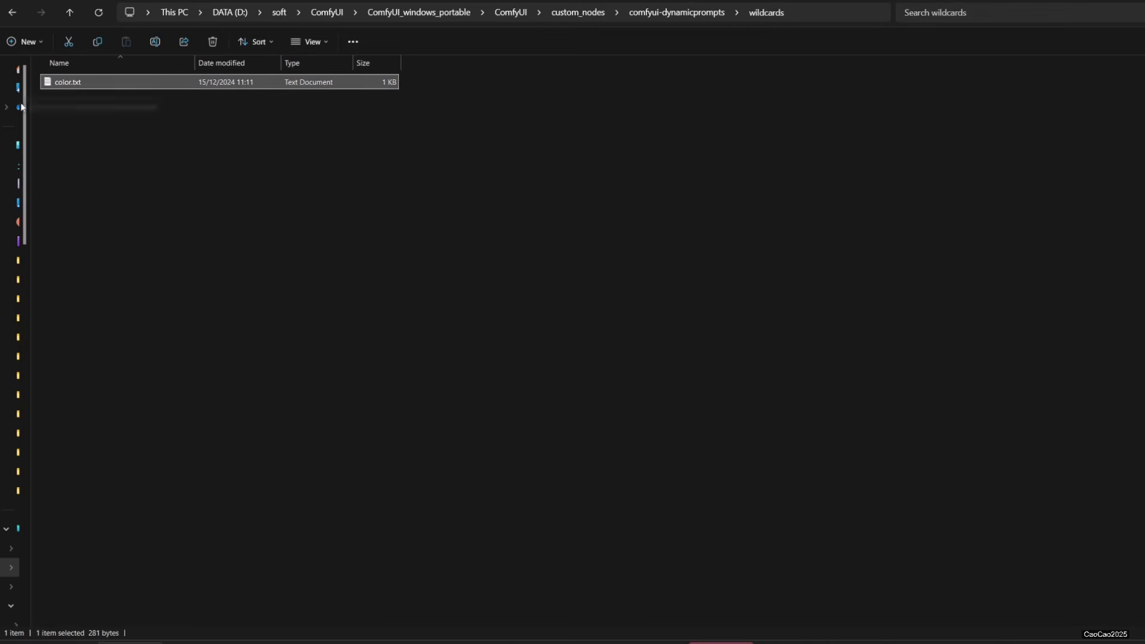
pyautogui.doubleClick(71, 83)
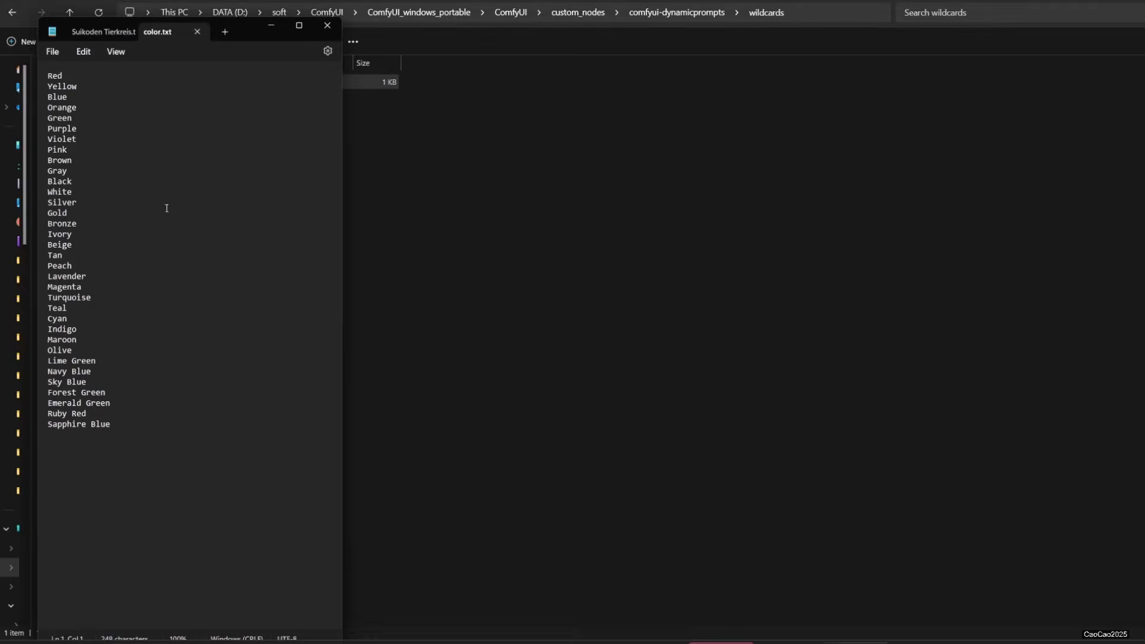
pyautogui.keyDown('ctrl'); pyautogui.scroll(20, 188, 156); pyautogui.keyUp('ctrl')
pyautogui.scroll(-4, 187, 156)
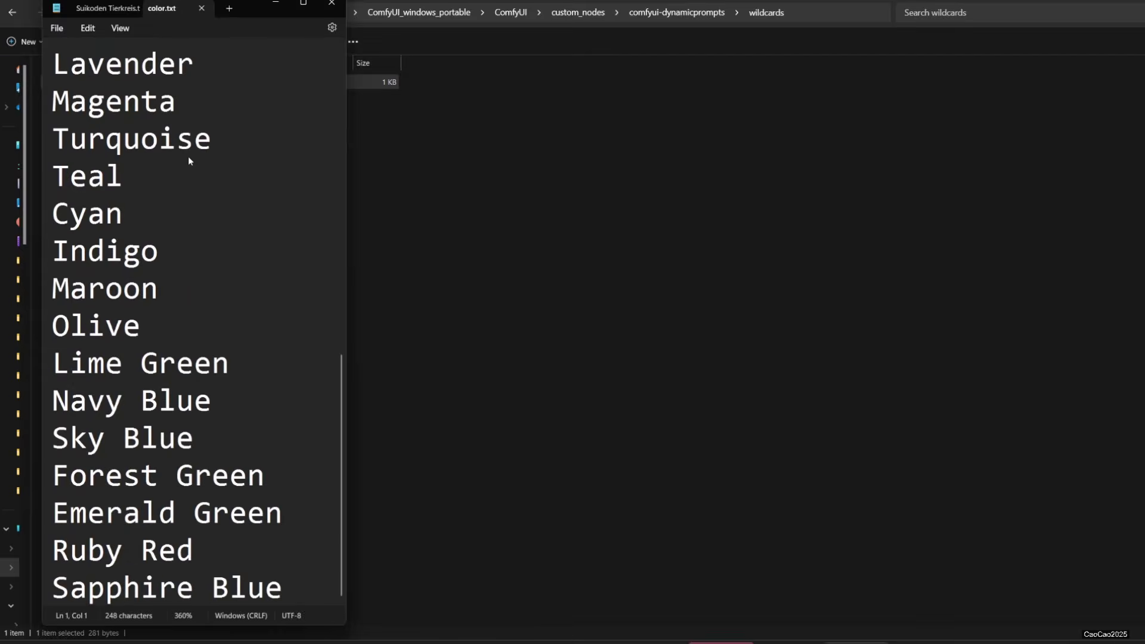
pyautogui.scroll(2, 188, 156)
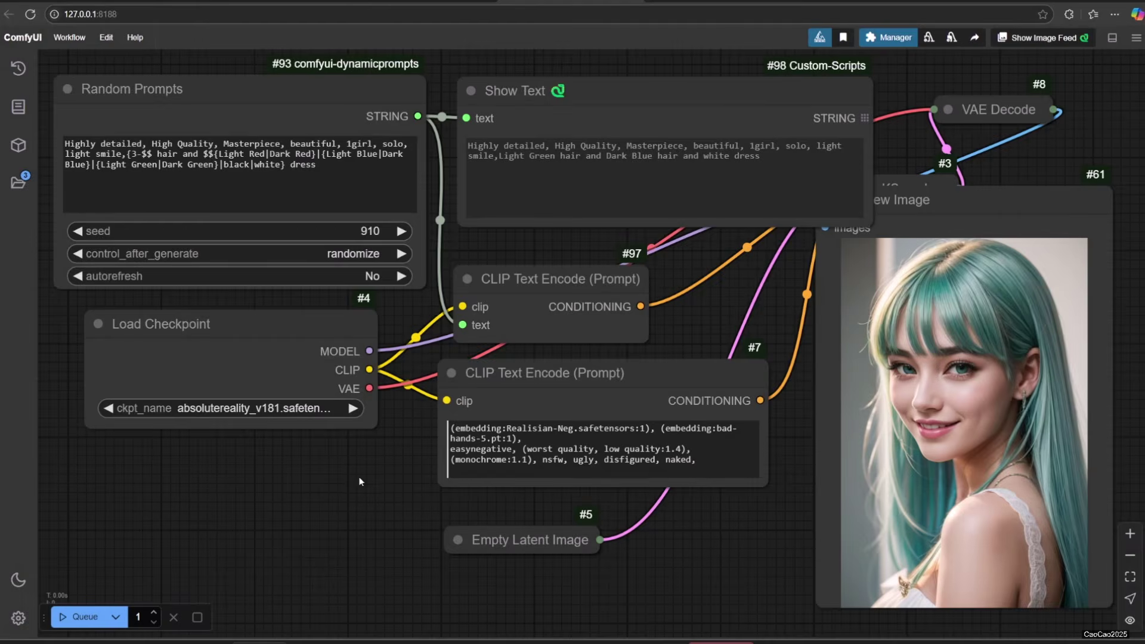
# Step: Paste the __color__ wildcard over the hair and dress expression and generate an image
pyautogui.scroll(5, 106, 359)
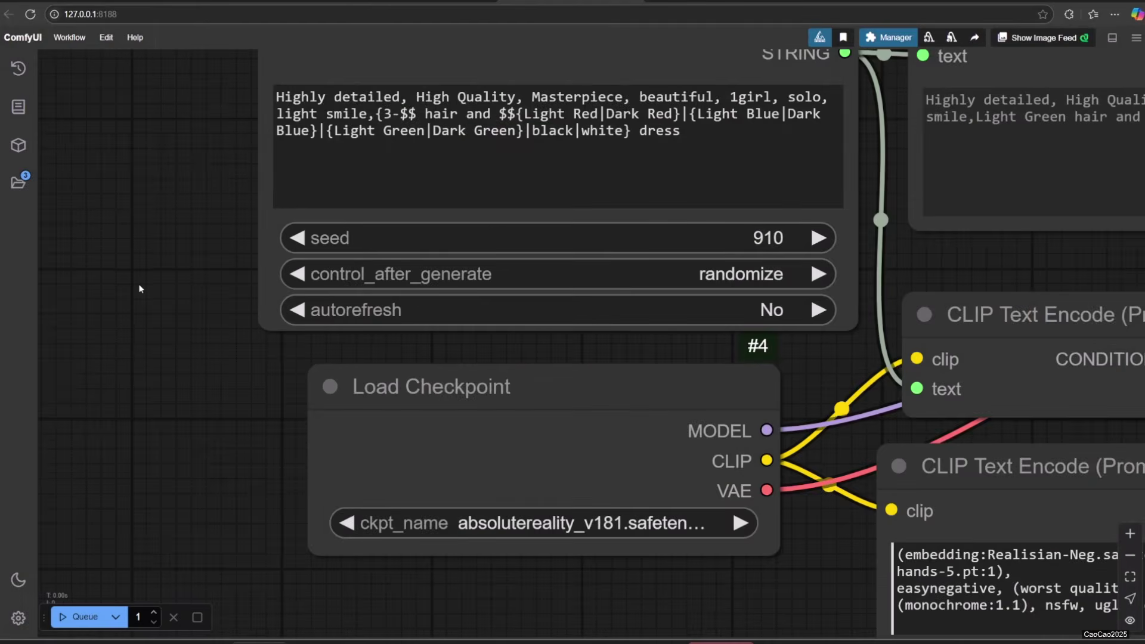
pyautogui.hscroll(2, 137, 322)
pyautogui.scroll(1, 137, 322)
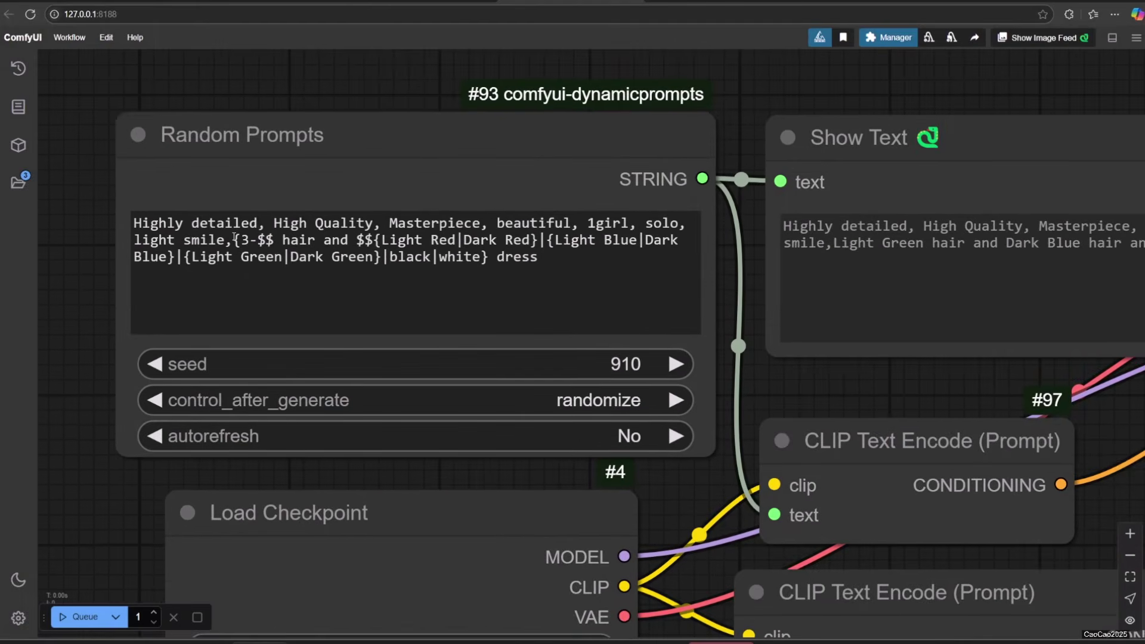
pyautogui.moveTo(234, 239); pyautogui.dragTo(488, 257)
pyautogui.write('__color__')
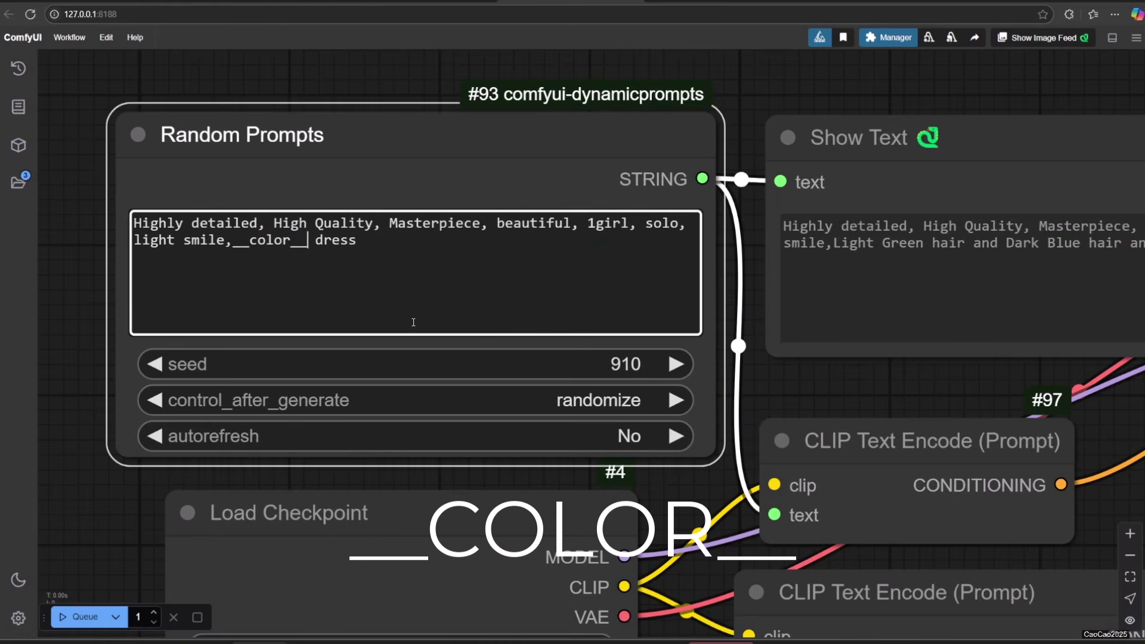
pyautogui.scroll(-3, 776, 447)
pyautogui.click(84, 616)
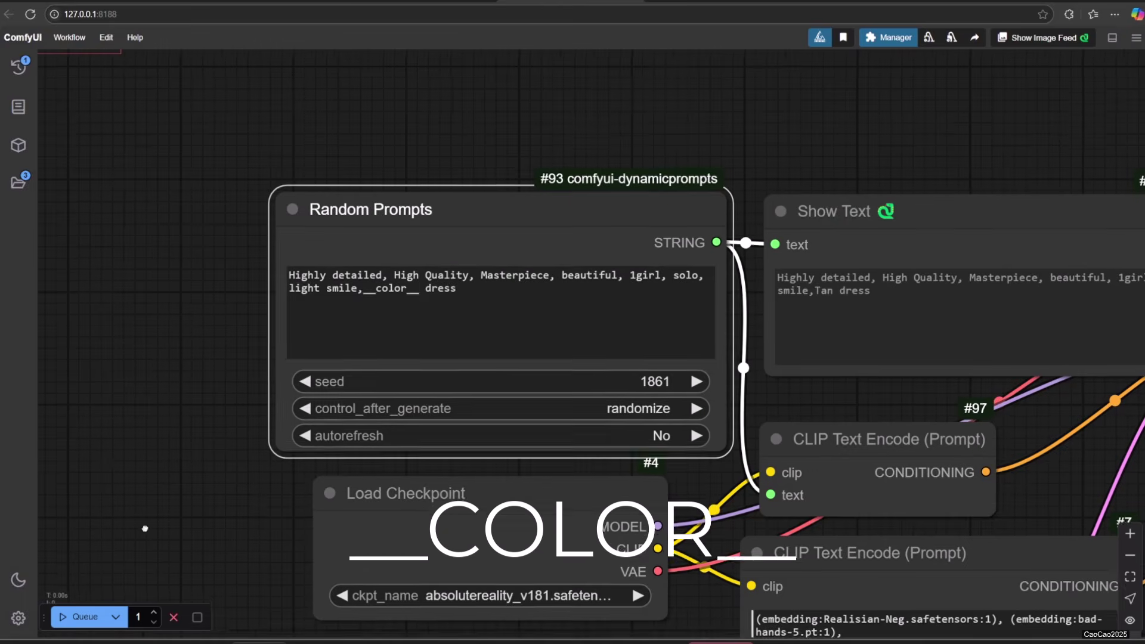
# Step: Read the chosen dress colour in the output and generate another image
pyautogui.scroll(-3, 550, 406)
pyautogui.hscroll(3, 567, 505)
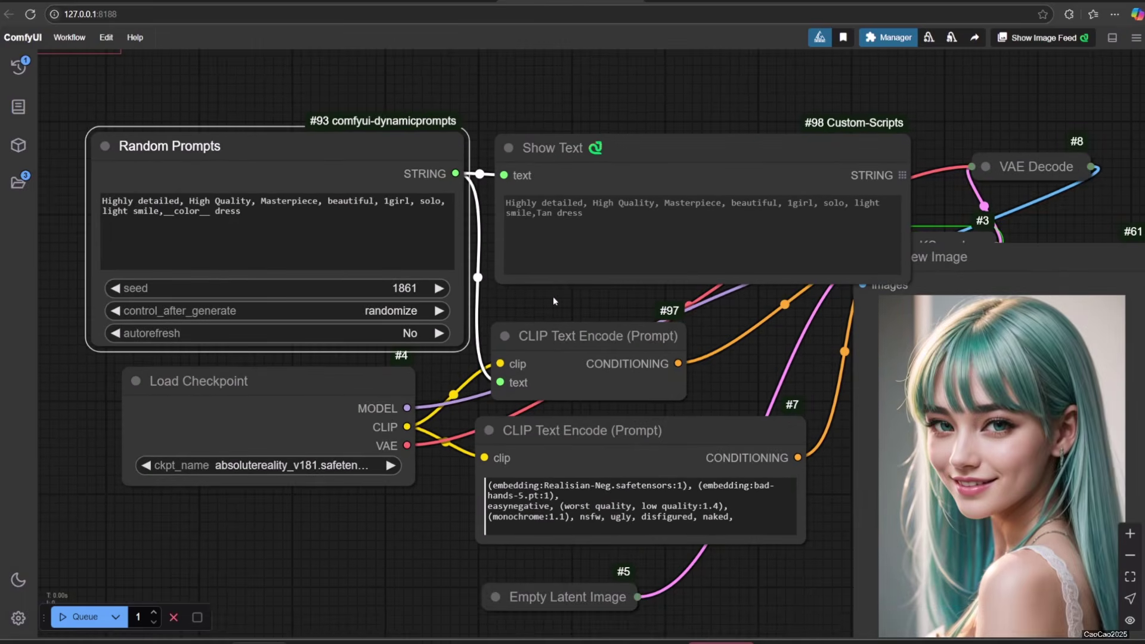
pyautogui.moveTo(537, 213); pyautogui.dragTo(583, 212)
pyautogui.scroll(-5, 388, 524)
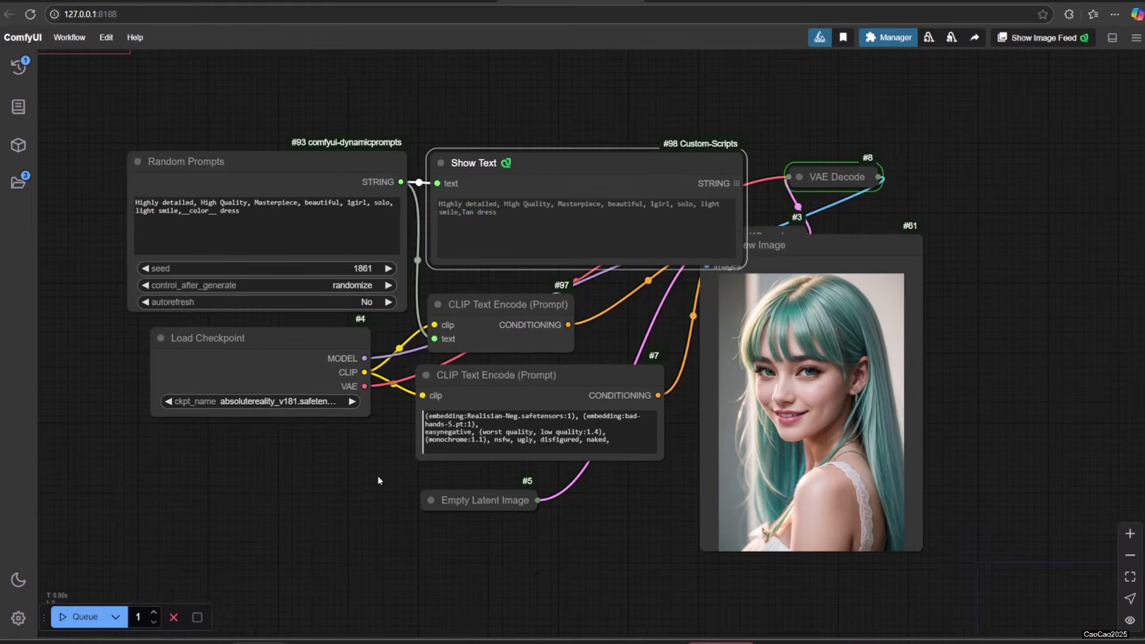
pyautogui.click(83, 616)
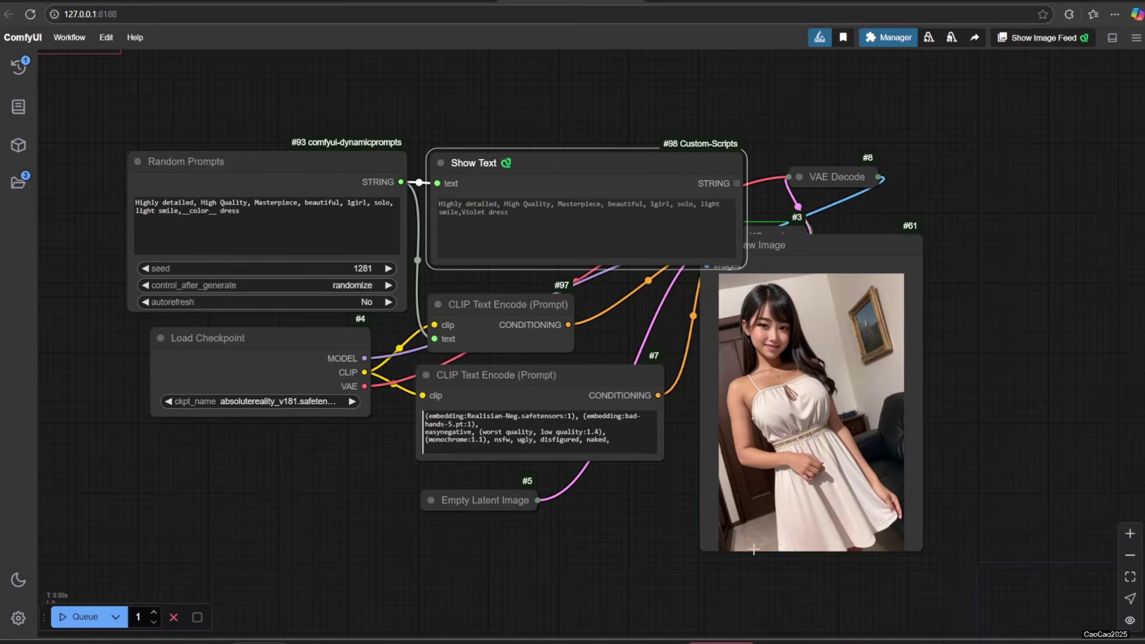
# Step: Search color.txt for 'violet' to confirm the Violet dress colour is listed
pyautogui.hotkey('alt', 'Tab')
pyautogui.scroll(-2, 147, 416)
pyautogui.scroll(3, 147, 415)
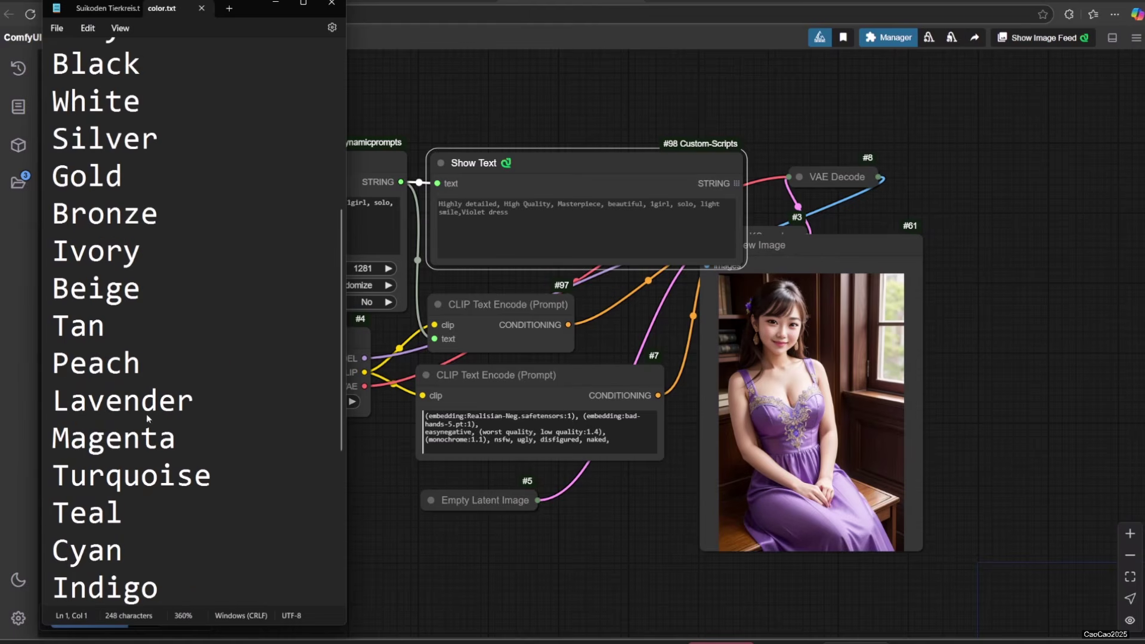
pyautogui.scroll(2, 150, 411)
pyautogui.hotkey('ctrl', 'f')
pyautogui.write('violet')
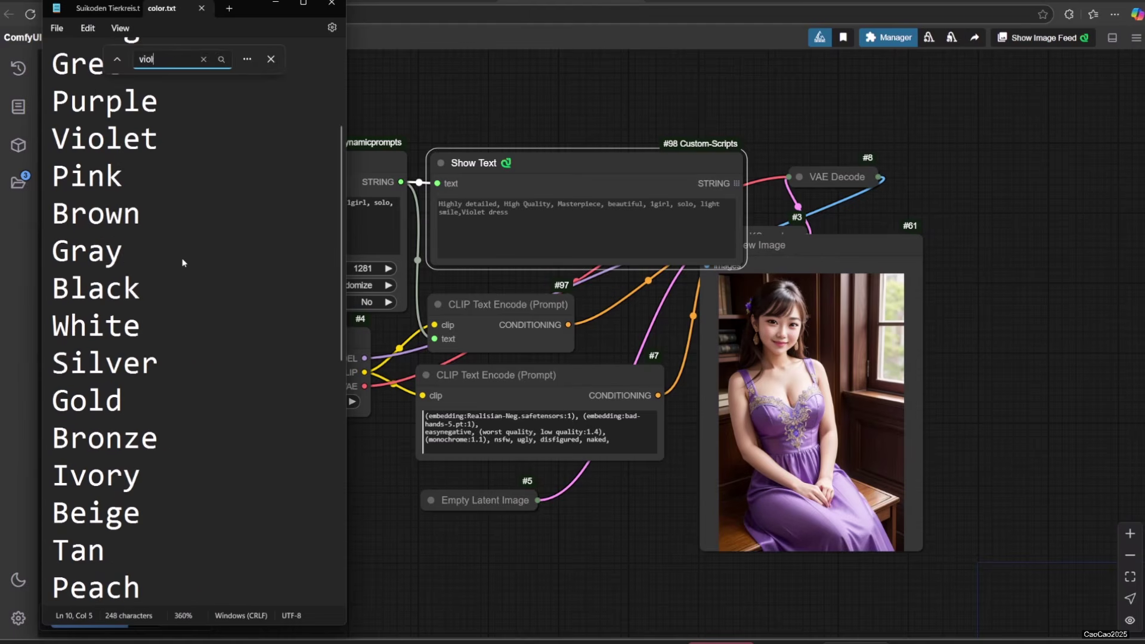
pyautogui.press('Return')
pyautogui.hotkey('alt', 'Tab')
# Step: Generate a Lime Green dress, find Lime Green in color.txt, then queue another run
pyautogui.click(89, 616)
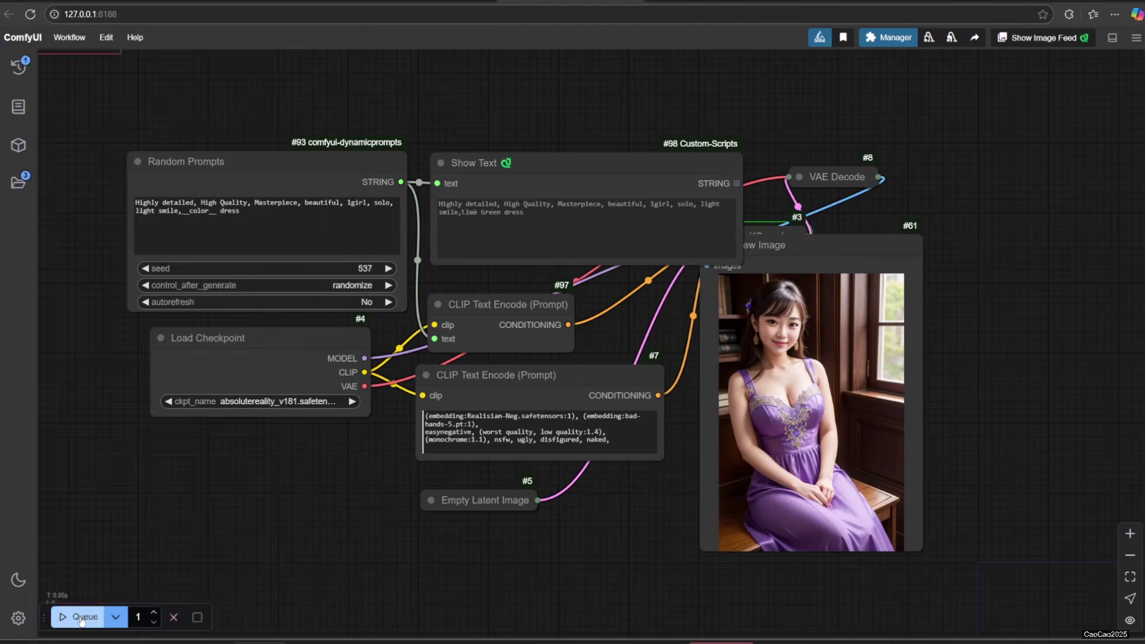
pyautogui.moveTo(462, 212); pyautogui.dragTo(492, 215)
pyautogui.hotkey('ctrl', 'c')
pyautogui.hotkey('alt', 'Tab')
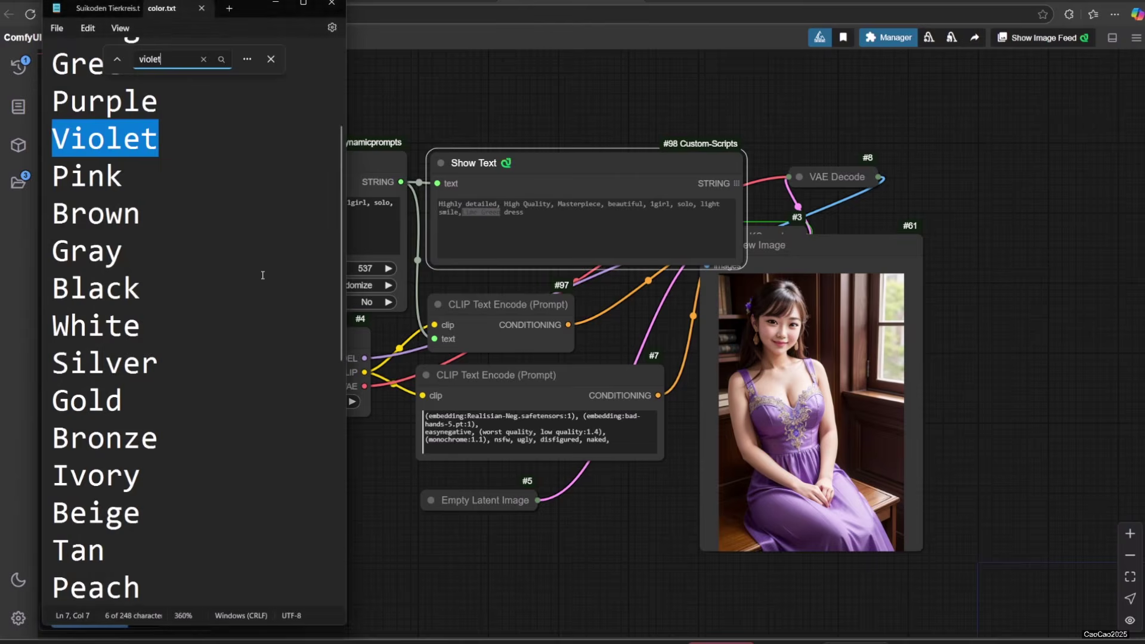
pyautogui.hotkey('ctrl', 'f')
pyautogui.hotkey('ctrl', 'v')
pyautogui.click(221, 59)
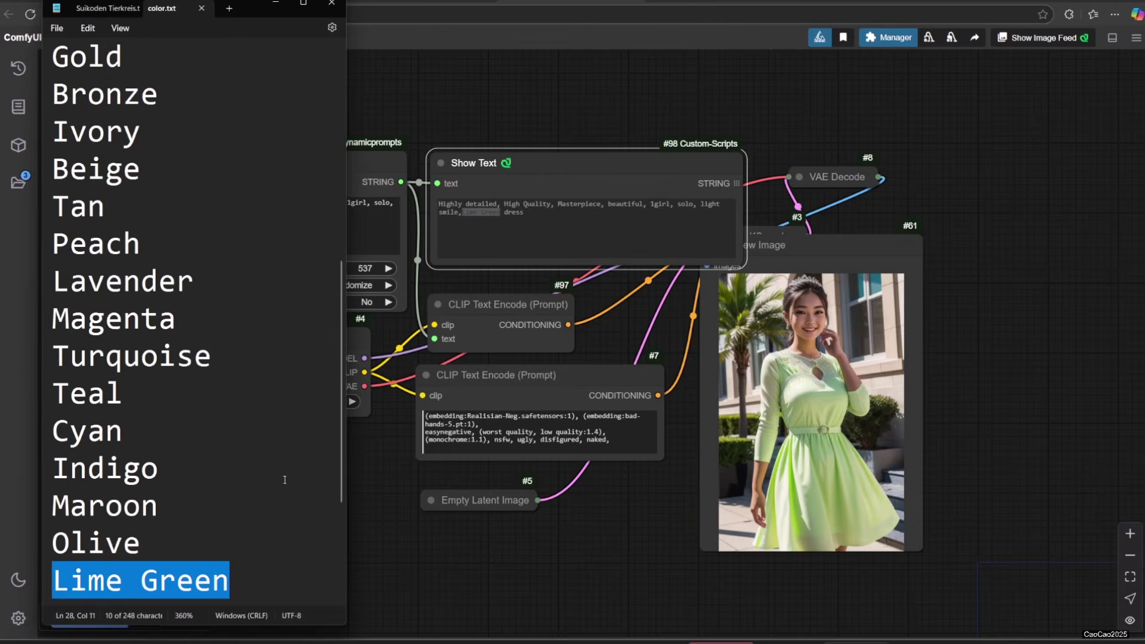
pyautogui.hotkey('alt', 'Tab')
pyautogui.hotkey('ctrl', 'Return')
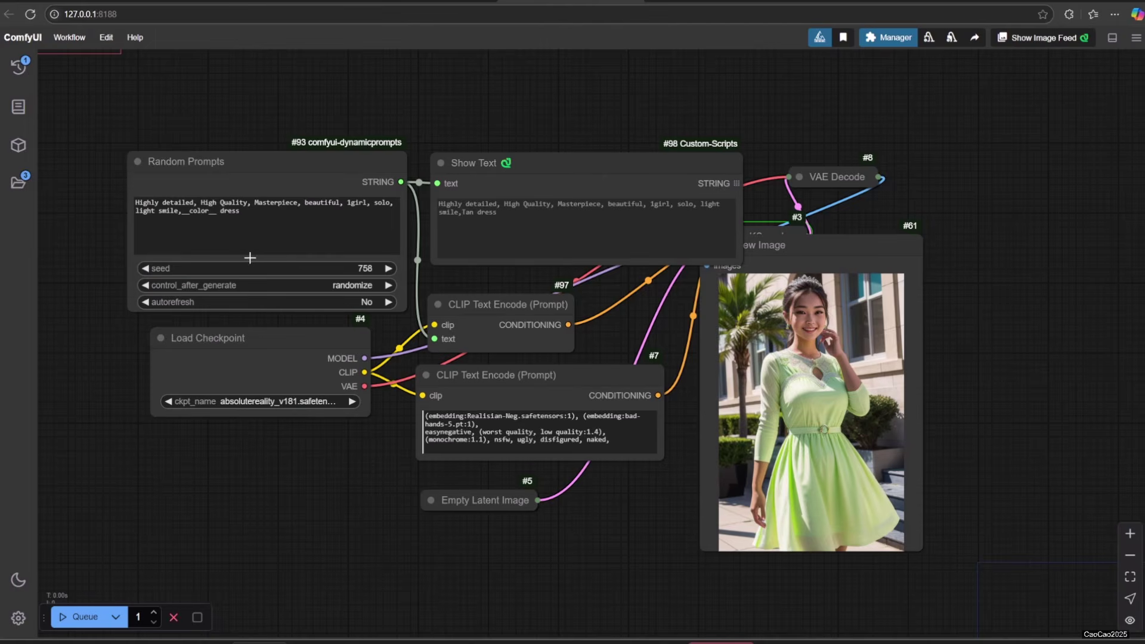
# Step: Queue six hair-and-dress colour variations, ending with Cyan Hair and a Maroon dress
pyautogui.click(80, 616)
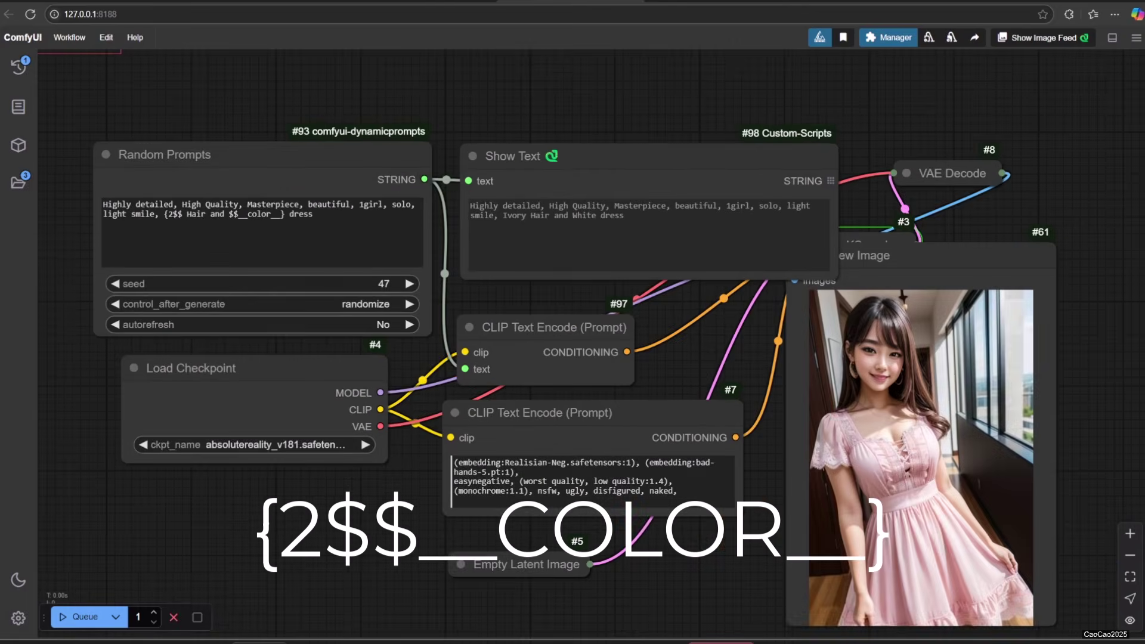
pyautogui.scroll(2, 319, 385)
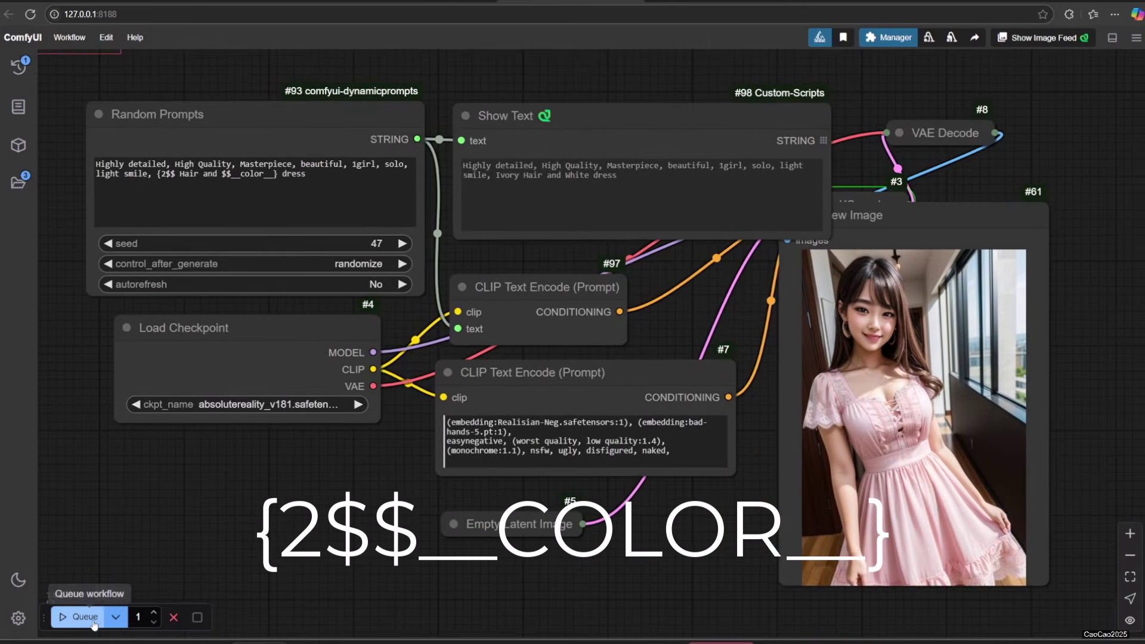
pyautogui.click(90, 617)
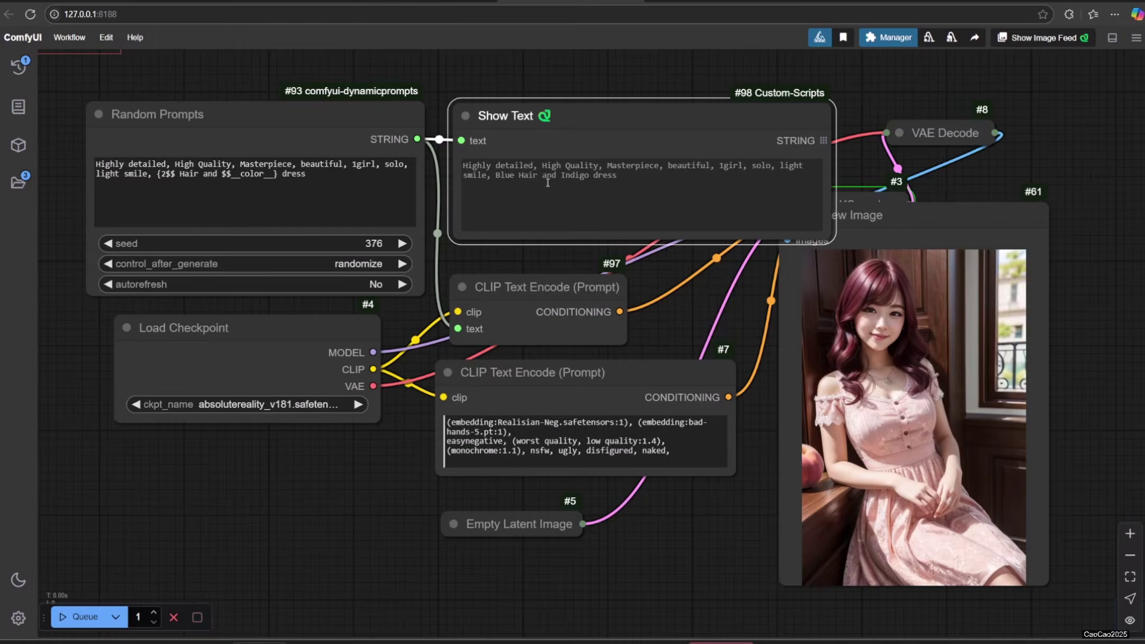
pyautogui.click(83, 616)
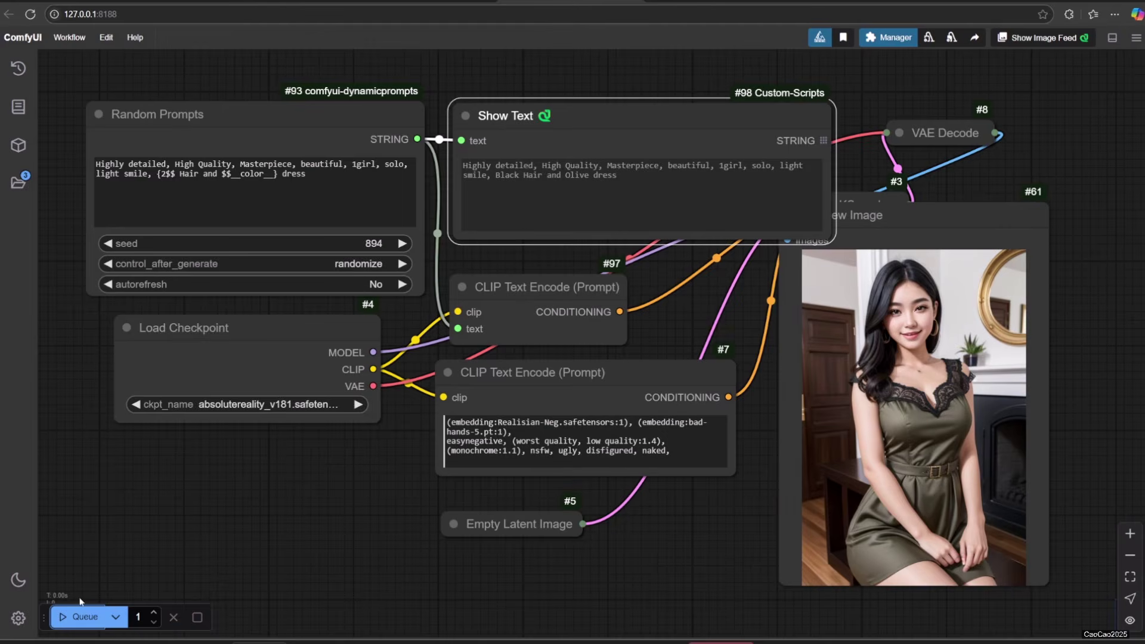
pyautogui.click(82, 617)
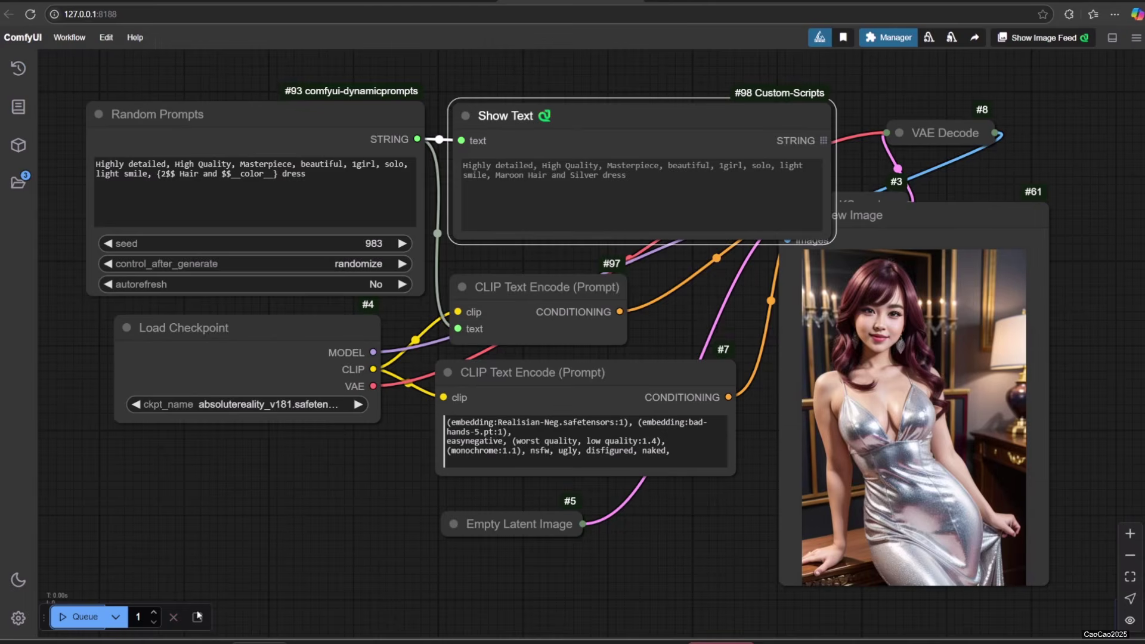
pyautogui.click(83, 617)
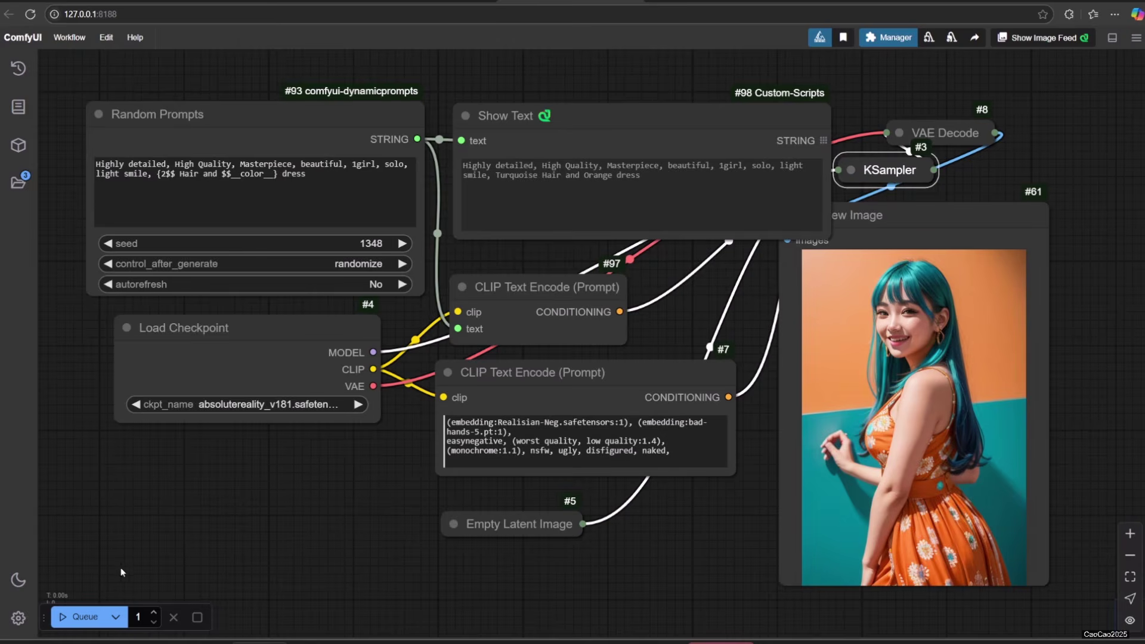
pyautogui.click(83, 616)
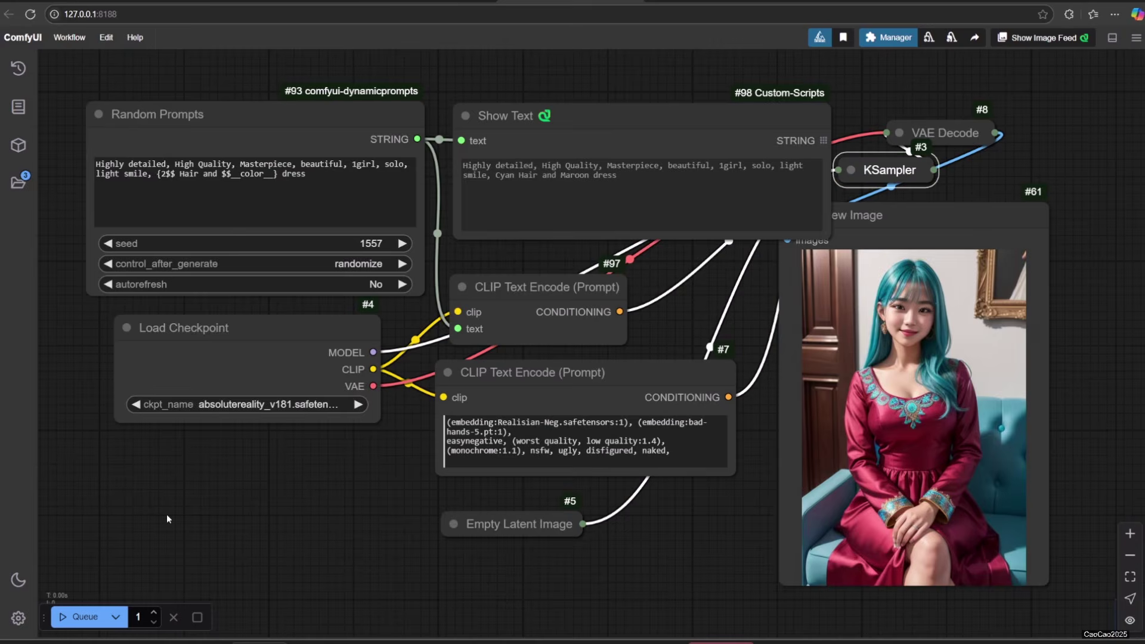
pyautogui.hotkey('ctrl', 'a')
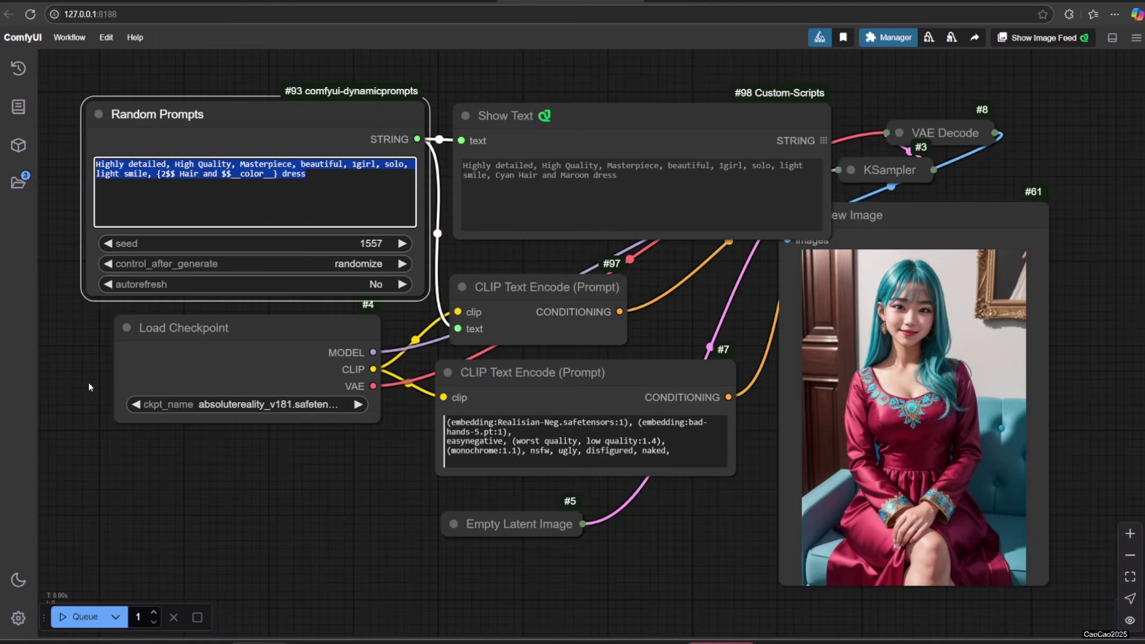
pyautogui.scroll(4, 77, 341)
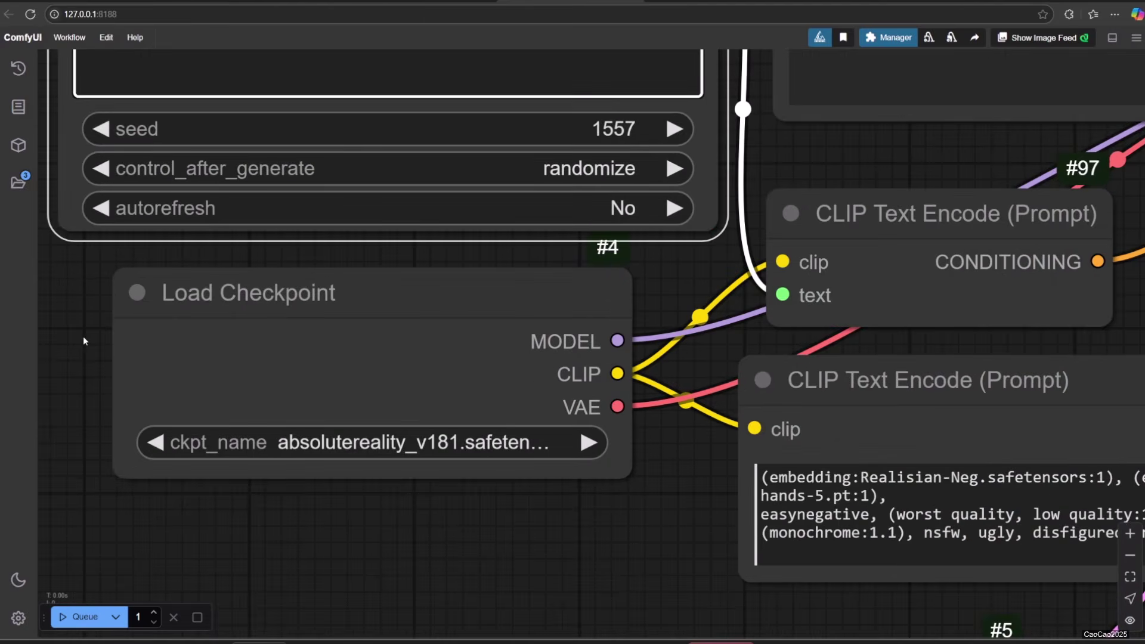
pyautogui.scroll(3, 214, 327)
# Step: Replace the prompt with the ${color=!{red|blue|green|black|white}} template for cloth, pants and shoes
pyautogui.click(439, 273)
pyautogui.hotkey('ctrl', 'a')
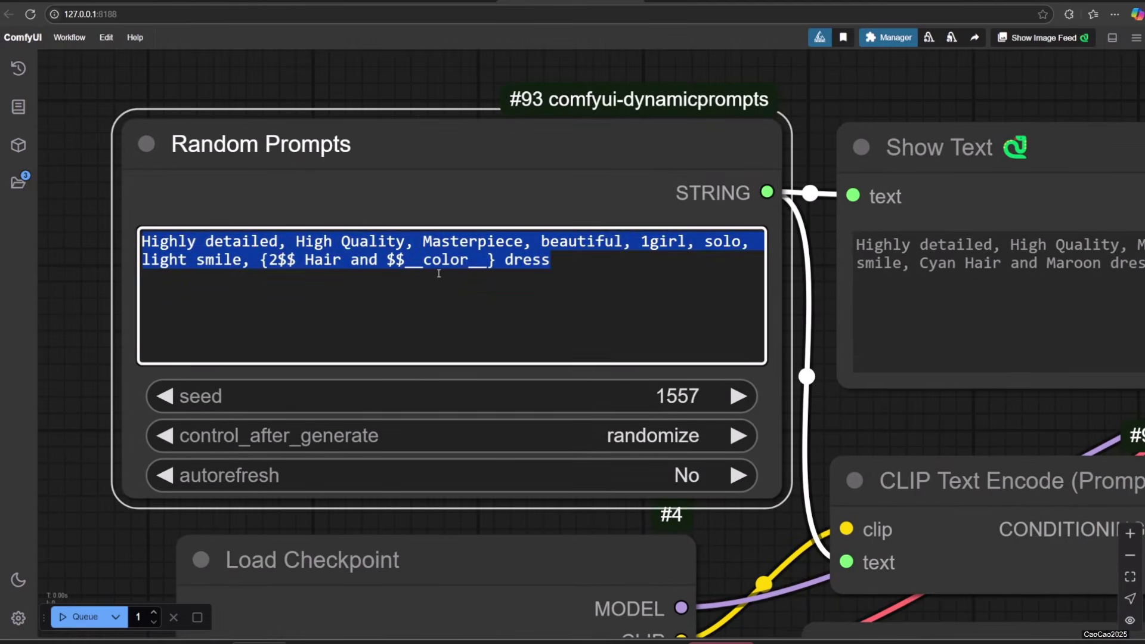
pyautogui.hotkey('ctrl', 'v')
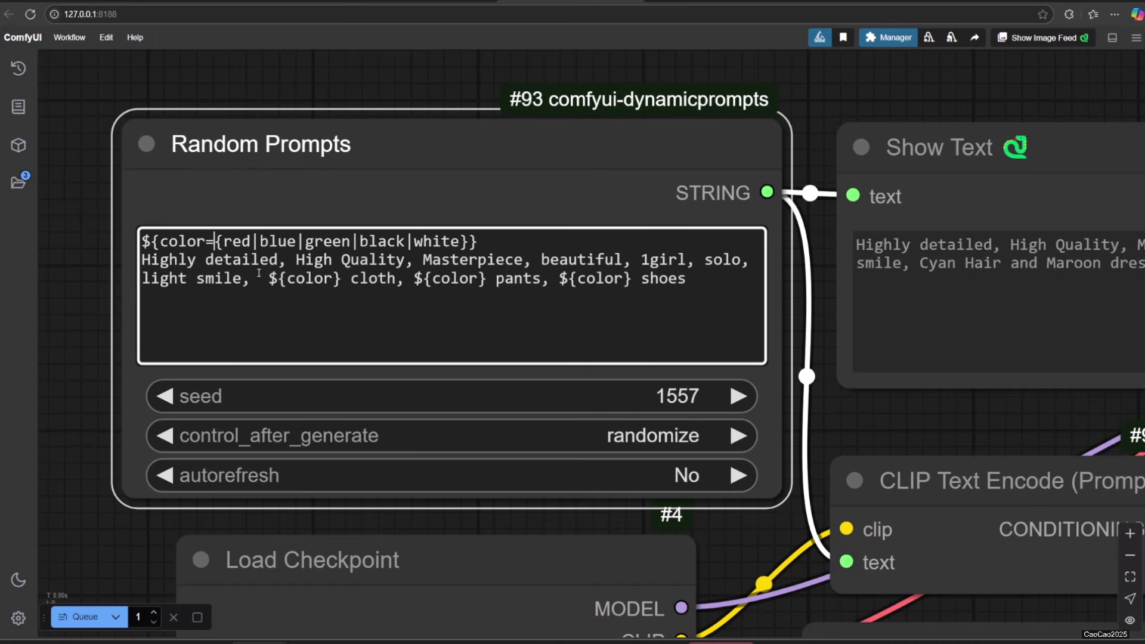
pyautogui.write('!')
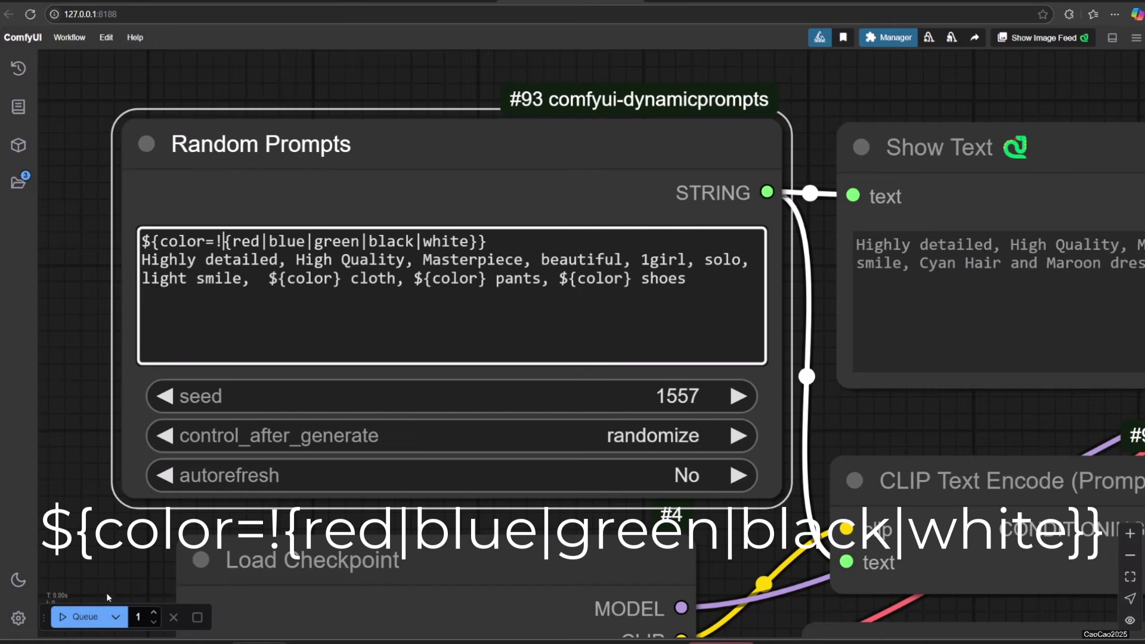
# Step: Generate an image and confirm the black cloth, pants and shoes result in Show Text
pyautogui.click(77, 616)
pyautogui.scroll(-1, 105, 524)
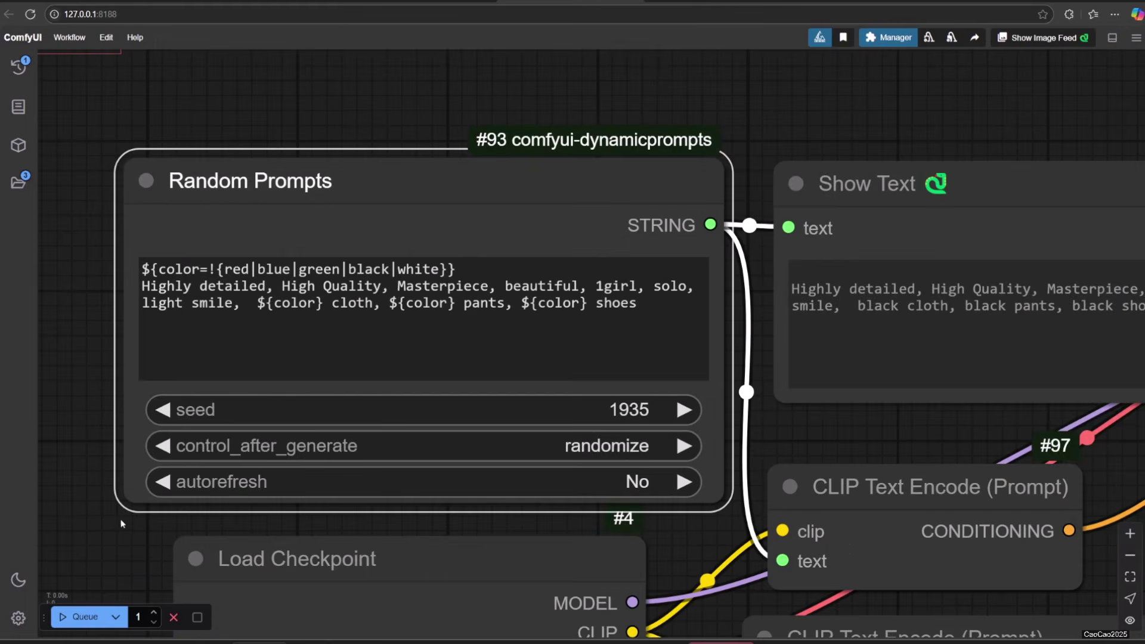
pyautogui.scroll(-1, 135, 511)
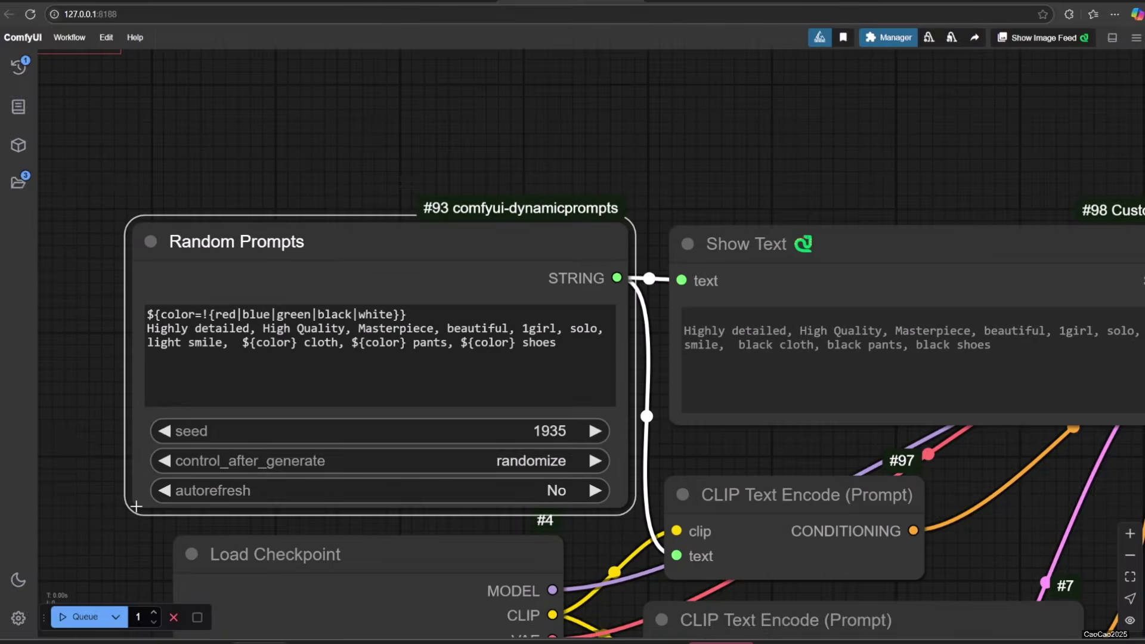
pyautogui.moveTo(739, 345); pyautogui.dragTo(991, 345)
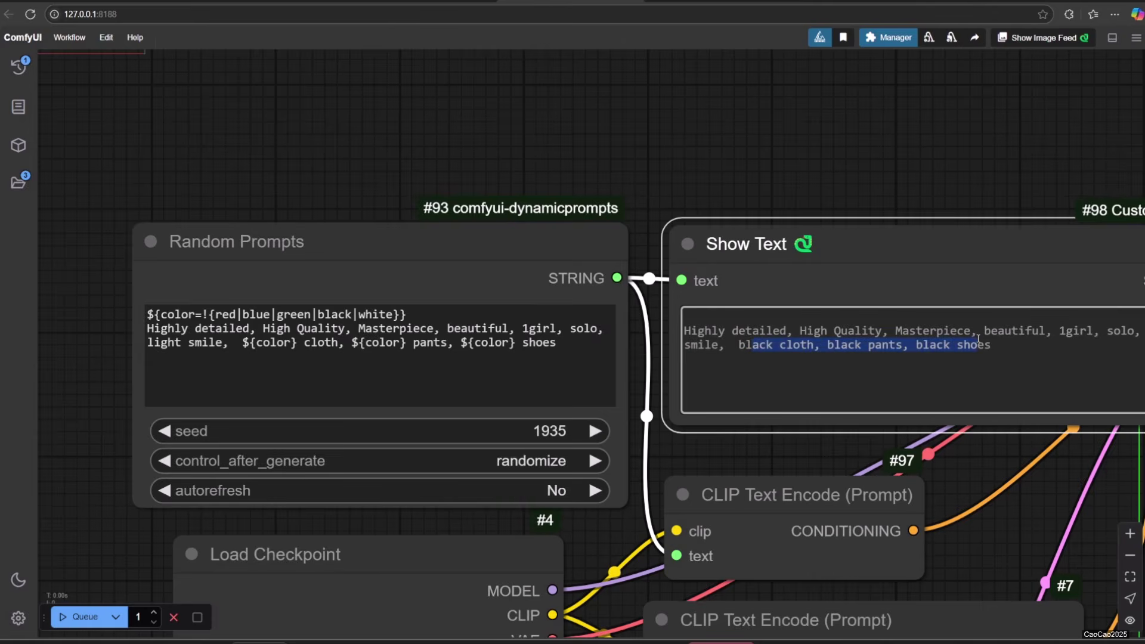
pyautogui.scroll(-1, 967, 492)
pyautogui.moveTo(967, 492); pyautogui.dragTo(716, 315)
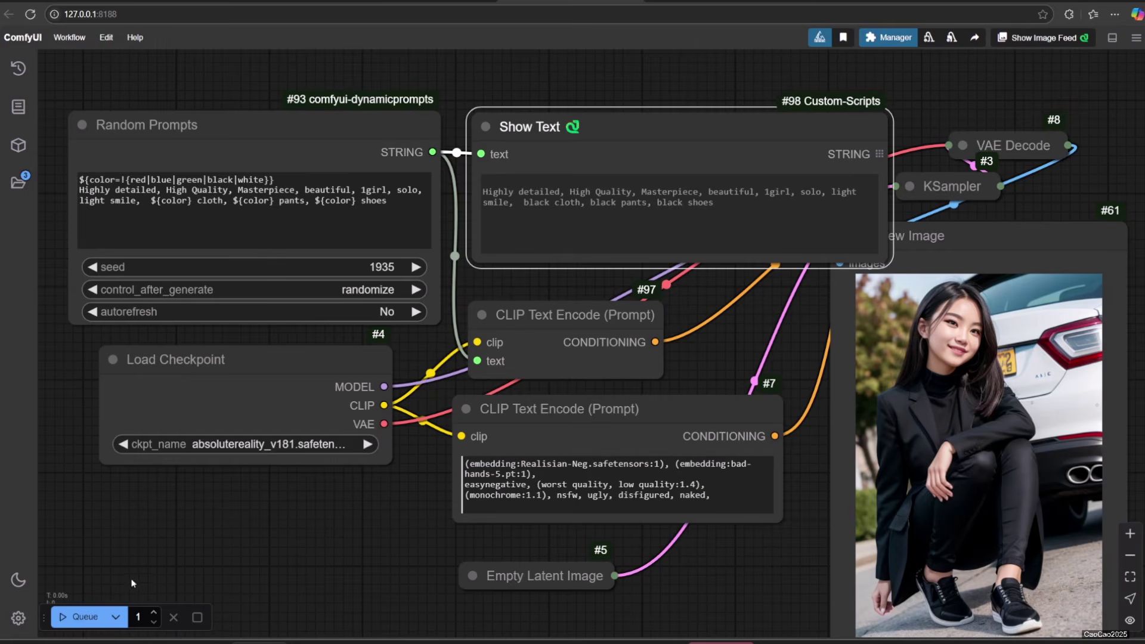
# Step: Rerun the fixed-colour prompt at seeds 1489, 187 and 244, each giving an all-black outfit
pyautogui.click(77, 616)
pyautogui.moveTo(887, 262); pyautogui.dragTo(816, 270)
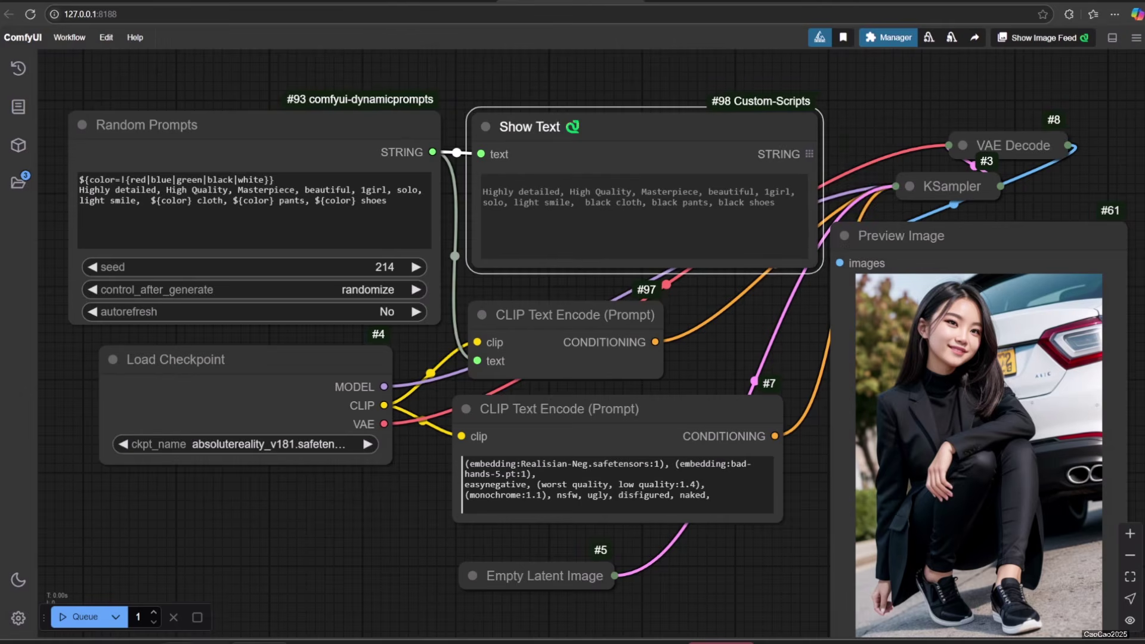
pyautogui.click(84, 616)
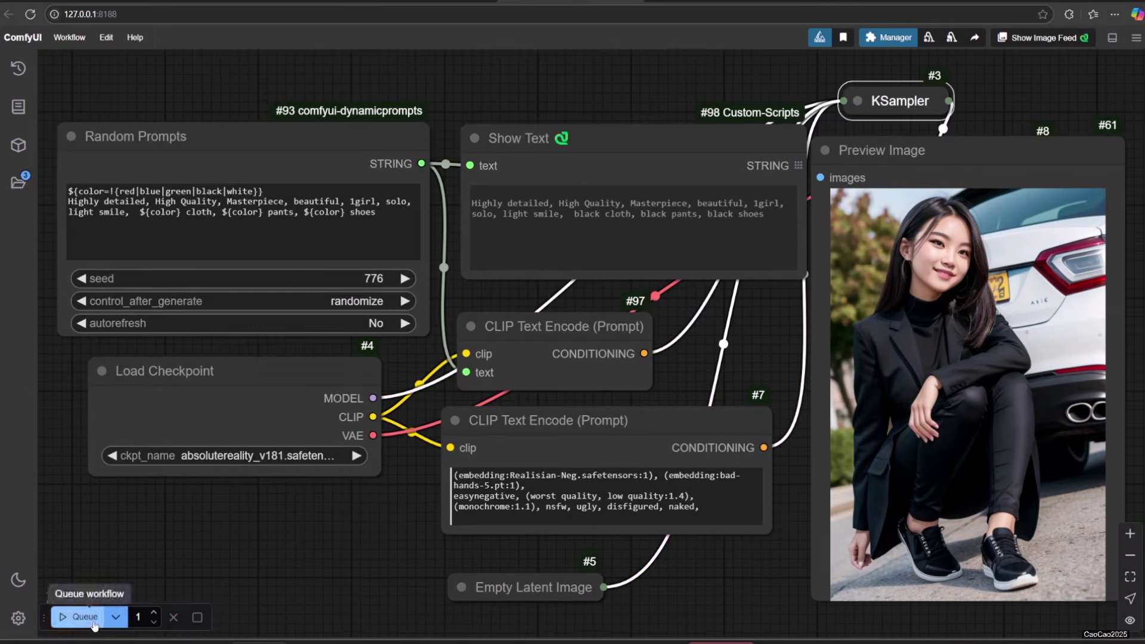
pyautogui.click(108, 617)
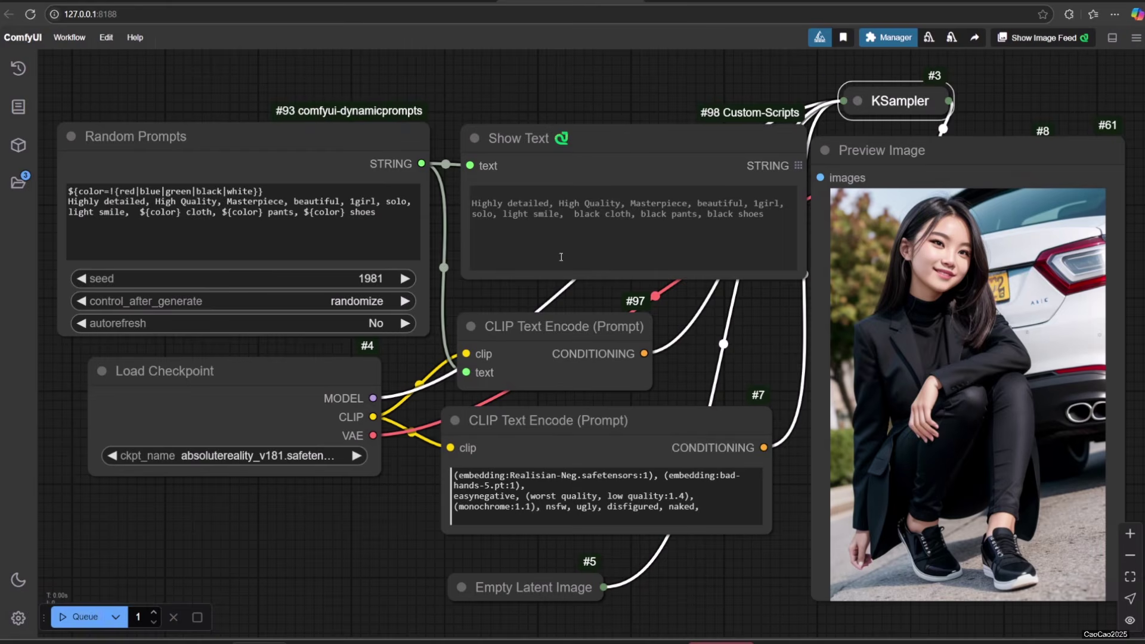
pyautogui.click(92, 614)
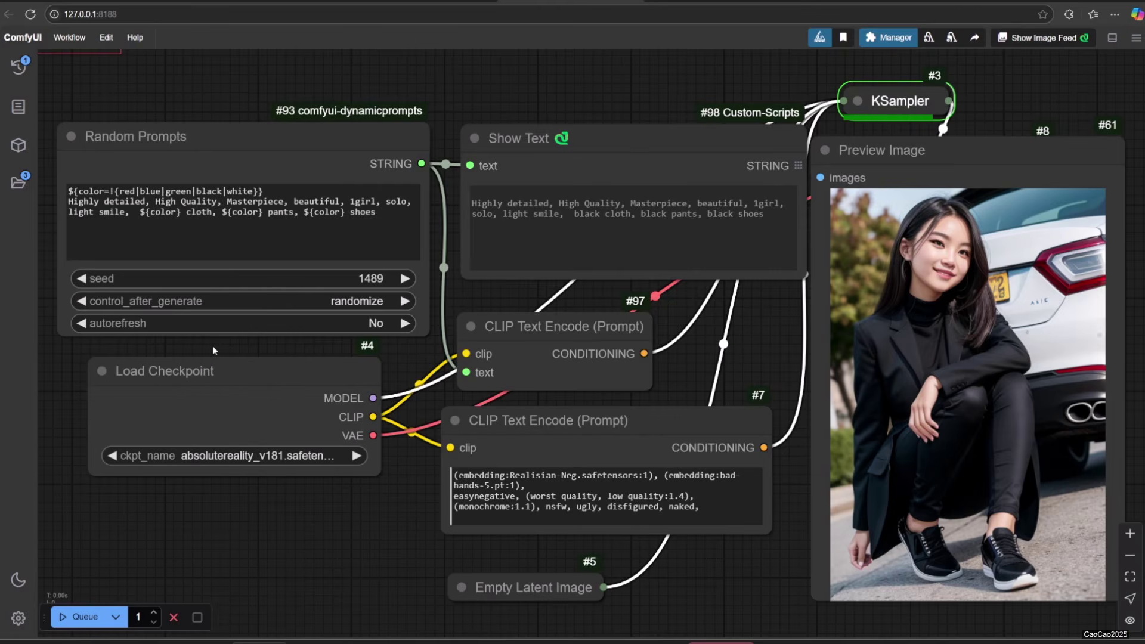
pyautogui.scroll(3, 213, 350)
pyautogui.moveTo(59, 403); pyautogui.dragTo(173, 488)
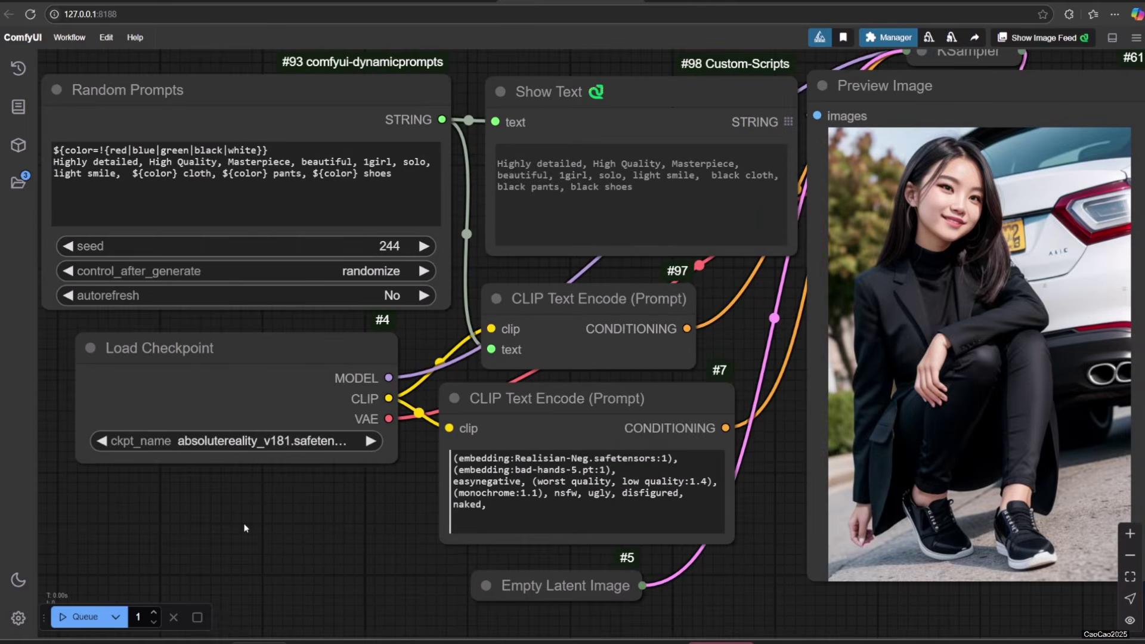
# Step: Remove the ! so each ${color} picks independently, giving blue cloth, red pants, green shoes
pyautogui.click(101, 149)
pyautogui.press('BackSpace')
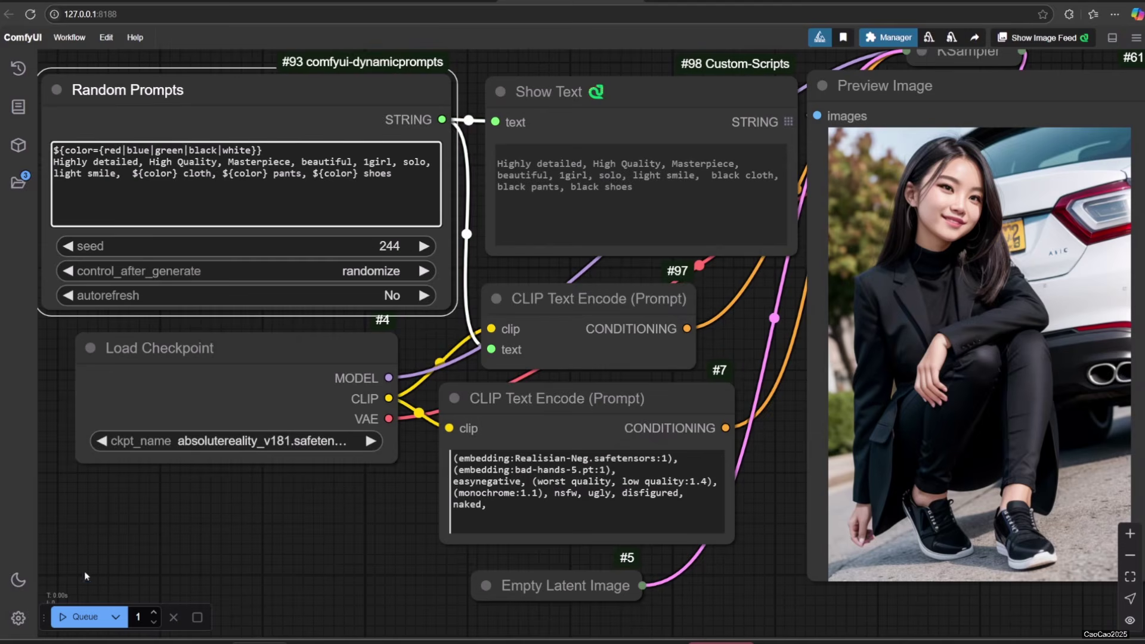
pyautogui.hotkey('ctrl', 'Return')
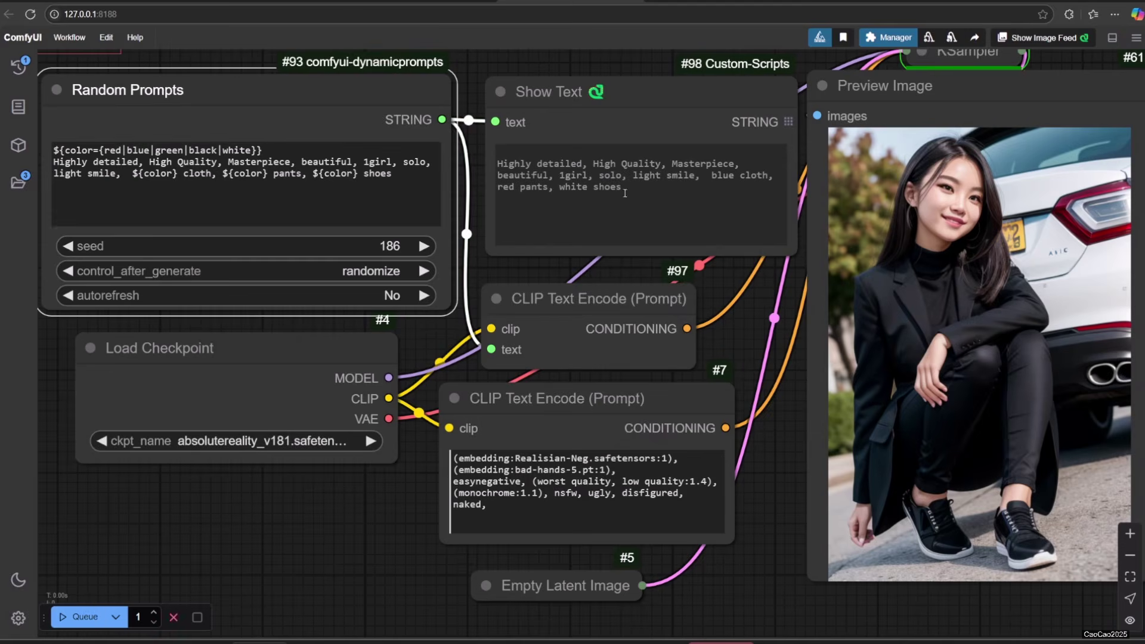
pyautogui.moveTo(775, 176); pyautogui.dragTo(820, 284)
# Step: Queue four more mixed-colour outfit runs, then select the Random Prompts node
pyautogui.hotkey('ctrl', 'Return')
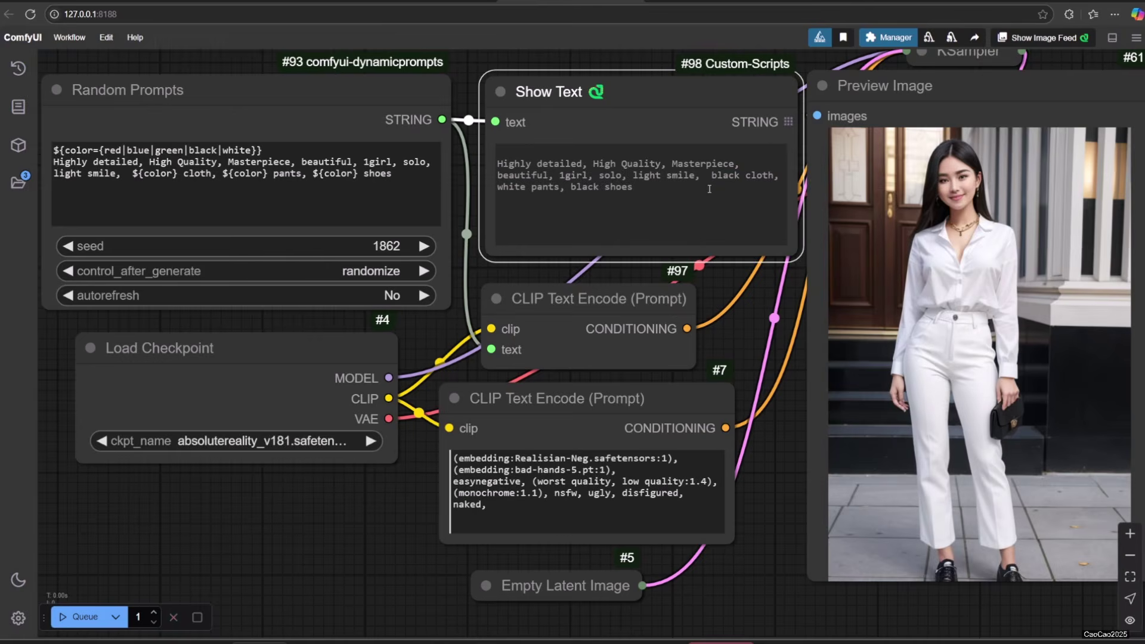
pyautogui.click(76, 616)
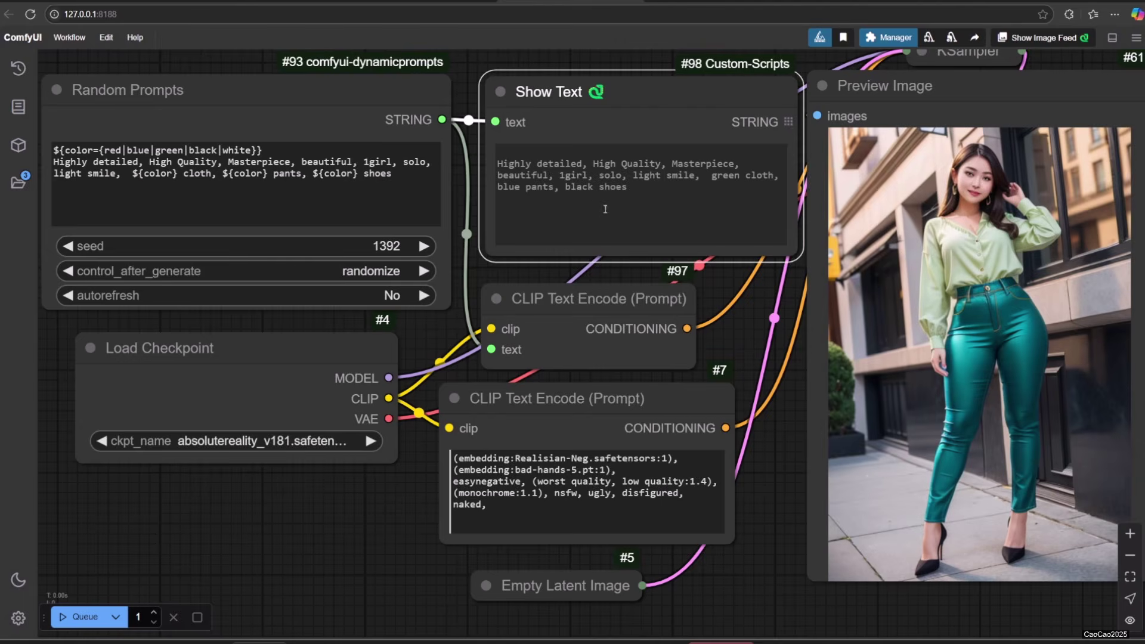
pyautogui.click(76, 617)
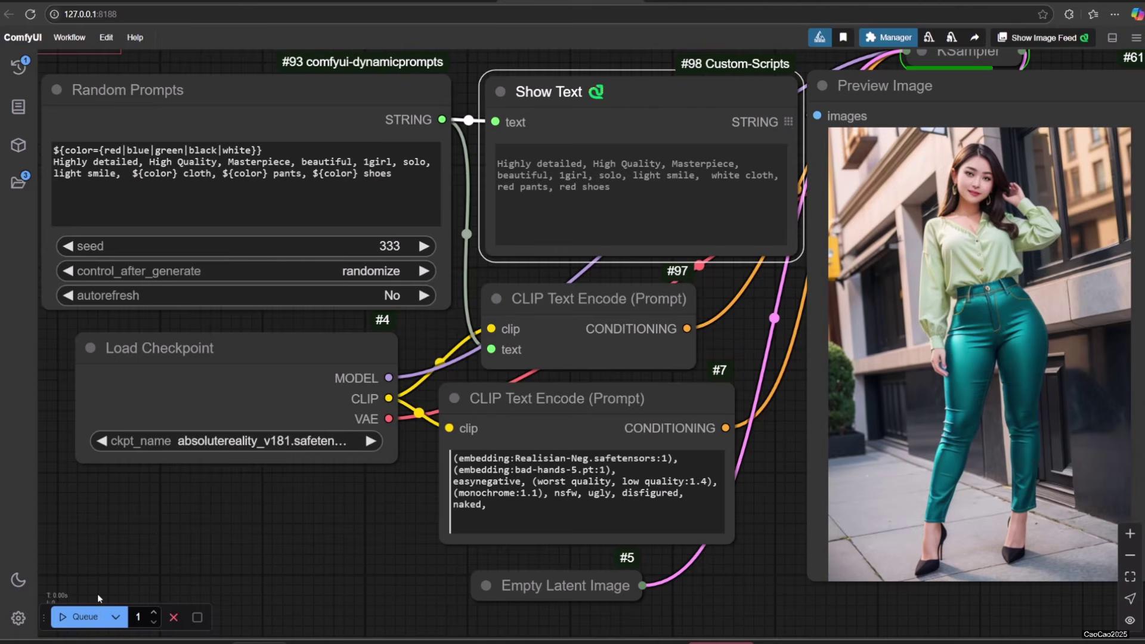
pyautogui.click(90, 618)
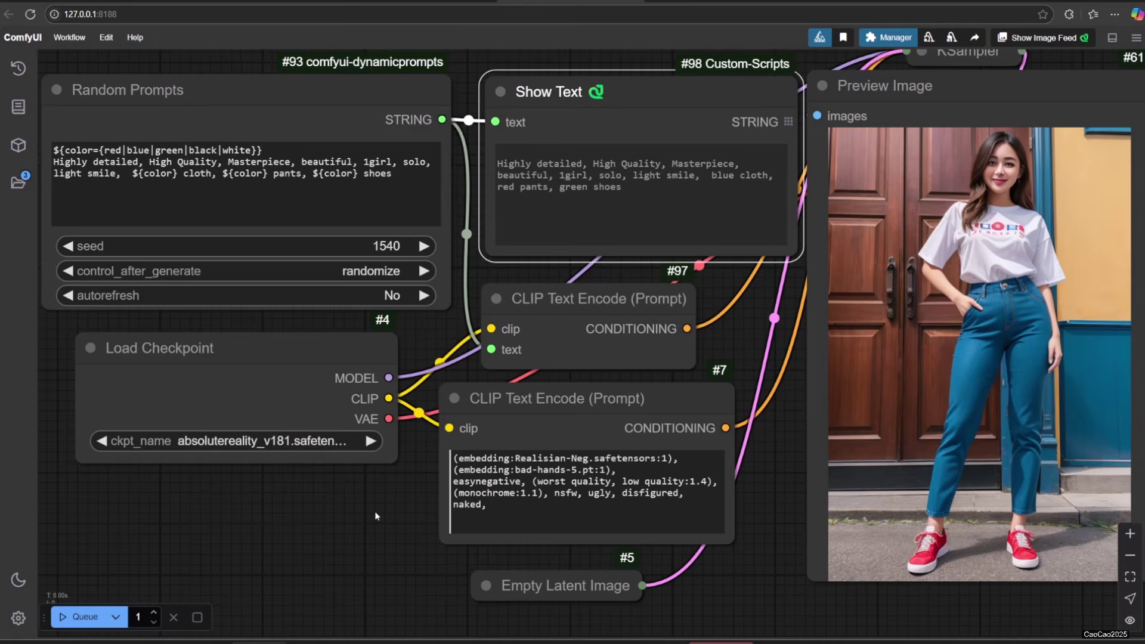
pyautogui.click(269, 524)
pyautogui.click(319, 99)
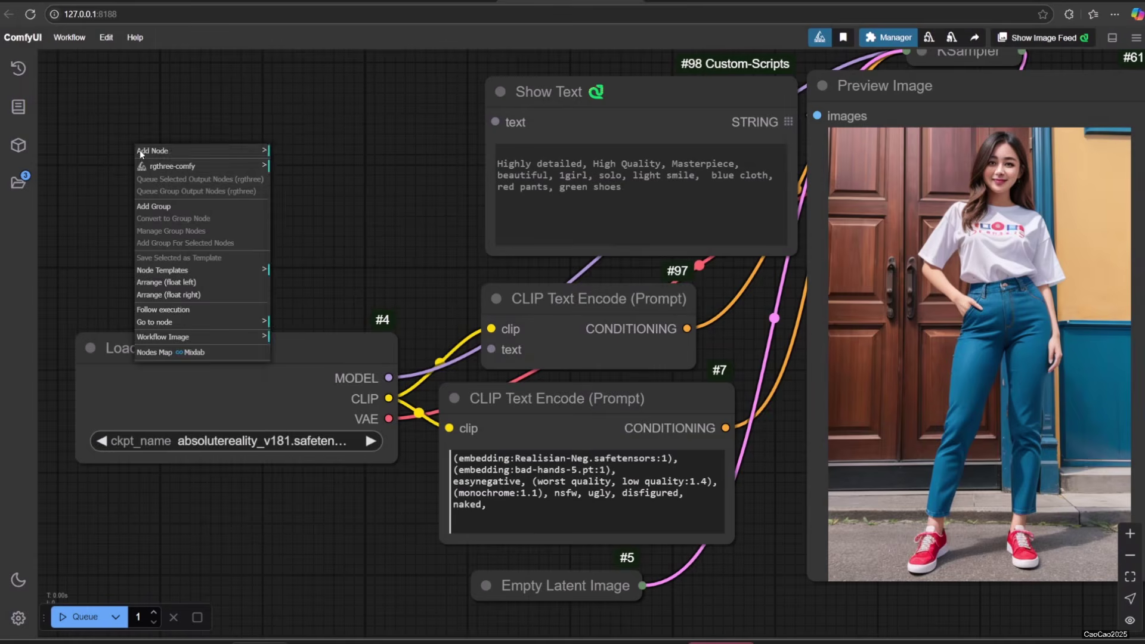
# Step: Add a Dynamic Prompts Combinatorial Prompts node and wire its STRING output into Show Text
pyautogui.click(154, 150)
pyautogui.click(351, 370)
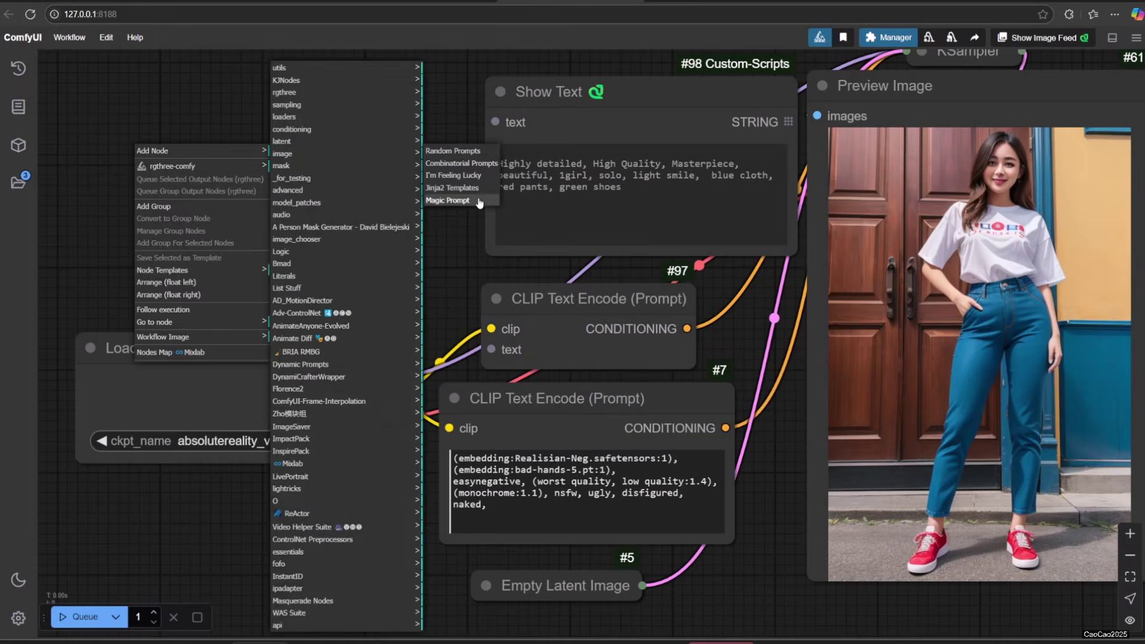
pyautogui.click(483, 165)
pyautogui.moveTo(454, 129); pyautogui.dragTo(491, 349)
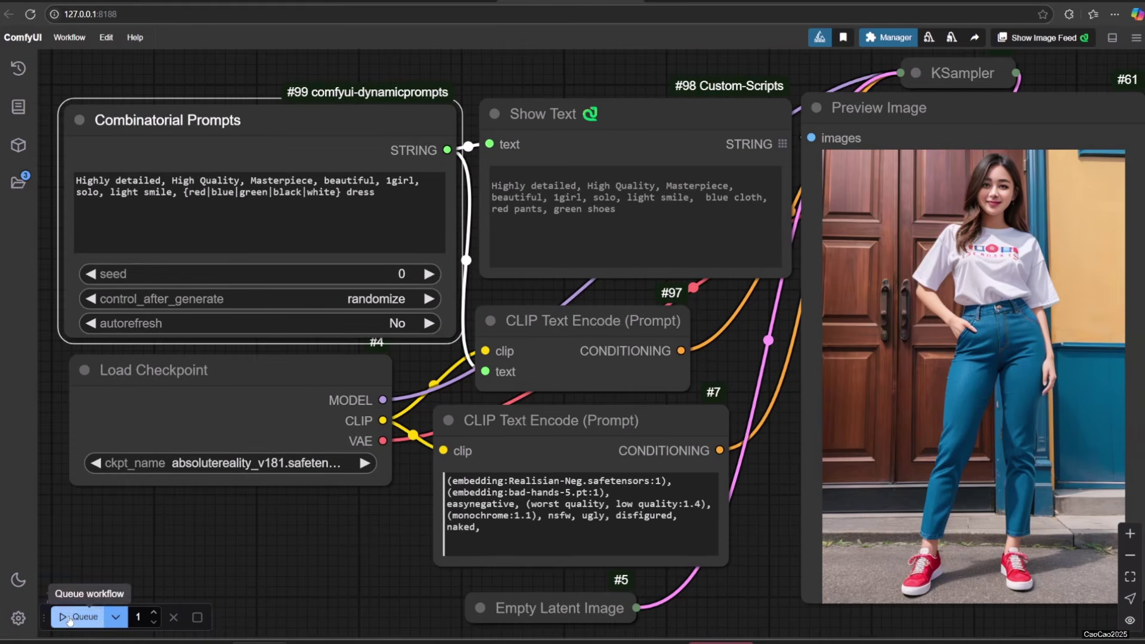
# Step: Queue the {red|blue|green|black|white} dress prompt, getting red then blue dress outputs
pyautogui.click(81, 617)
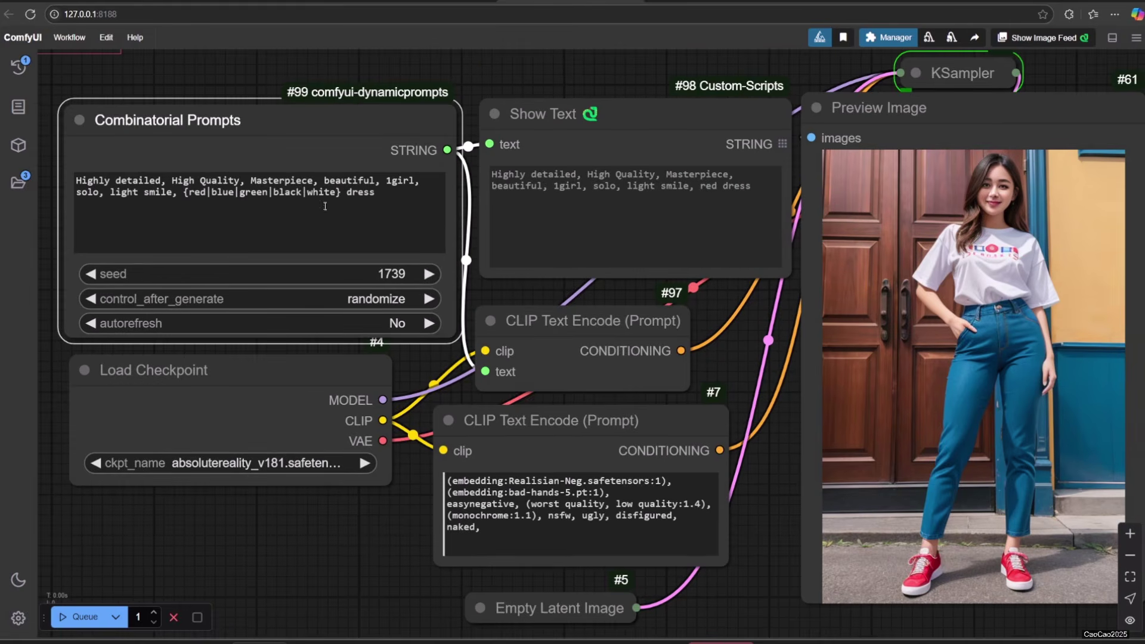
pyautogui.click(607, 211)
pyautogui.moveTo(714, 186); pyautogui.dragTo(750, 186)
pyautogui.doubleClick(197, 192)
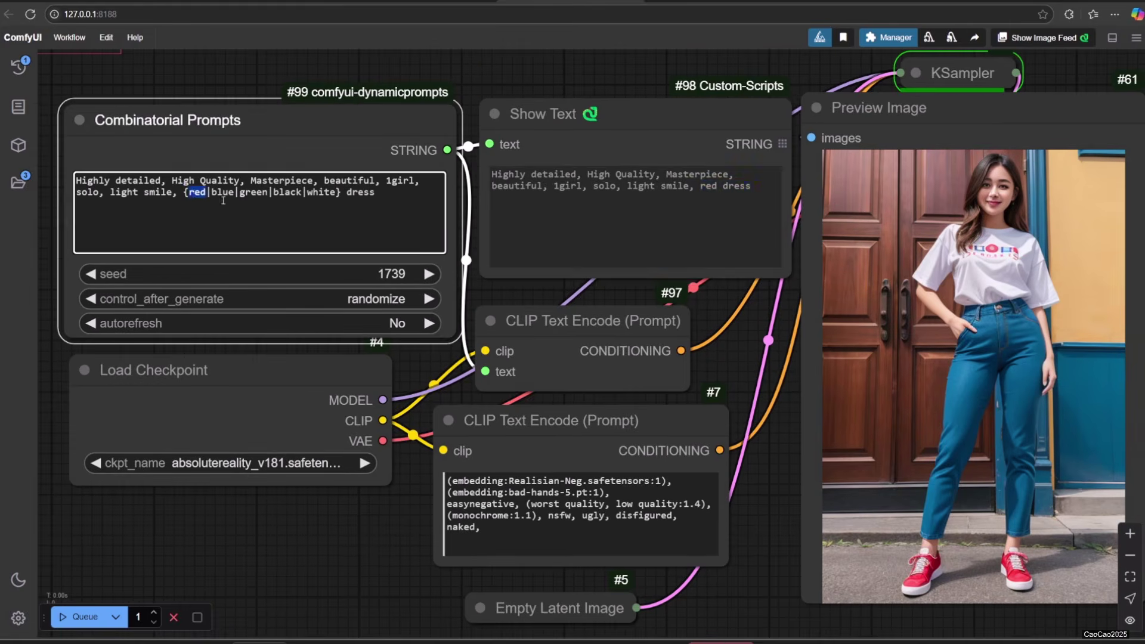
pyautogui.click(81, 617)
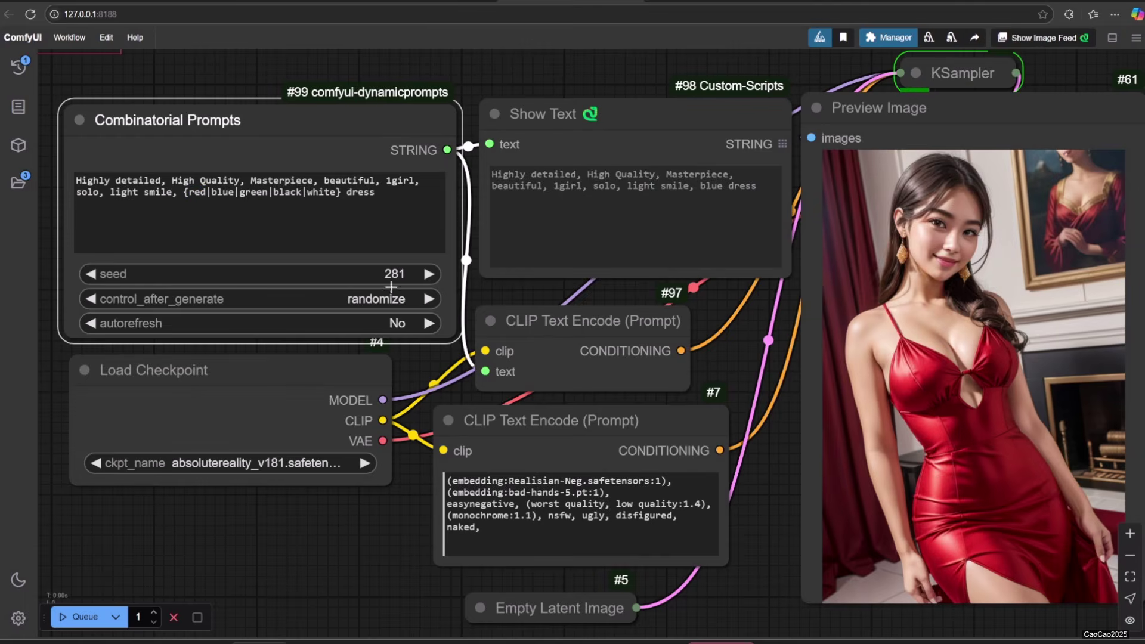
pyautogui.moveTo(714, 186); pyautogui.dragTo(756, 186)
pyautogui.doubleClick(222, 192)
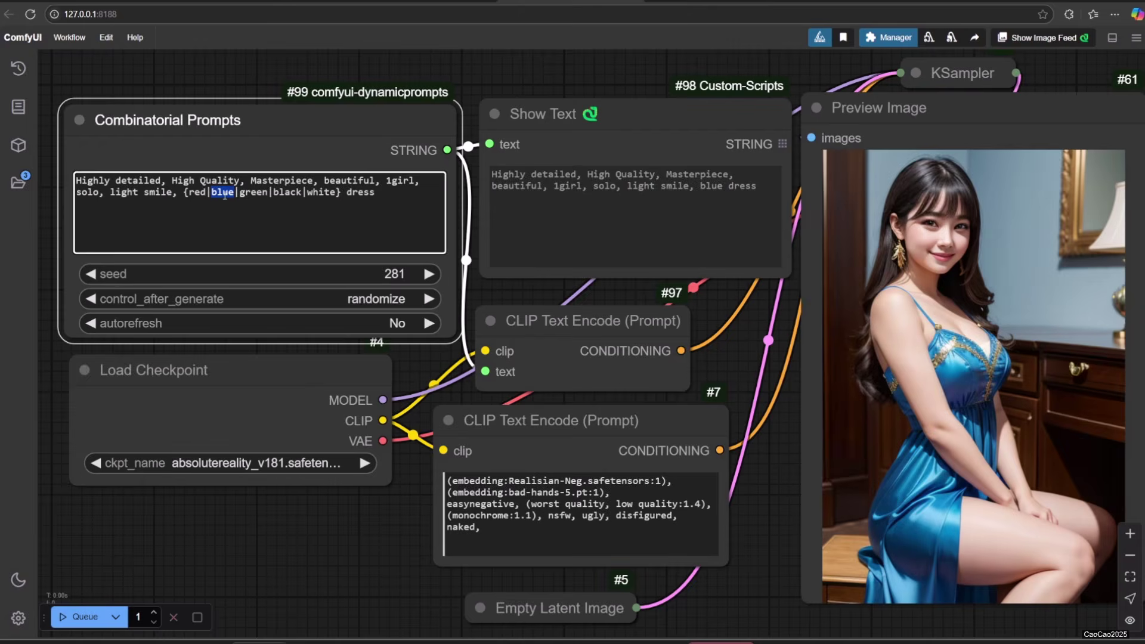
pyautogui.click(82, 615)
# Step: Queue further runs as the combination cycles to green and then black dresses
pyautogui.click(608, 211)
pyautogui.moveTo(700, 186); pyautogui.dragTo(728, 186)
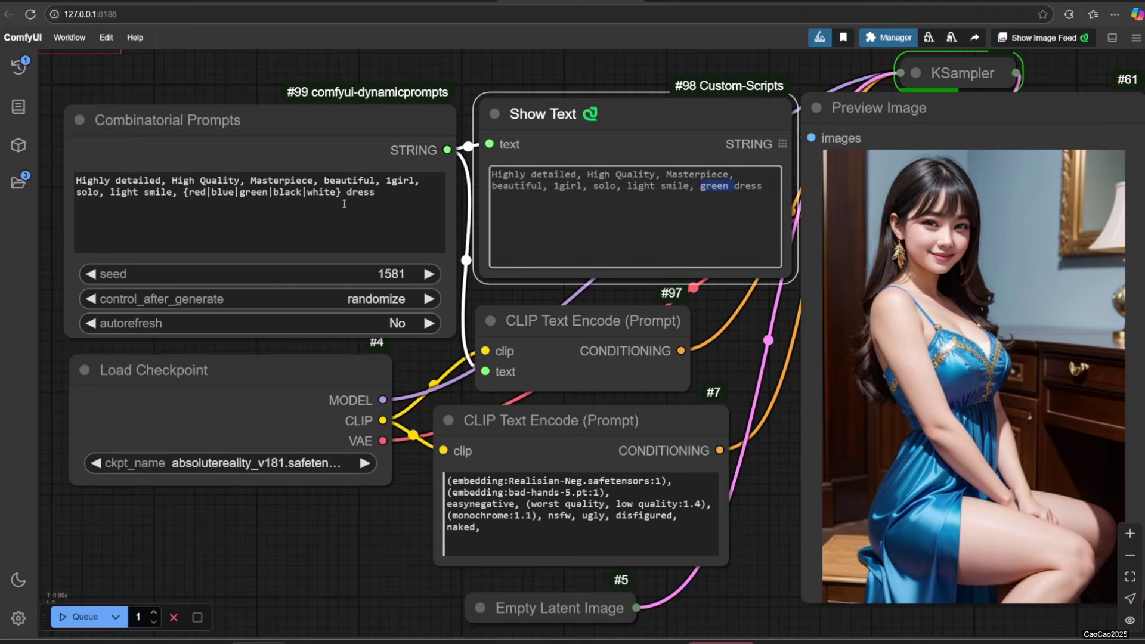
pyautogui.click(255, 192)
pyautogui.click(82, 617)
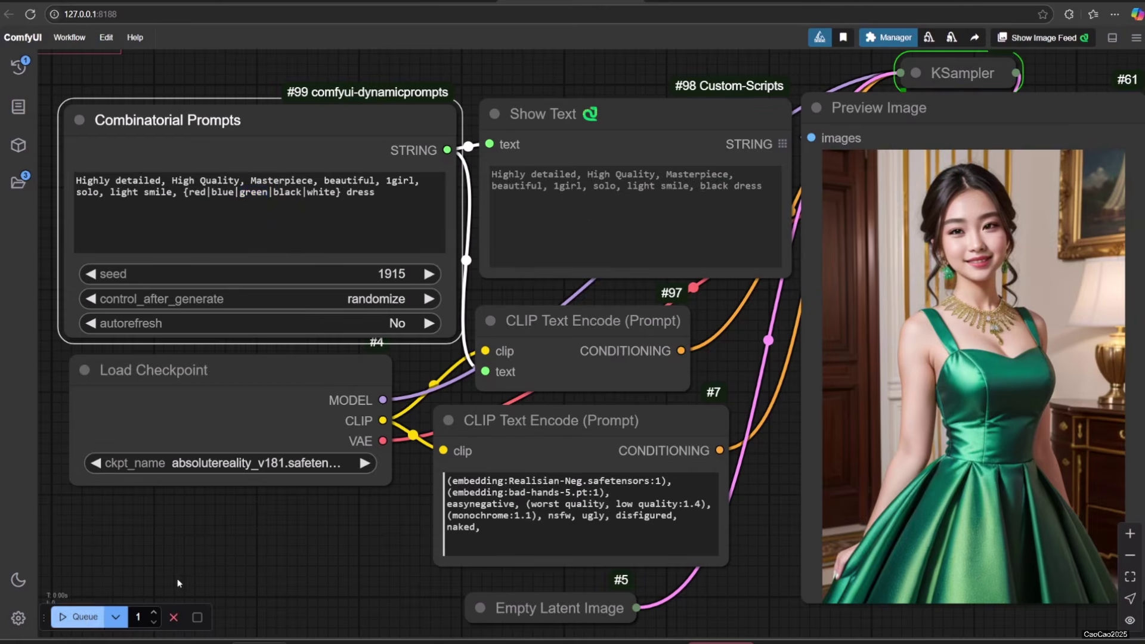
pyautogui.doubleClick(714, 187)
pyautogui.doubleClick(287, 192)
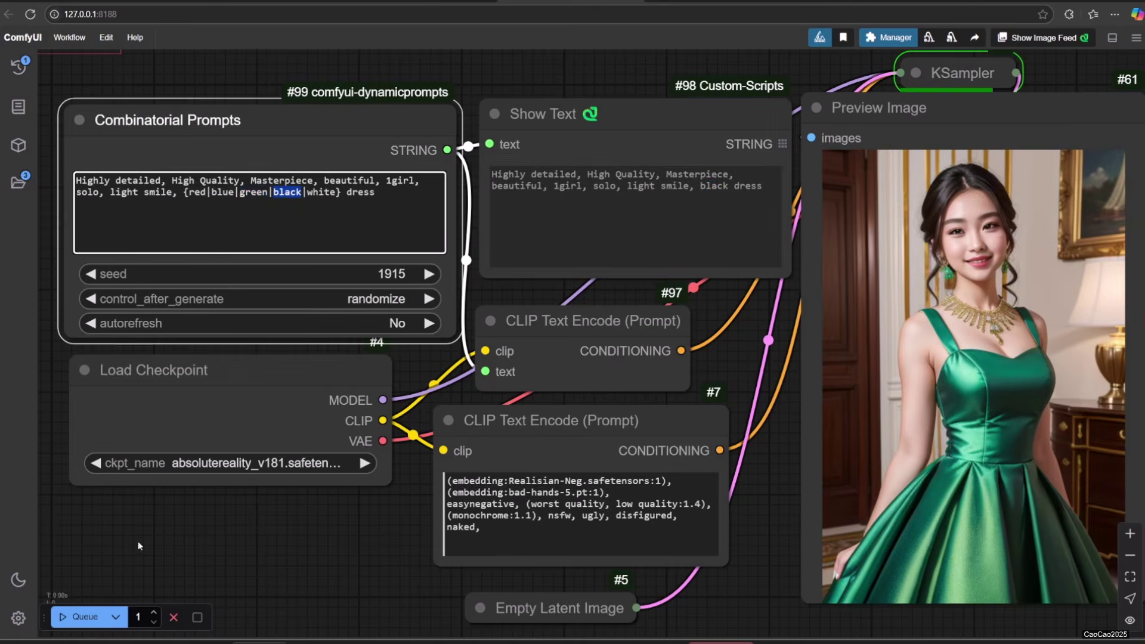
pyautogui.click(116, 616)
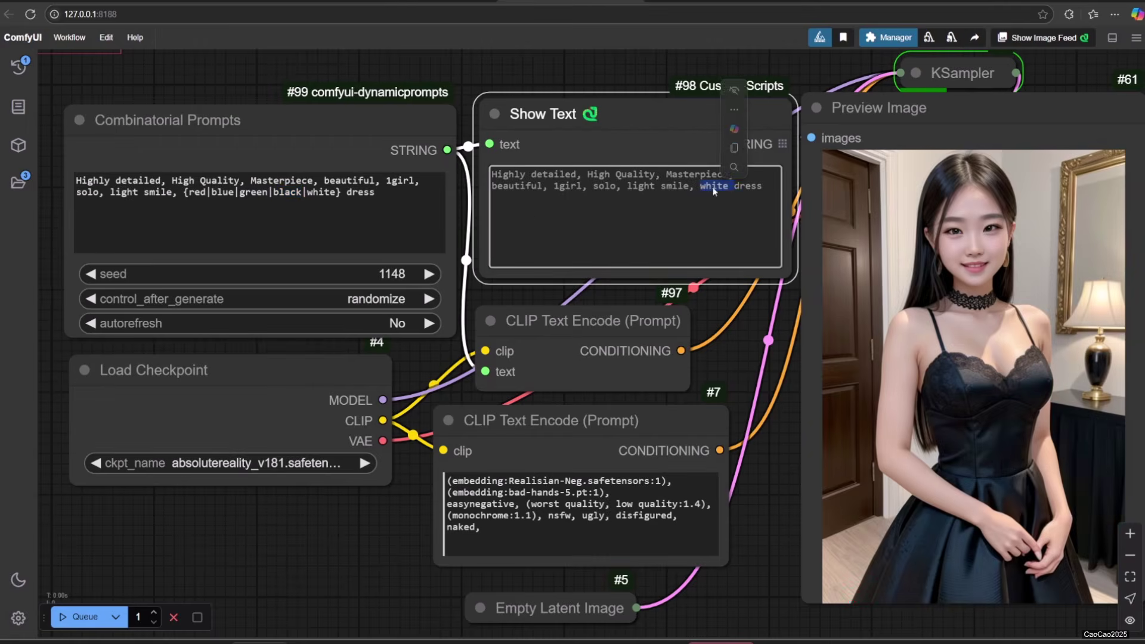
# Step: Queue again through white back to red, highlighting the whole colour options group
pyautogui.doubleClick(324, 192)
pyautogui.click(81, 617)
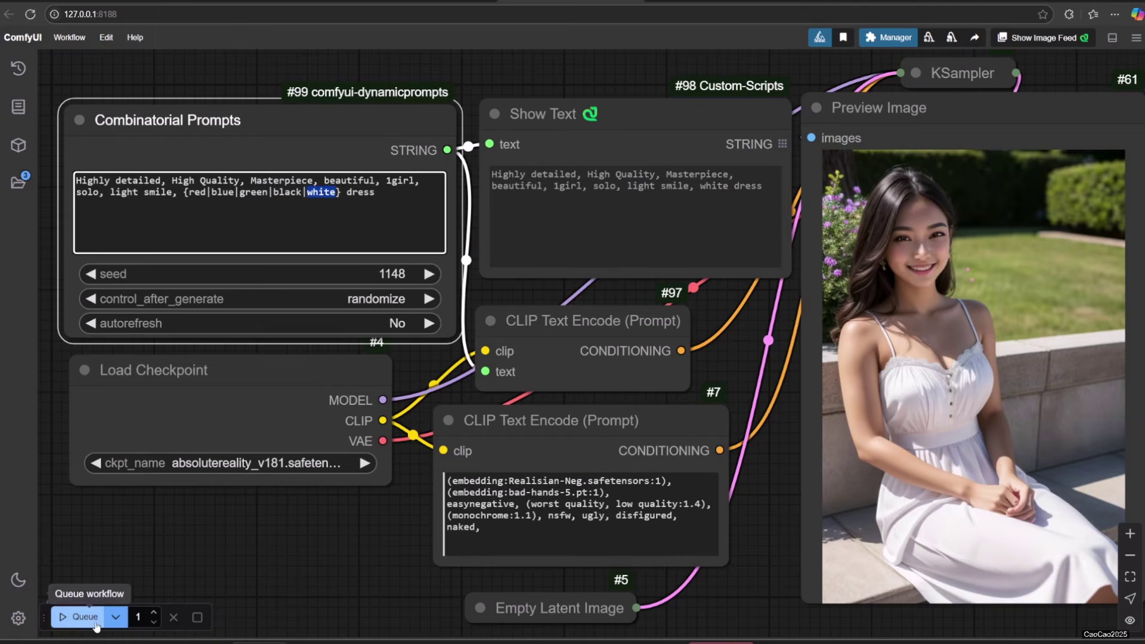
pyautogui.doubleClick(710, 186)
pyautogui.click(207, 192)
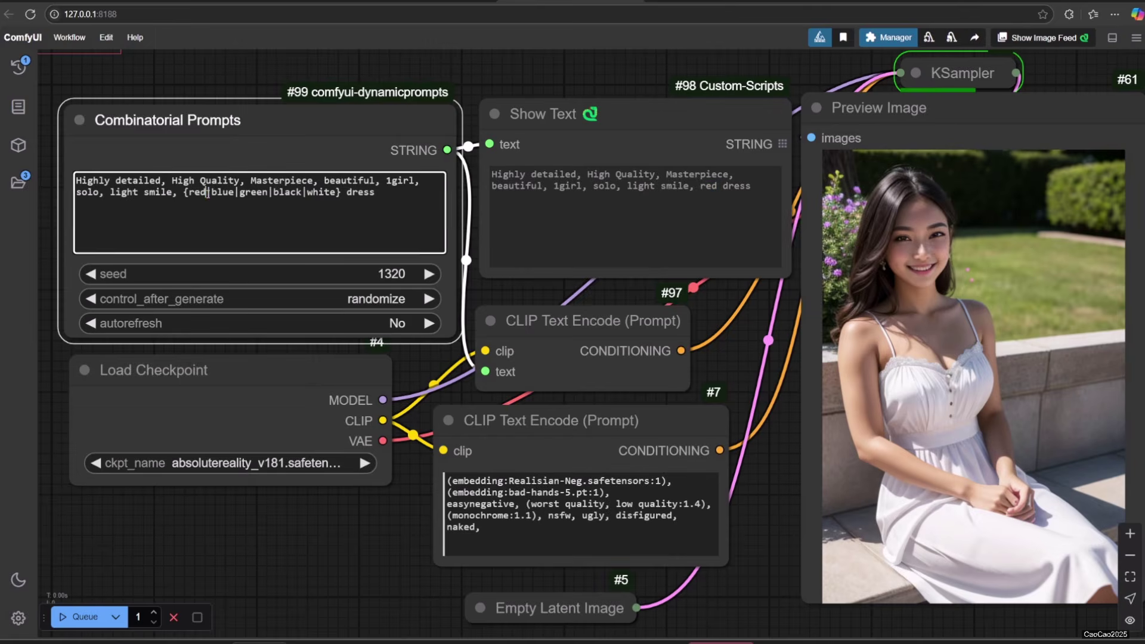
pyautogui.doubleClick(198, 192)
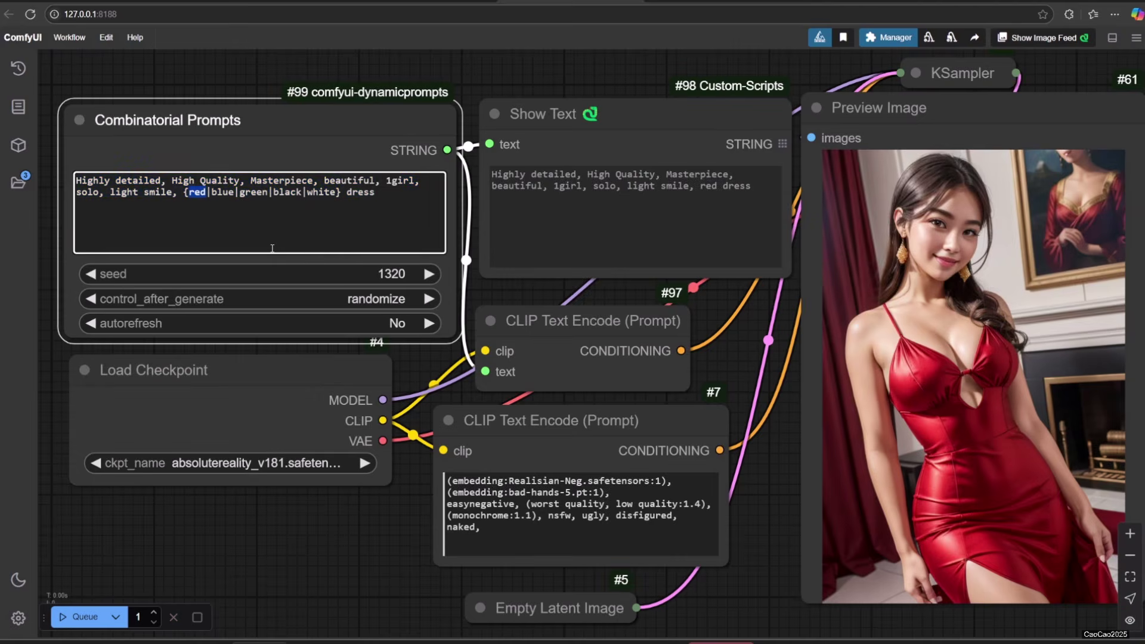
pyautogui.moveTo(184, 192); pyautogui.dragTo(339, 192)
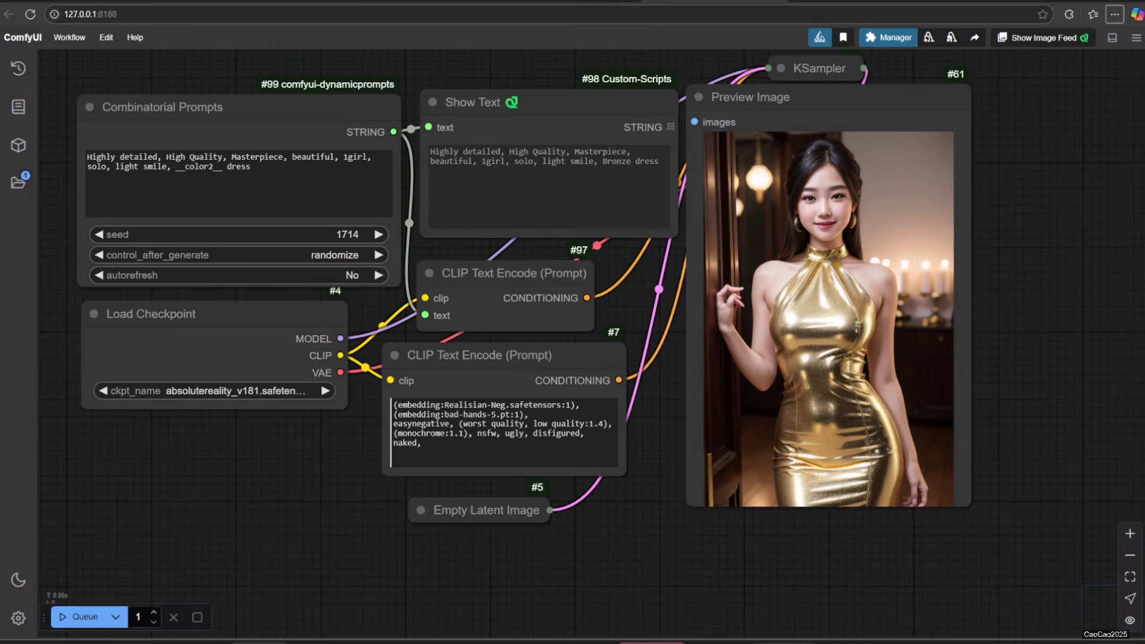
# Step: Append 1 to the Bronze and Gold lines of color2.txt, queueing ComfyUI generations between edits
pyautogui.hotkey('alt', 'Tab')
pyautogui.click(240, 175)
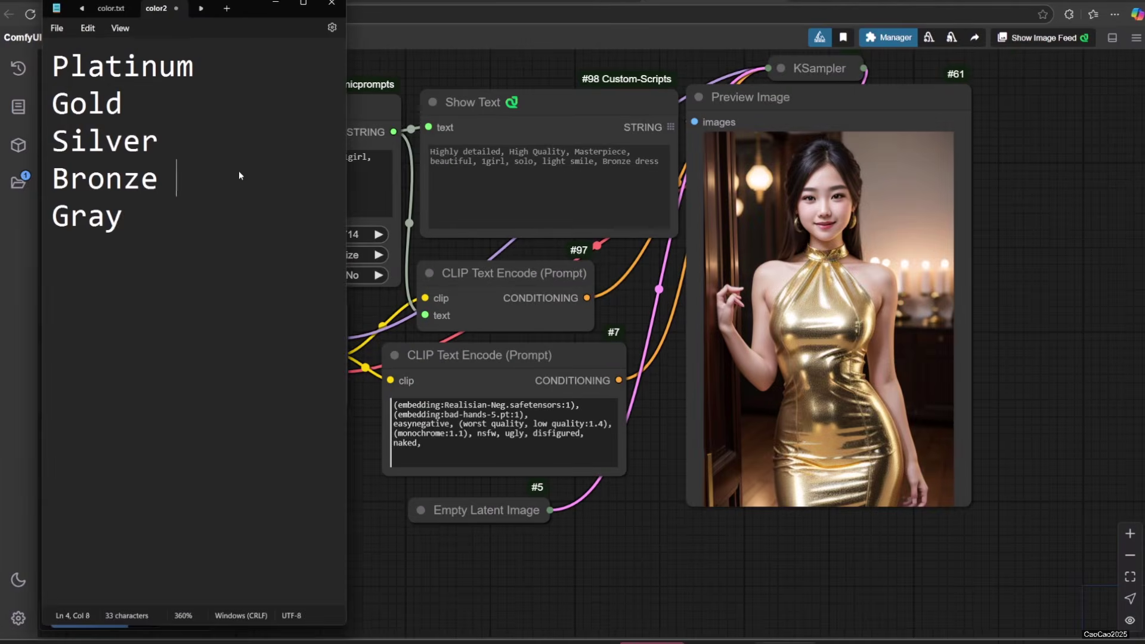
pyautogui.write('1')
pyautogui.hotkey('alt', 'Tab')
pyautogui.hotkey('ctrl', 'Return')
pyautogui.hotkey('alt', 'Tab')
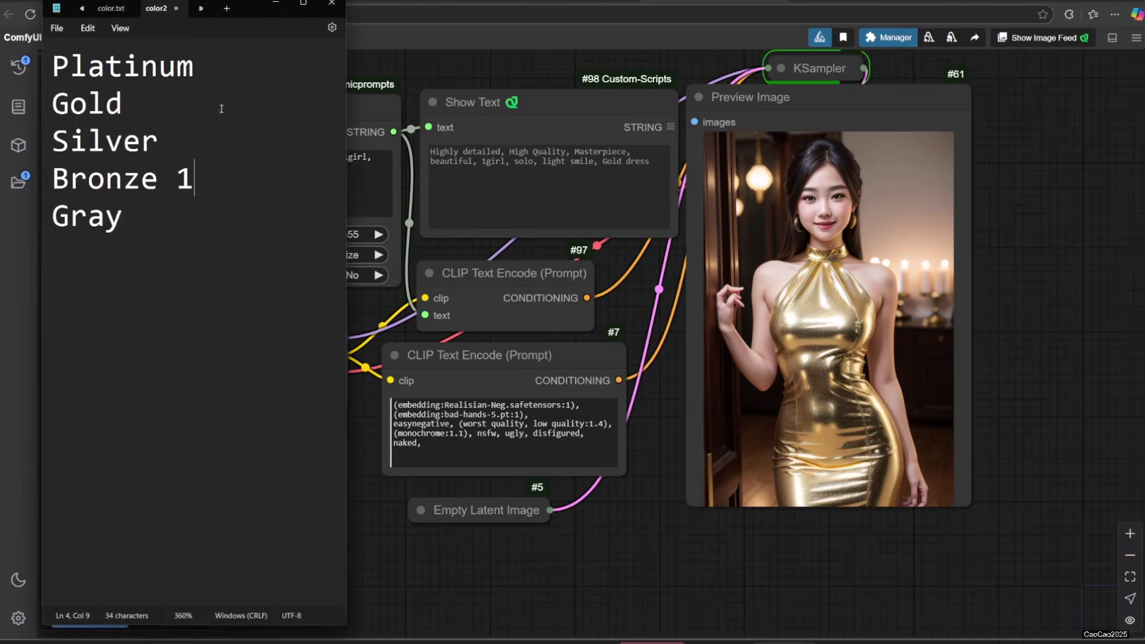
pyautogui.click(221, 108)
pyautogui.write('1')
pyautogui.hotkey('alt', 'Tab')
pyautogui.click(83, 616)
pyautogui.hotkey('alt', 'Tab')
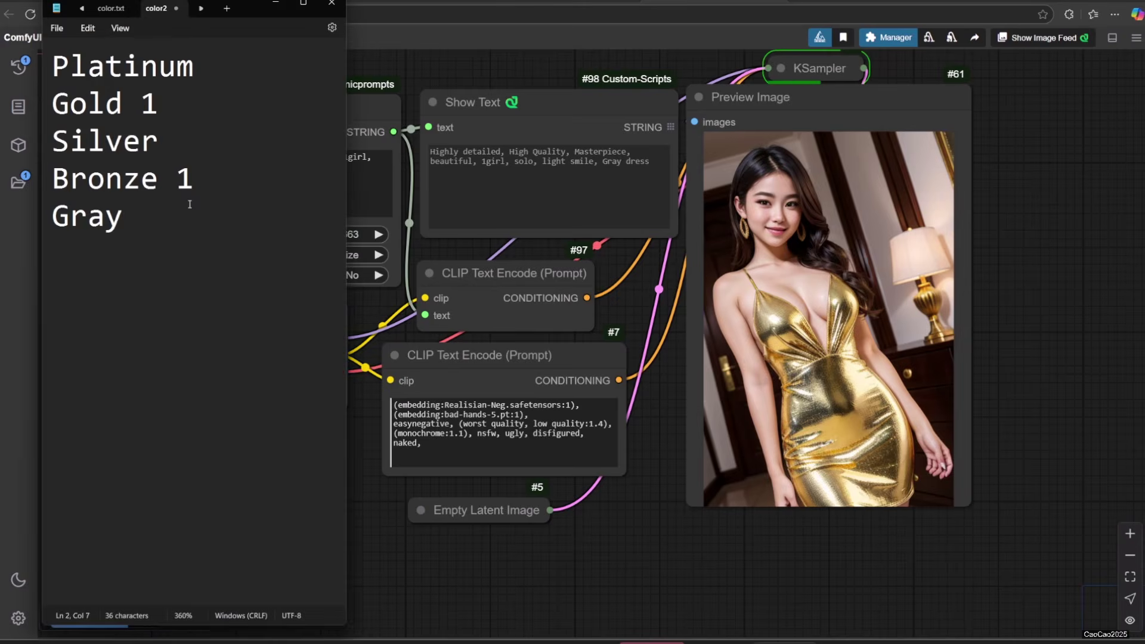
pyautogui.hotkey('alt', 'Tab')
pyautogui.click(83, 616)
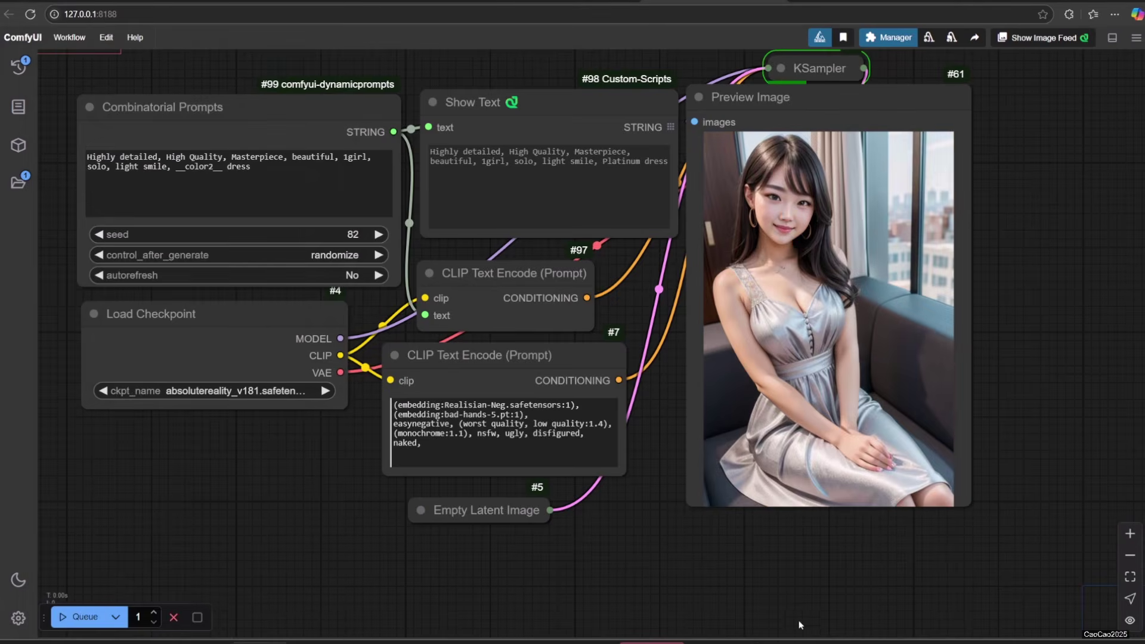
pyautogui.hotkey('alt', 'Tab')
pyautogui.hotkey('alt', 'Tab')
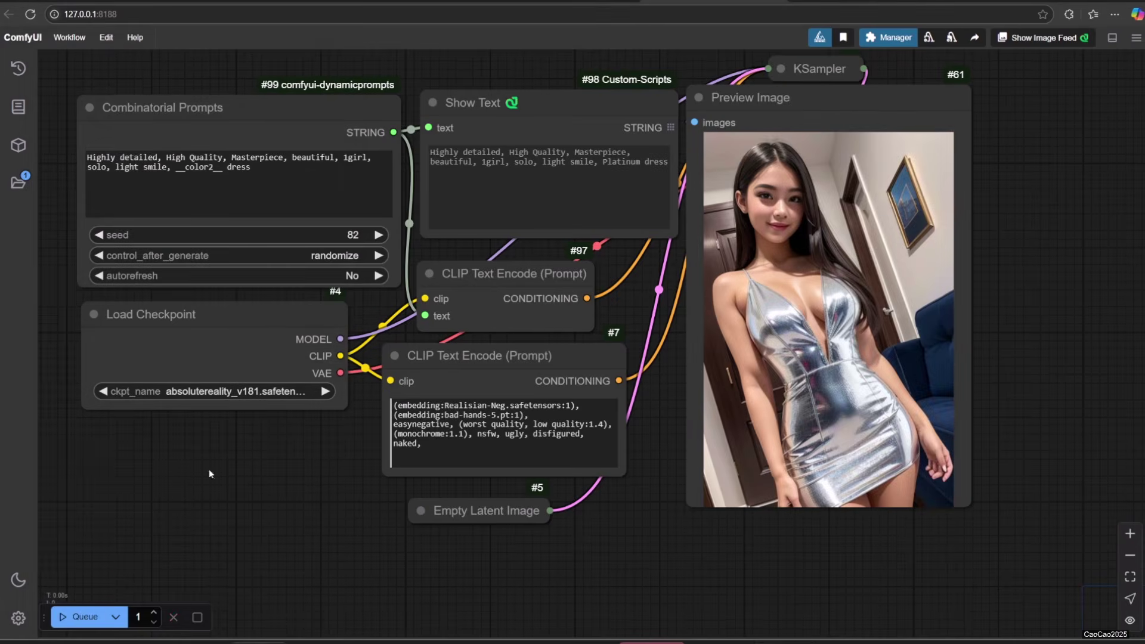
pyautogui.hotkey('ctrl', 'Return')
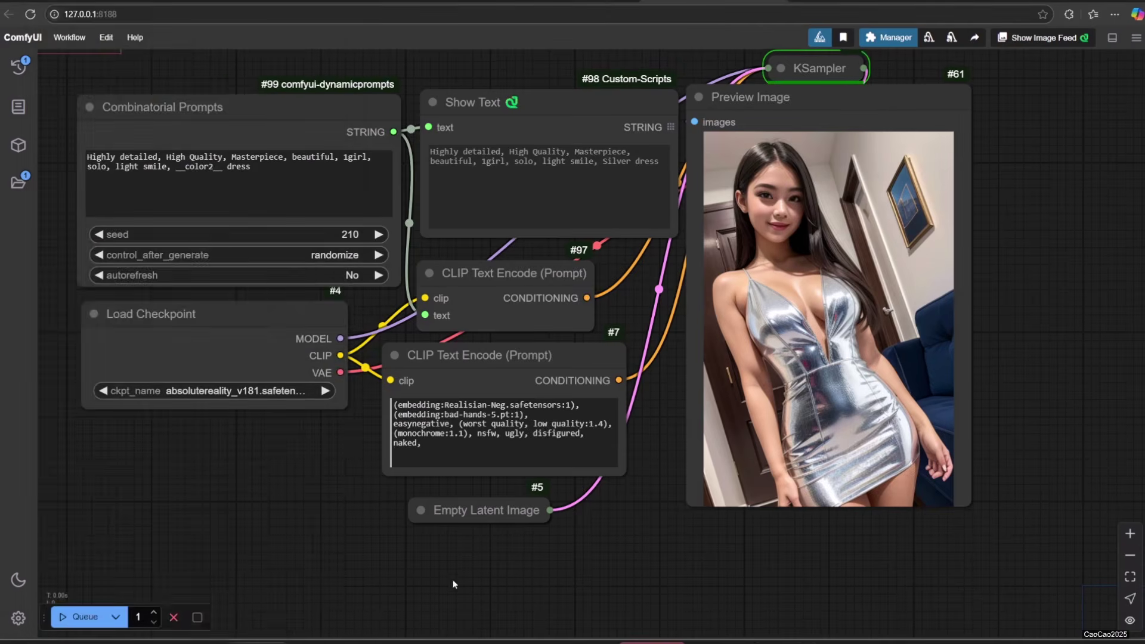
# Step: Add another 1 to the Bronze, Gold and Gray lines, queueing a generation after each
pyautogui.hotkey('alt', 'Tab')
pyautogui.press('Down')
pyautogui.write('1')
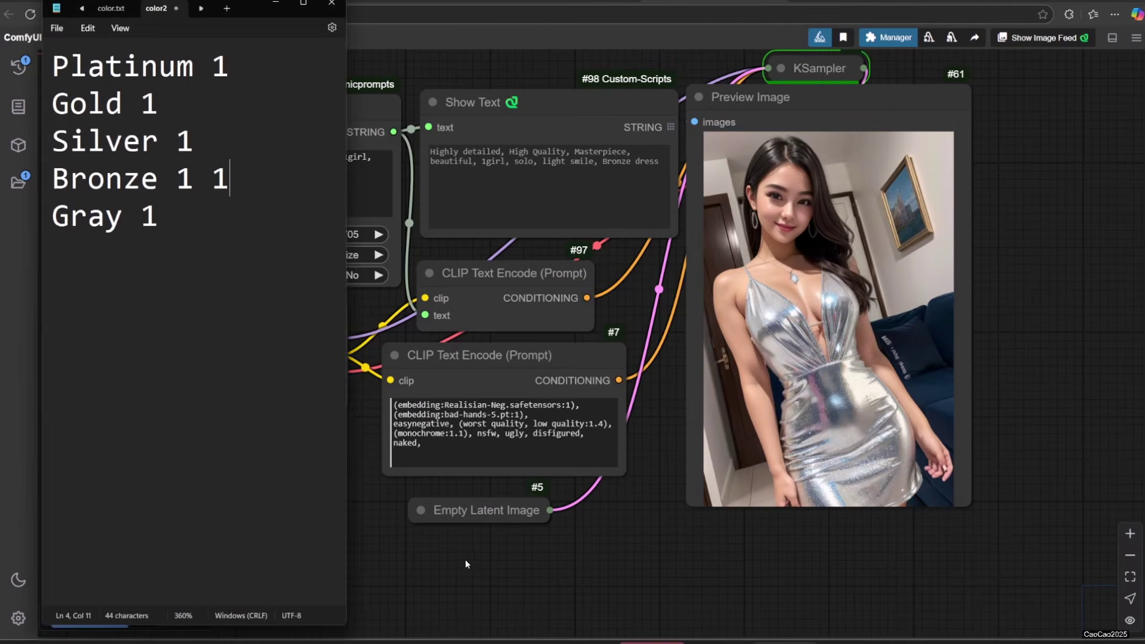
pyautogui.hotkey('alt', 'Tab')
pyautogui.hotkey('ctrl', 'Return')
pyautogui.hotkey('alt', 'Tab')
pyautogui.click(237, 101)
pyautogui.write('1')
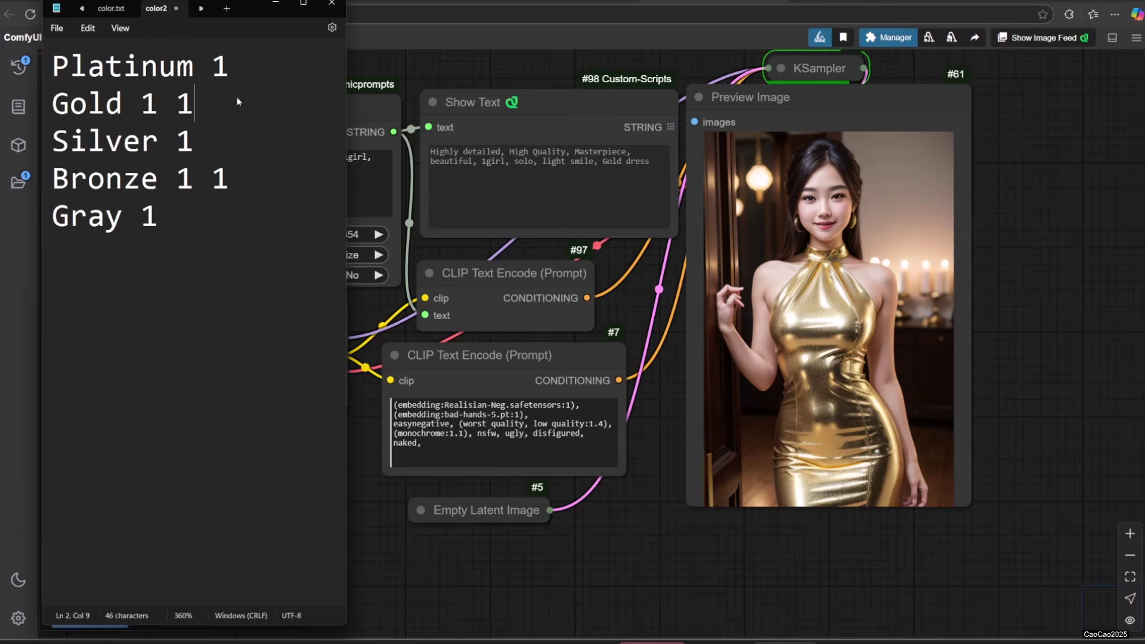
pyautogui.hotkey('alt', 'Tab')
pyautogui.hotkey('ctrl', 'Return')
pyautogui.hotkey('alt', 'Tab')
pyautogui.press('Down')
pyautogui.press('Down')
pyautogui.press('Down')
pyautogui.write('1')
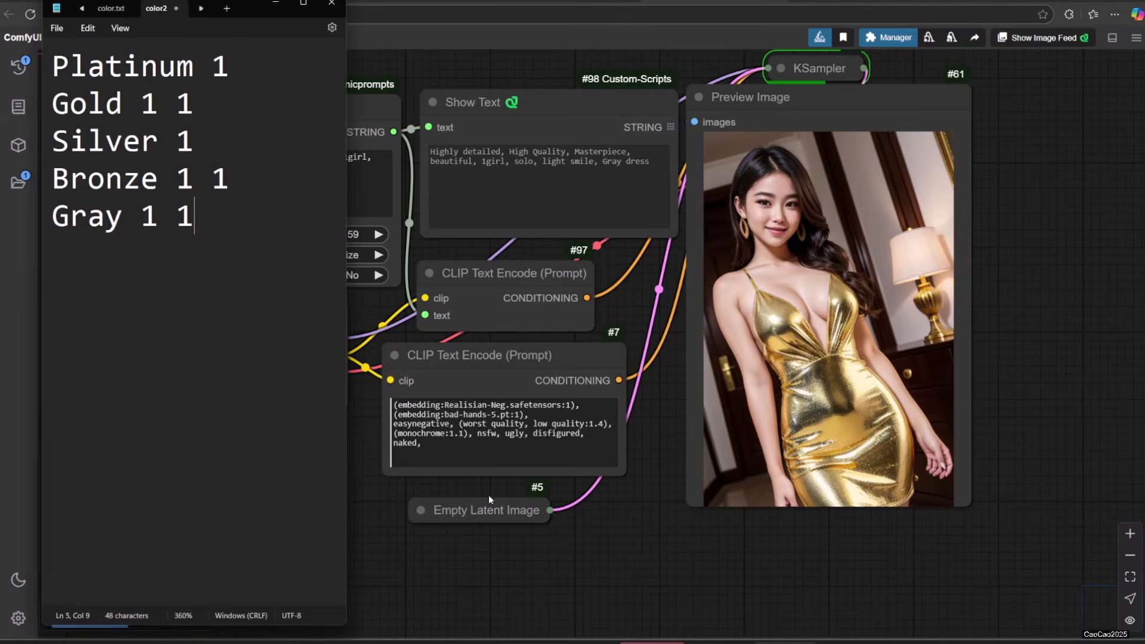
pyautogui.hotkey('alt', 'Tab')
pyautogui.hotkey('ctrl', 'Return')
# Step: Add a 1 to the Platinum and Silver lines, queueing a generation in between
pyautogui.hotkey('alt', 'Tab')
pyautogui.hotkey('ctrl', 'Home')
pyautogui.press('End')
pyautogui.write('1')
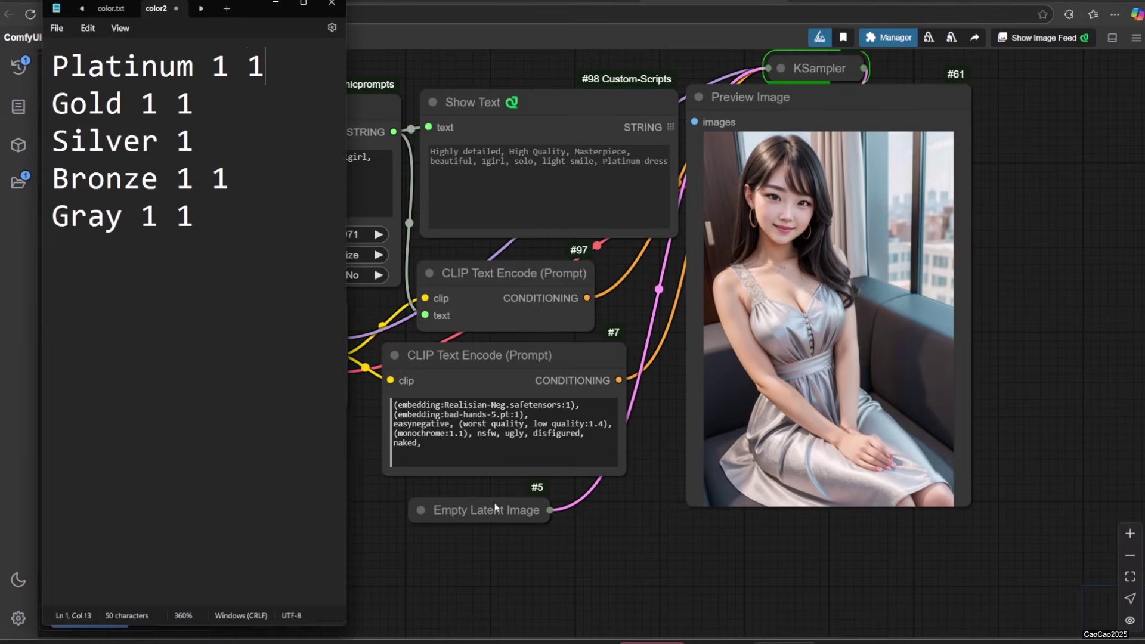
pyautogui.hotkey('alt', 'Tab')
pyautogui.hotkey('ctrl', 'Return')
pyautogui.hotkey('alt', 'Tab')
pyautogui.press('Down')
pyautogui.press('Down')
pyautogui.write('1')
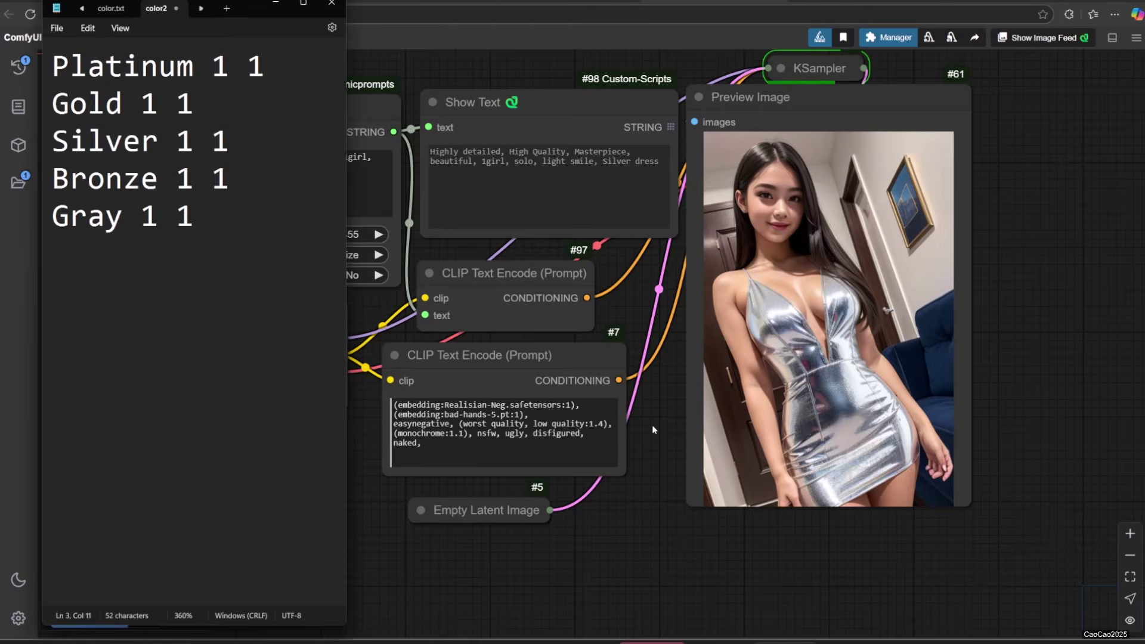
pyautogui.hotkey('alt', 'Tab')
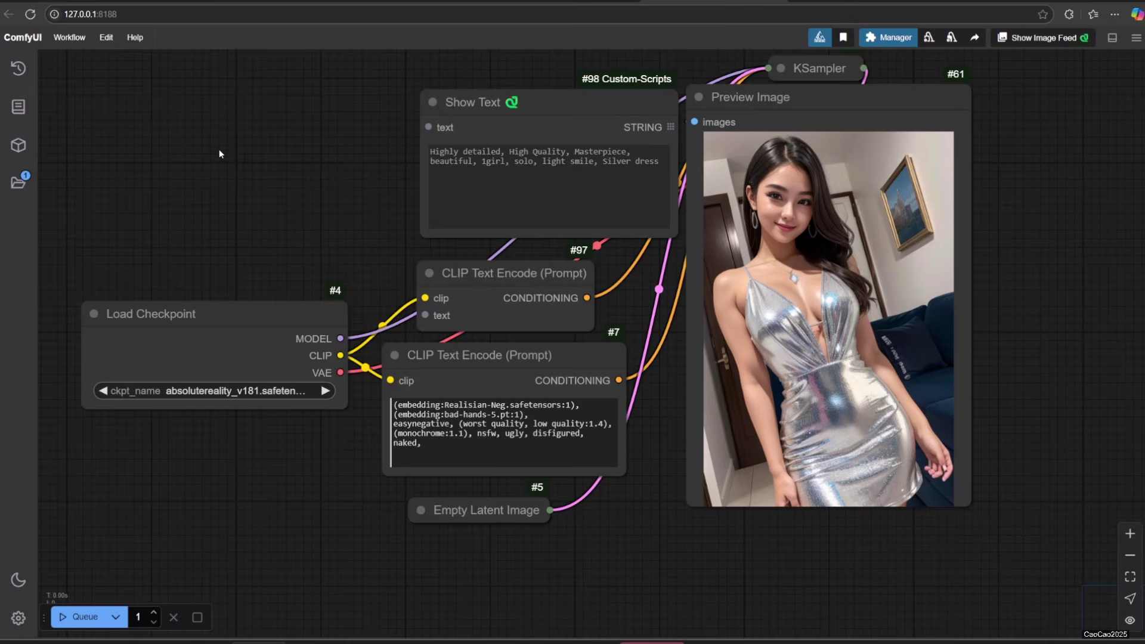
# Step: Bring up the canvas Add Node menu to place an I'm Feeling Lucky node
pyautogui.rightClick(220, 149)
pyautogui.click(256, 150)
# Step: Add the I'm Feeling Lucky node and queue three generations from its 'beautiful girl' prompt
pyautogui.click(383, 148)
pyautogui.click(537, 172)
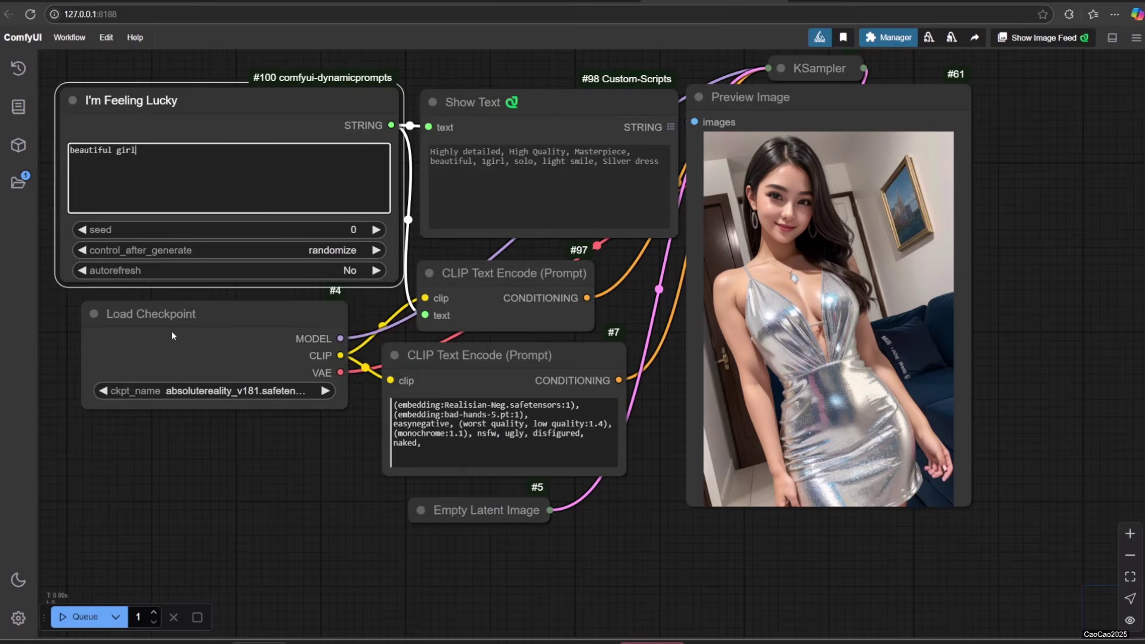
pyautogui.hotkey('ctrl', 'Return')
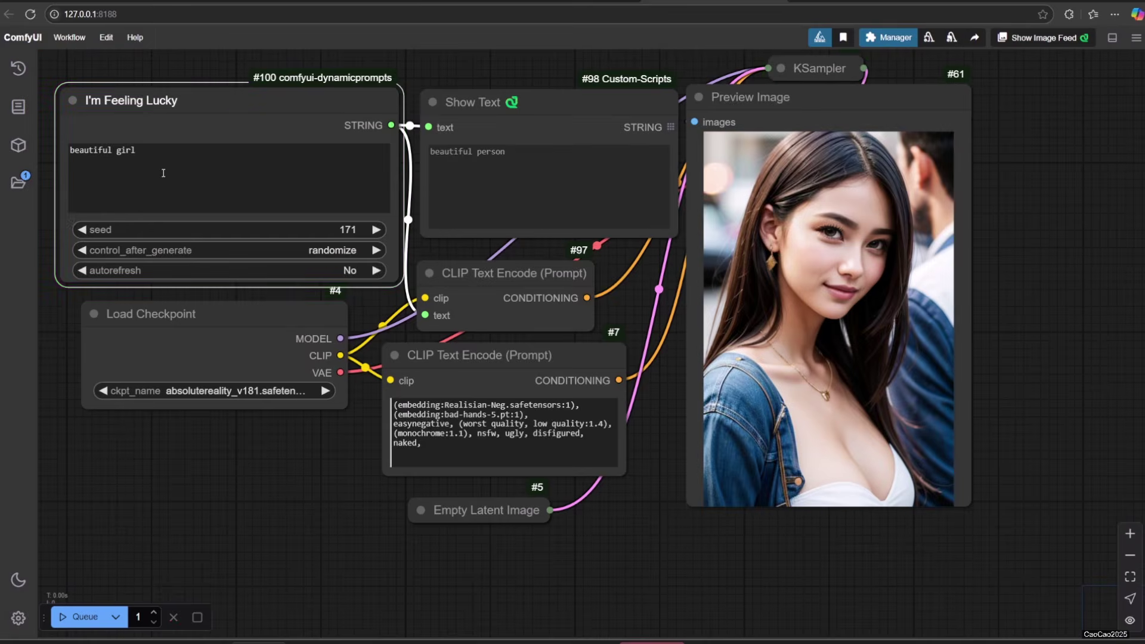
pyautogui.hotkey('ctrl', 'Return')
pyautogui.hotkey('ctrl', 'Return')
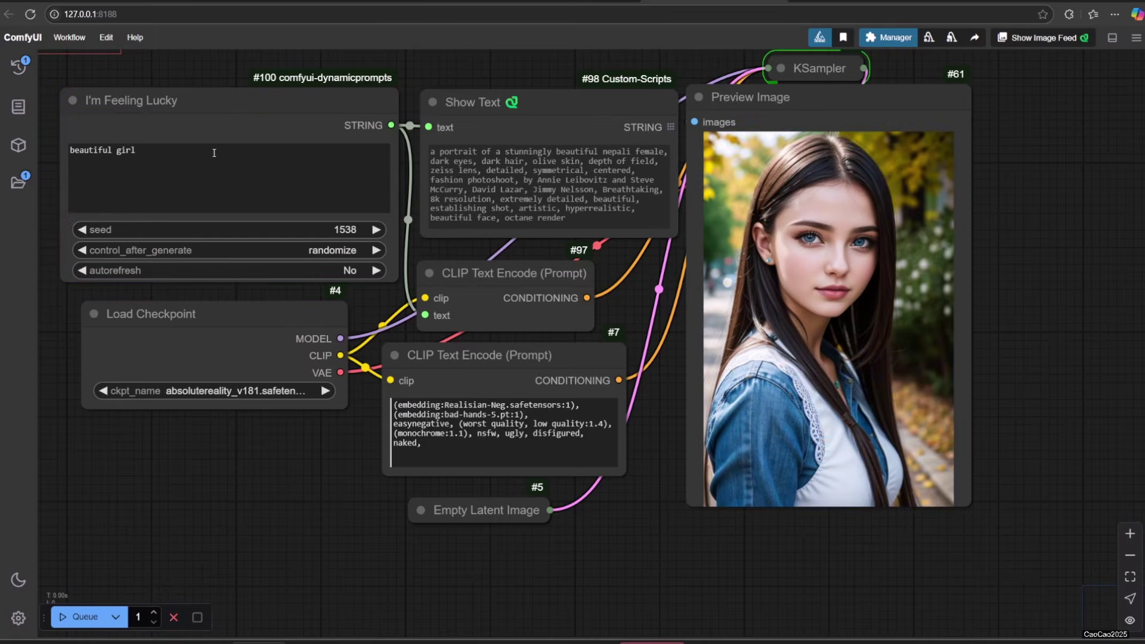
pyautogui.click(63, 618)
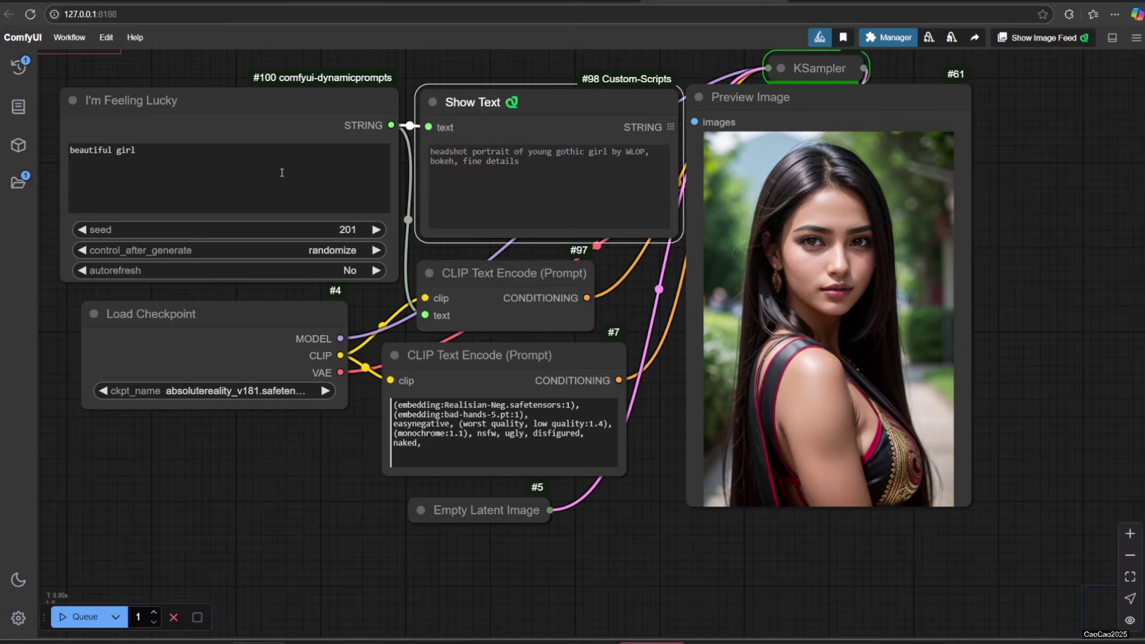
# Step: Change the prompt to 'Chie Satonaka', then 'Chie Satonaka from persona 4', generating each
pyautogui.tripleClick(174, 160)
pyautogui.write('Chie Satonaka')
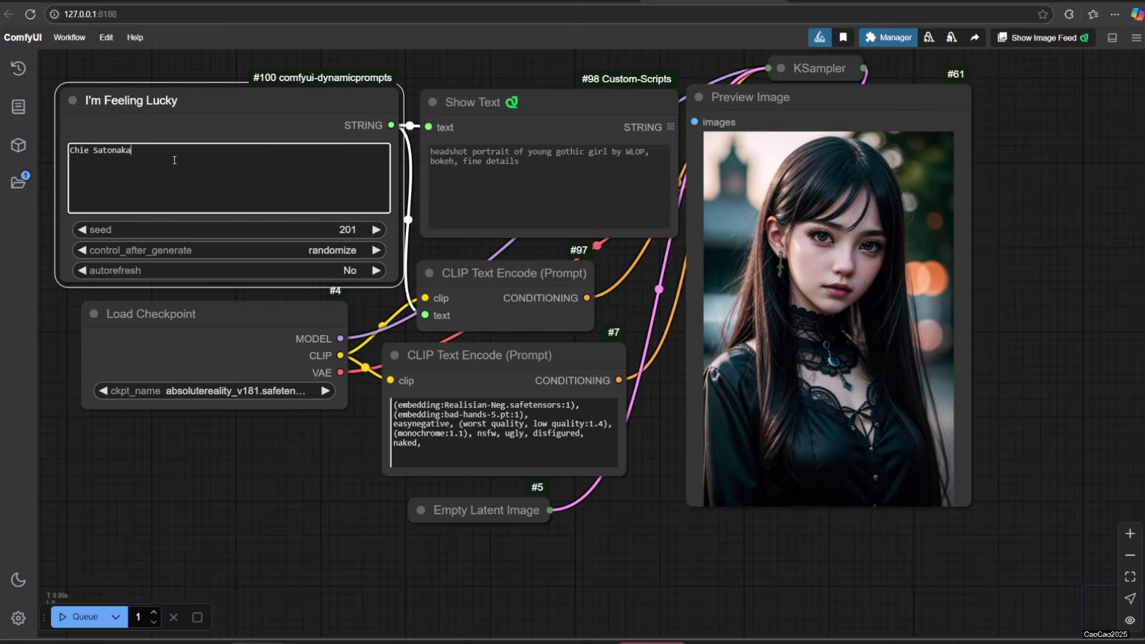
pyautogui.click(63, 616)
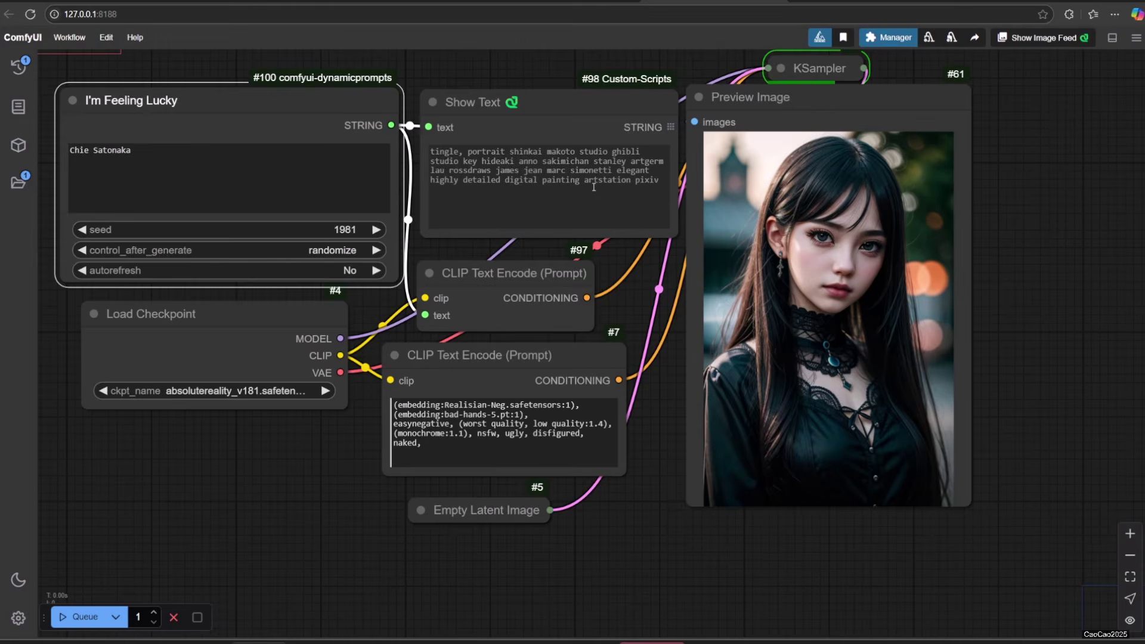
pyautogui.hotkey('ctrl', 'Return')
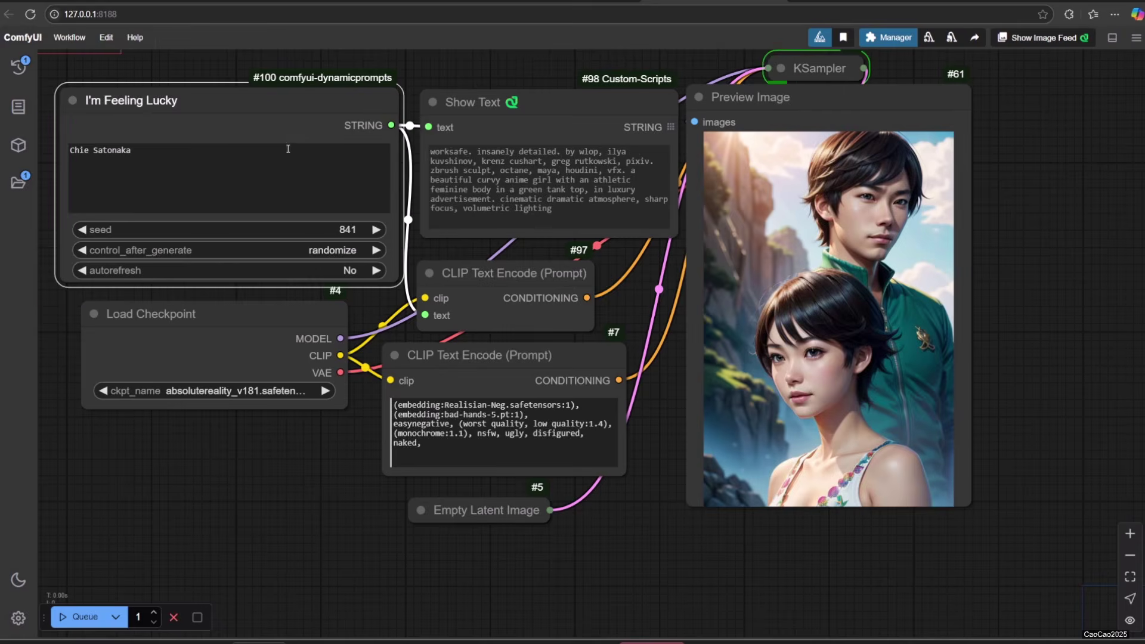
pyautogui.click(288, 148)
pyautogui.write('from persona 4')
pyautogui.hotkey('ctrl', 'Return')
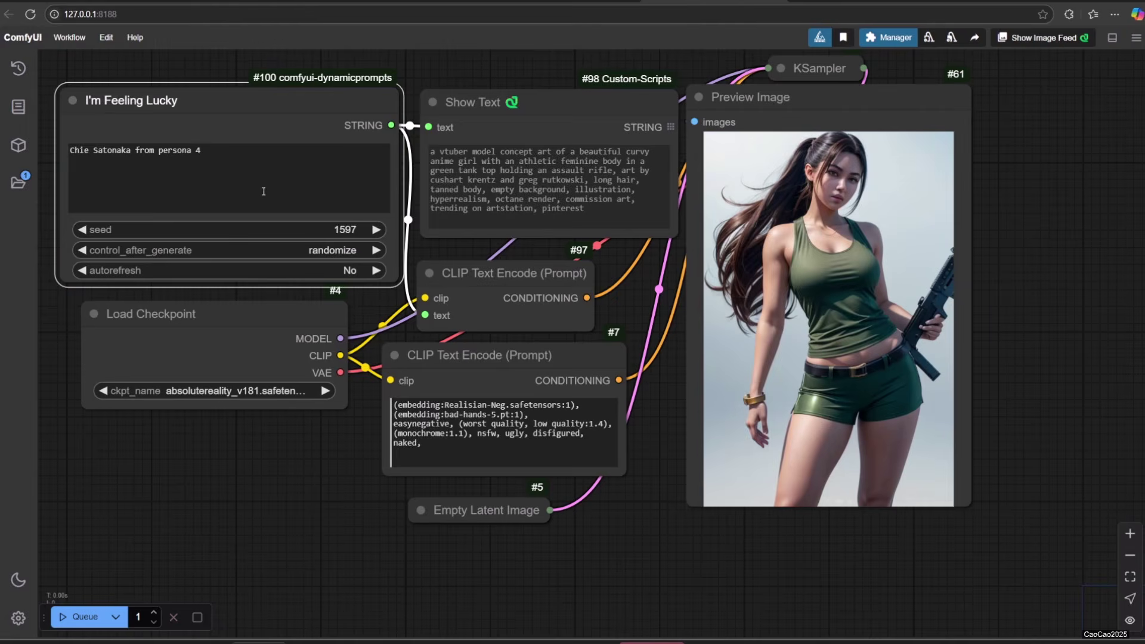
# Step: Generate images with the prompts 'random girl' and then 'pretty girl'
pyautogui.moveTo(203, 150); pyautogui.dragTo(70, 156)
pyautogui.write('random girl')
pyautogui.hotkey('ctrl', 'Return')
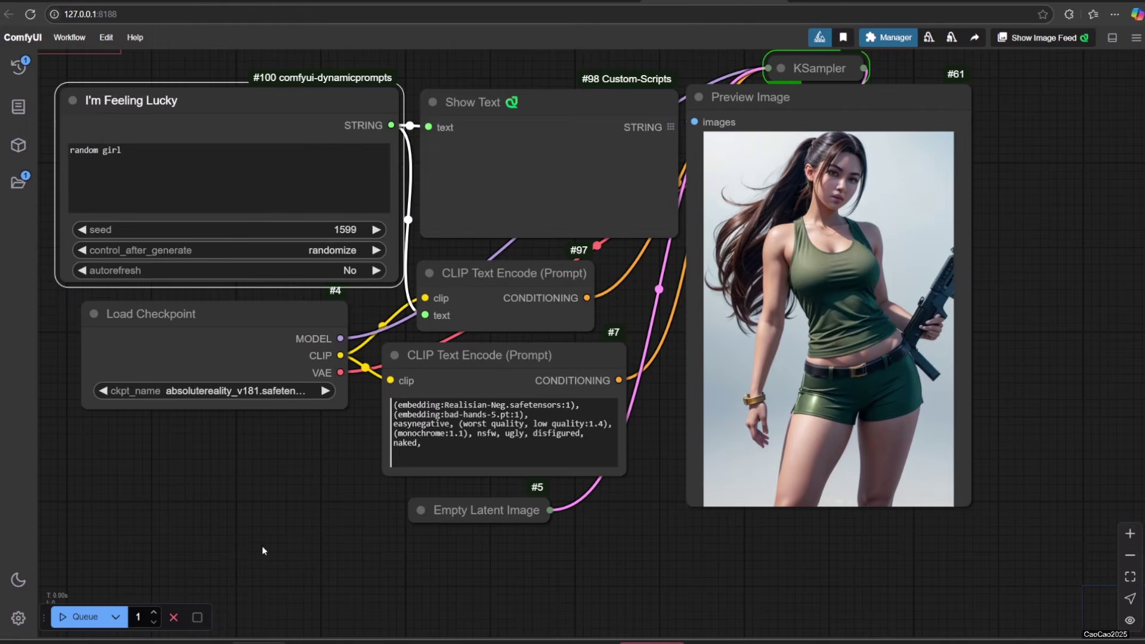
pyautogui.click(211, 195)
pyautogui.hotkey('ctrl', 'a')
pyautogui.write('pretty girl')
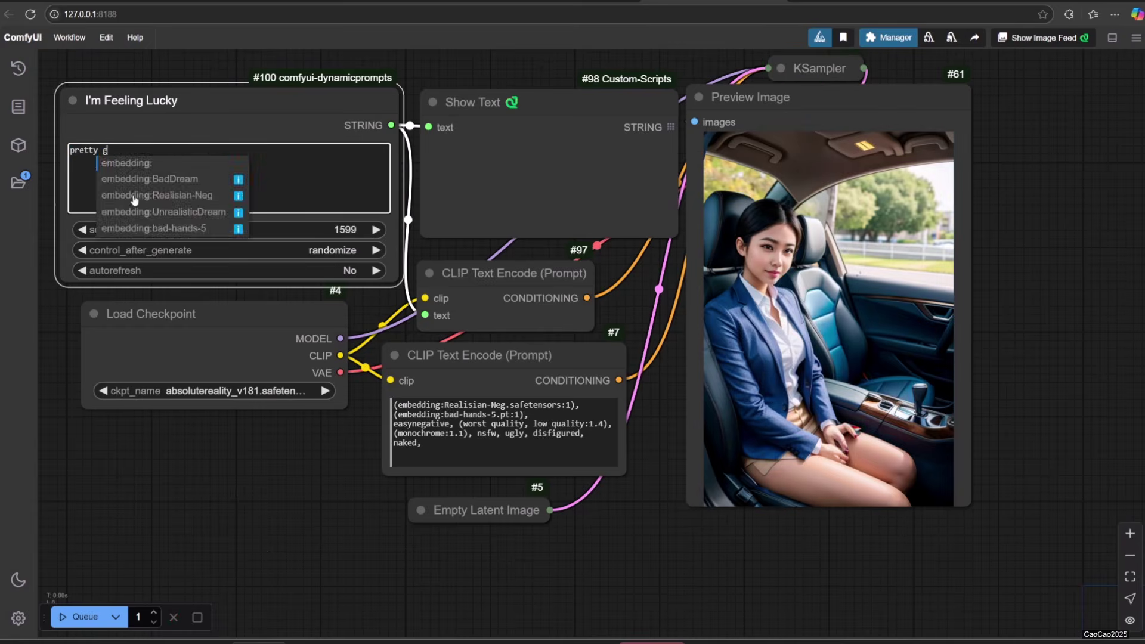
pyautogui.hotkey('ctrl', 'Return')
# Step: Try 'pretty woman', then set the prompt back to 'beautiful girl' and generate
pyautogui.click(230, 181)
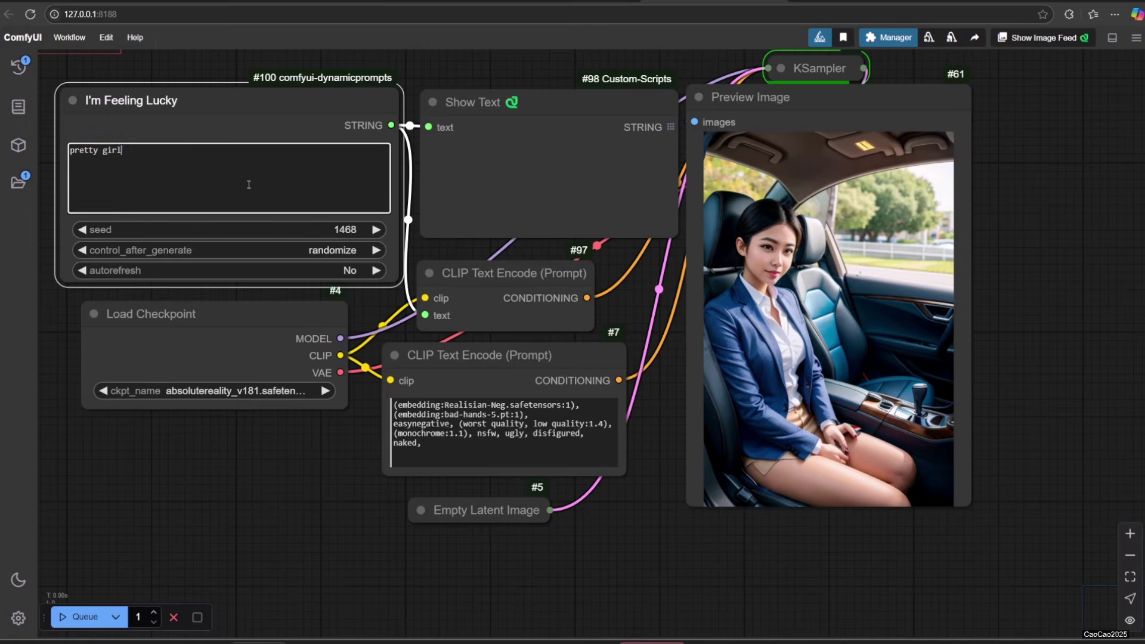
pyautogui.press('BackSpace')
pyautogui.press('BackSpace')
pyautogui.press('BackSpace')
pyautogui.press('BackSpace')
pyautogui.write('wo')
pyautogui.click(78, 616)
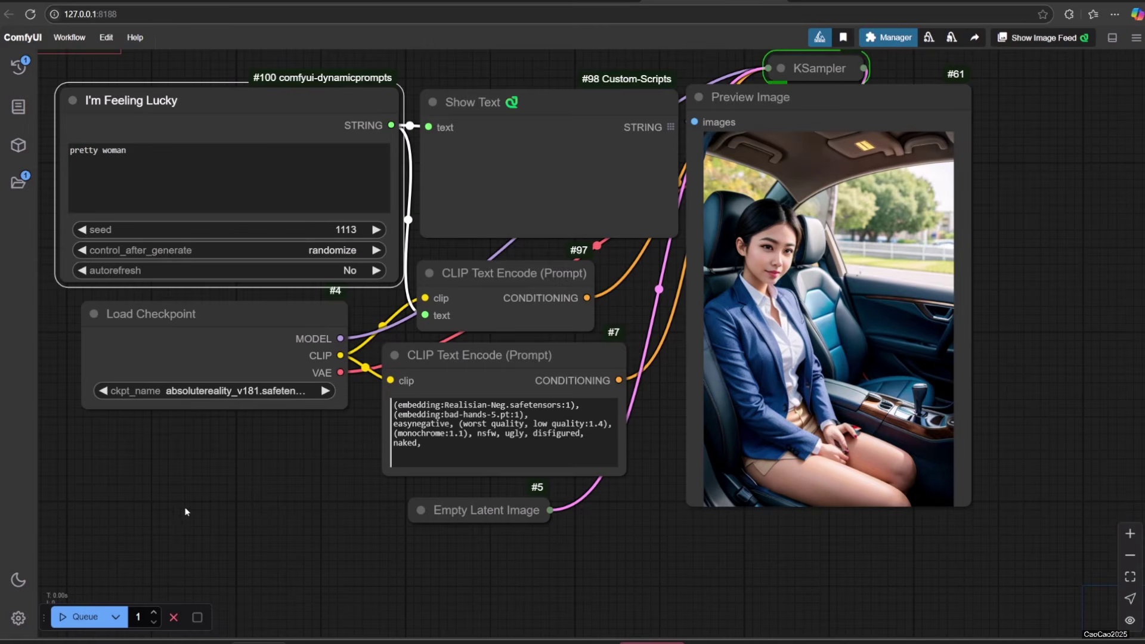
pyautogui.moveTo(214, 177); pyautogui.dragTo(63, 170)
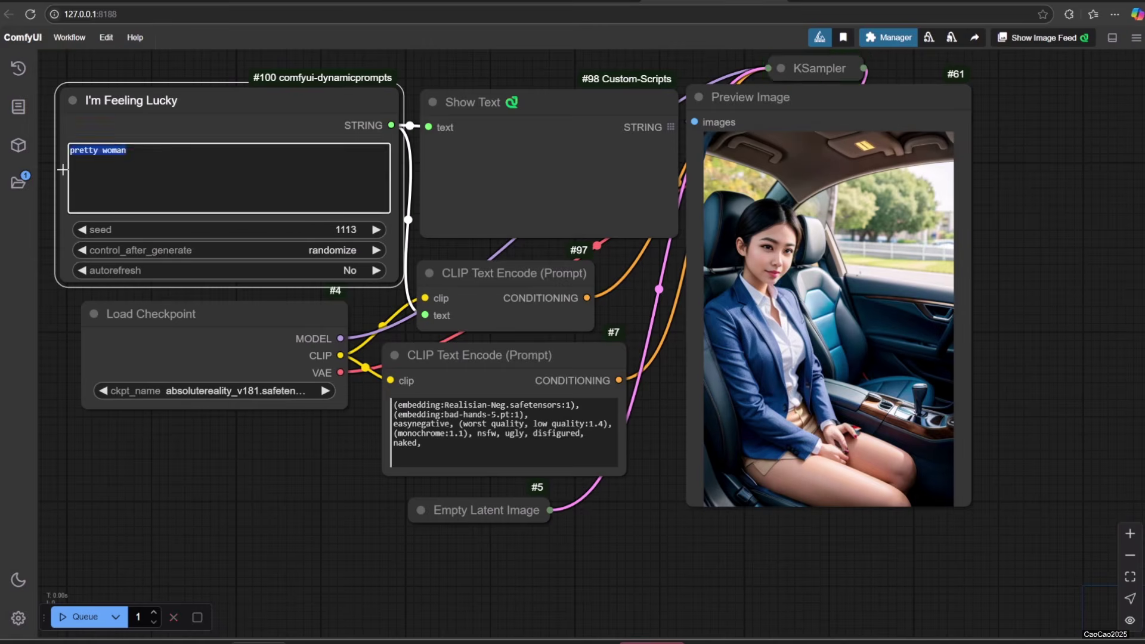
pyautogui.write('Chie Satonaka from persona')
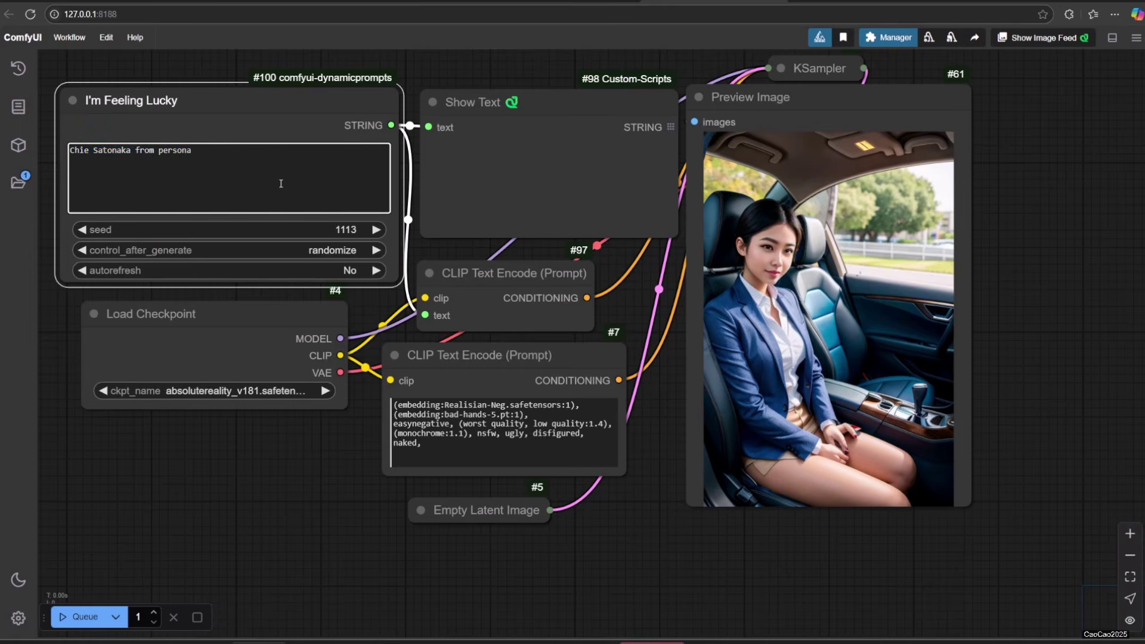
pyautogui.hotkey('ctrl', 'BackSpace')
pyautogui.hotkey('ctrl', 'BackSpace')
pyautogui.hotkey('ctrl', 'BackSpace')
pyautogui.hotkey('ctrl', 'BackSpace')
pyautogui.write('beautiful girl')
pyautogui.hotkey('ctrl', 'Return')
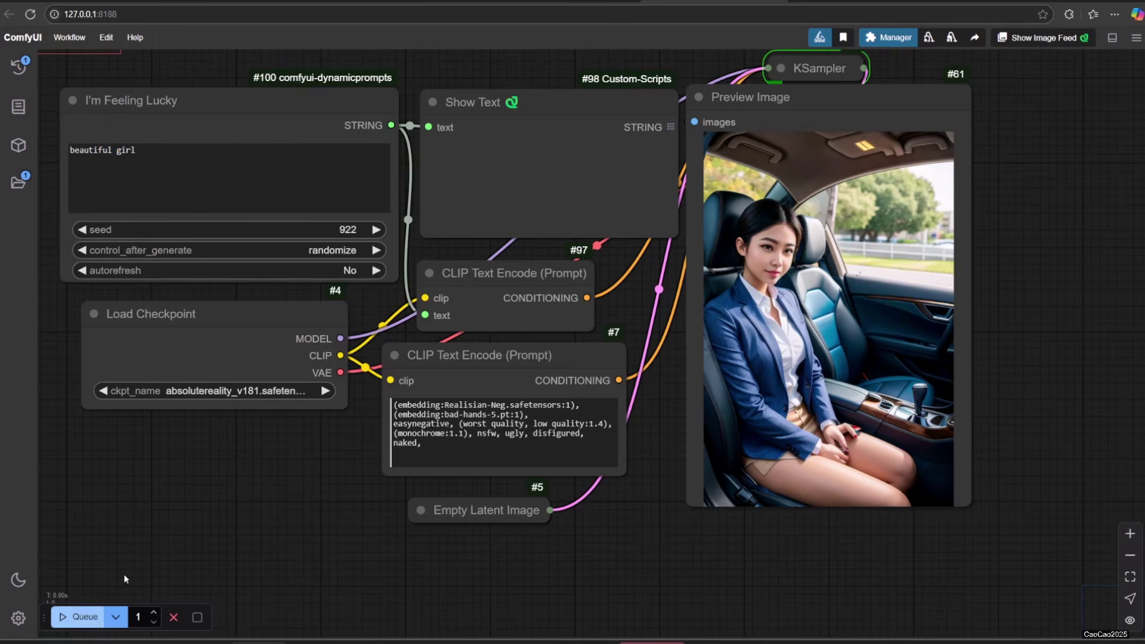
# Step: Delete and restore the I'm Feeling Lucky node, re-enter 'beautiful girl', and generate
pyautogui.click(200, 116)
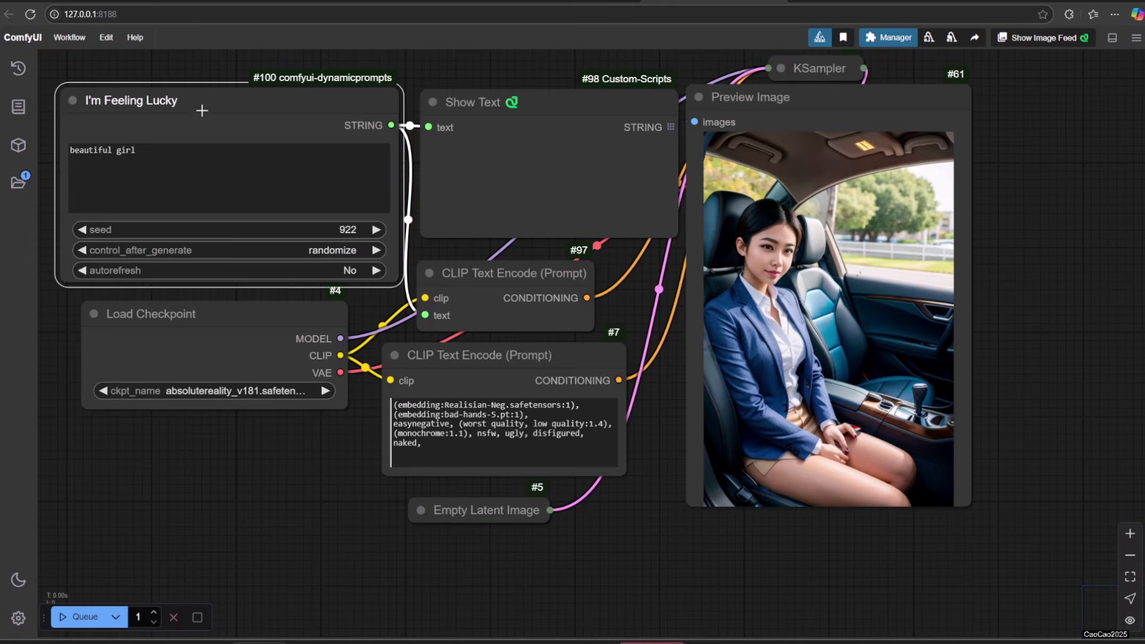
pyautogui.press('Delete')
pyautogui.doubleClick(180, 192)
pyautogui.press('Escape')
pyautogui.hotkey('ctrl', 'z')
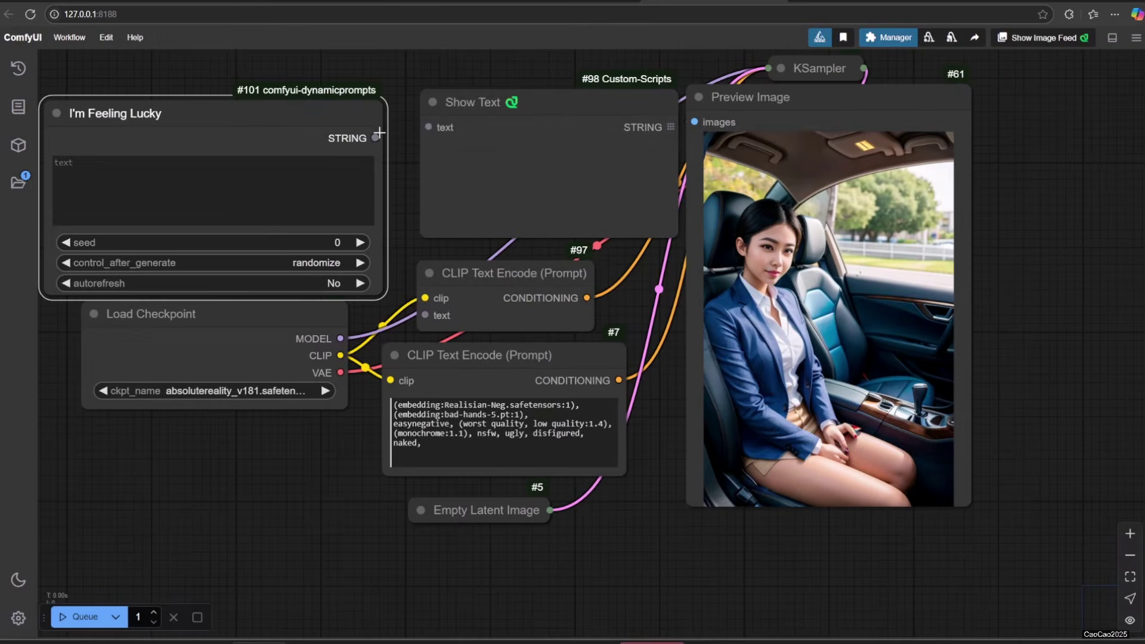
pyautogui.click(209, 191)
pyautogui.write('beautiful girl')
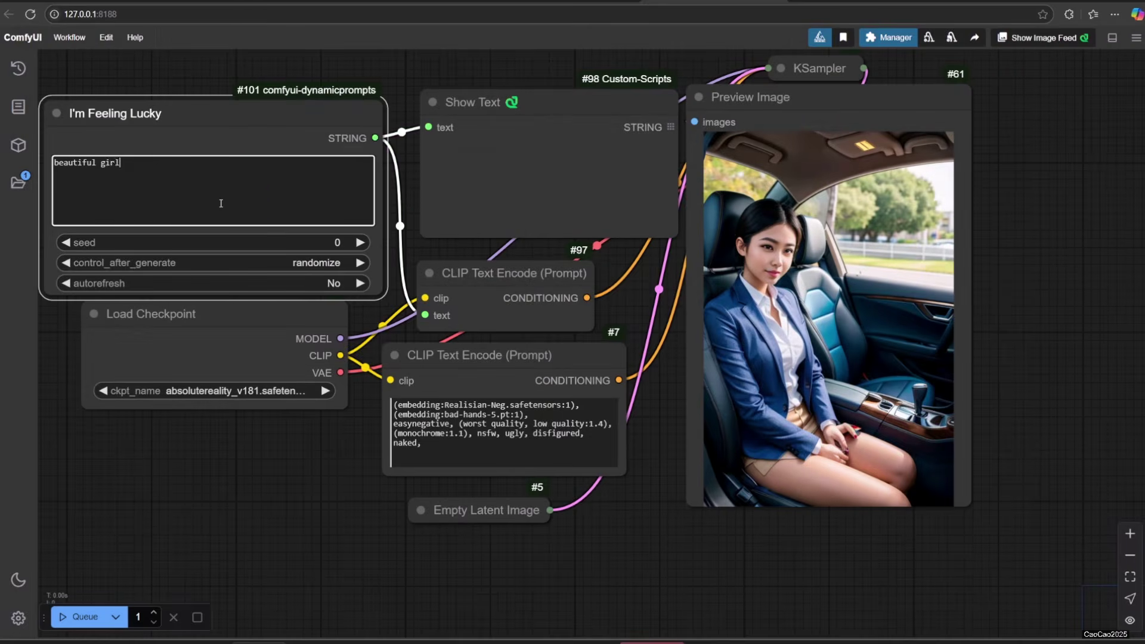
pyautogui.click(85, 617)
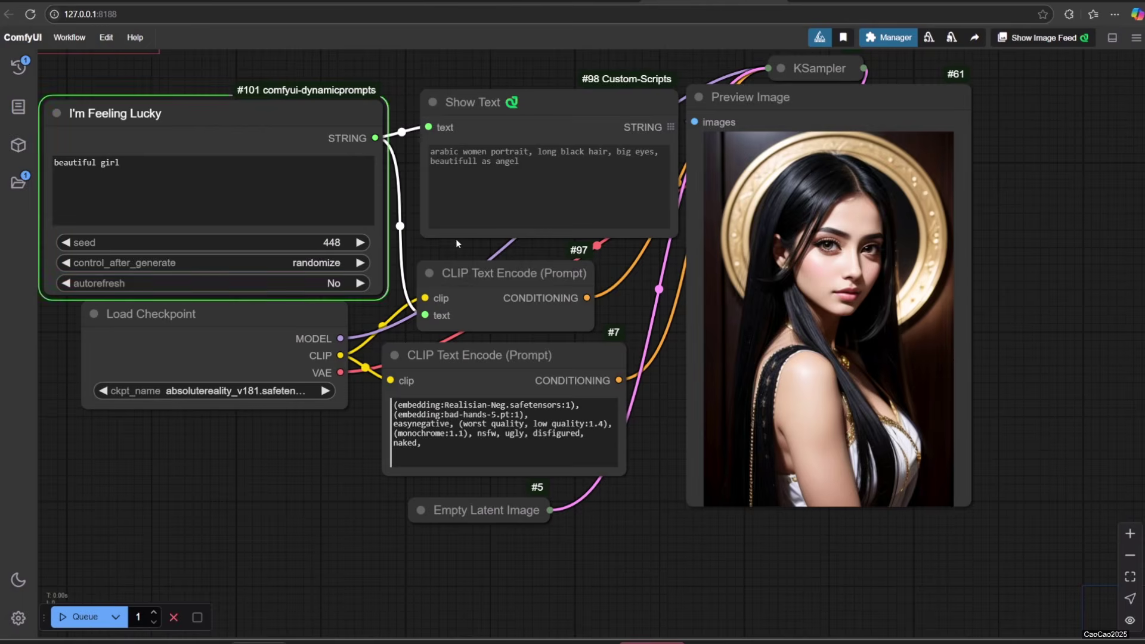
# Step: Inspect the fetched prompt in Show Text and queue two more generations
pyautogui.moveTo(456, 235); pyautogui.dragTo(455, 154)
pyautogui.click(454, 154)
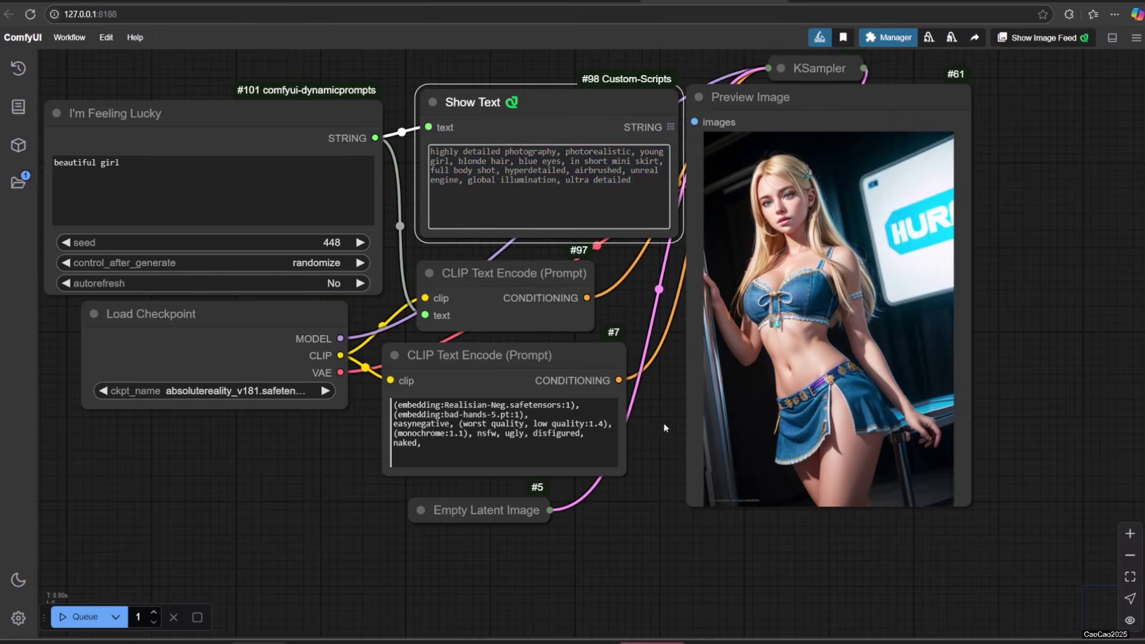
pyautogui.click(103, 617)
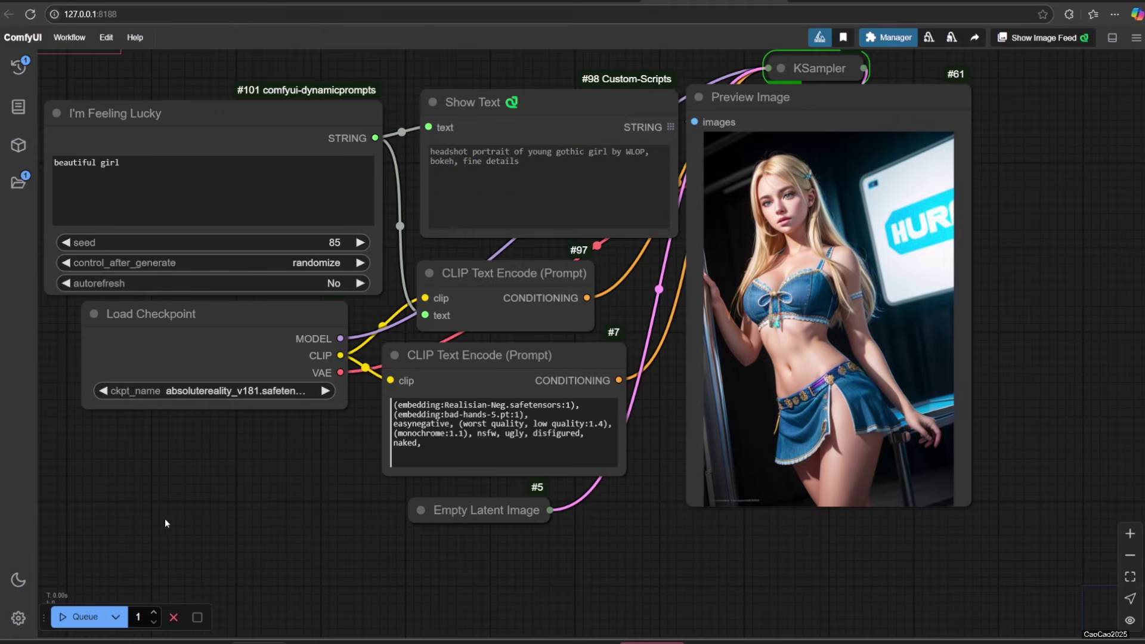
pyautogui.click(104, 617)
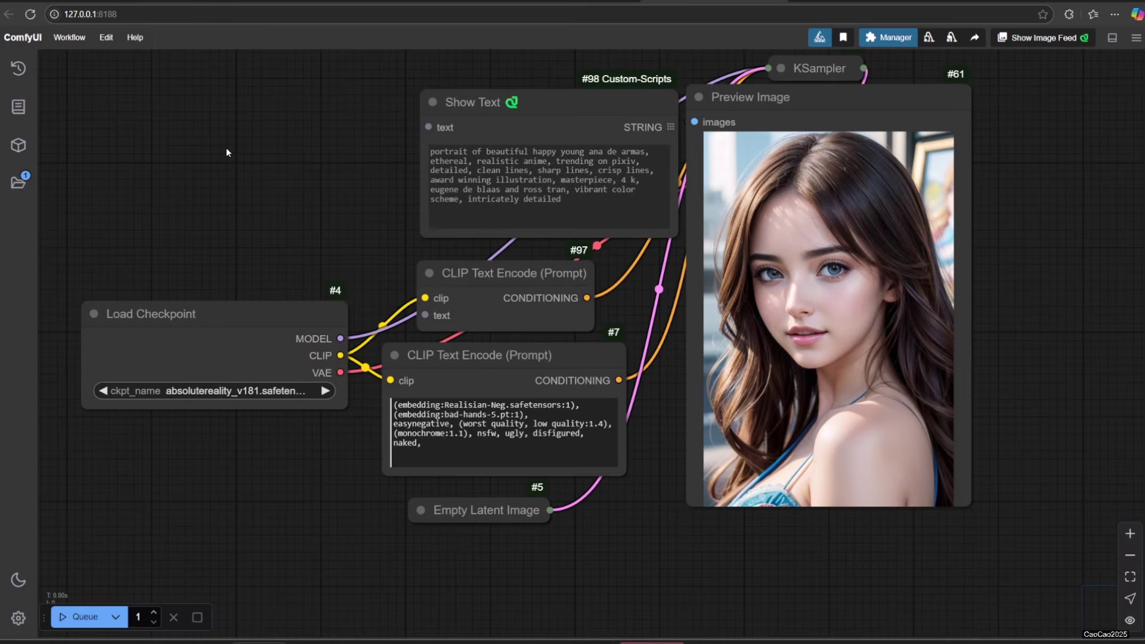
# Step: Add a Magic Prompt node at the upper left, paste the prompt, and connect it to Show Text
pyautogui.rightClick(227, 148)
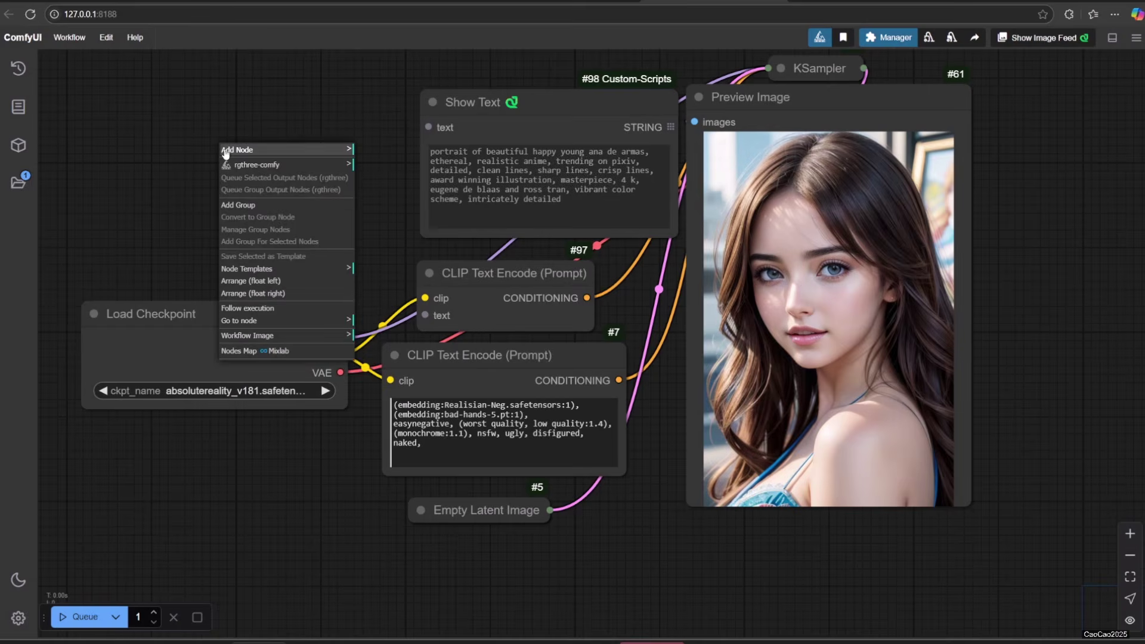
pyautogui.click(228, 150)
pyautogui.click(384, 364)
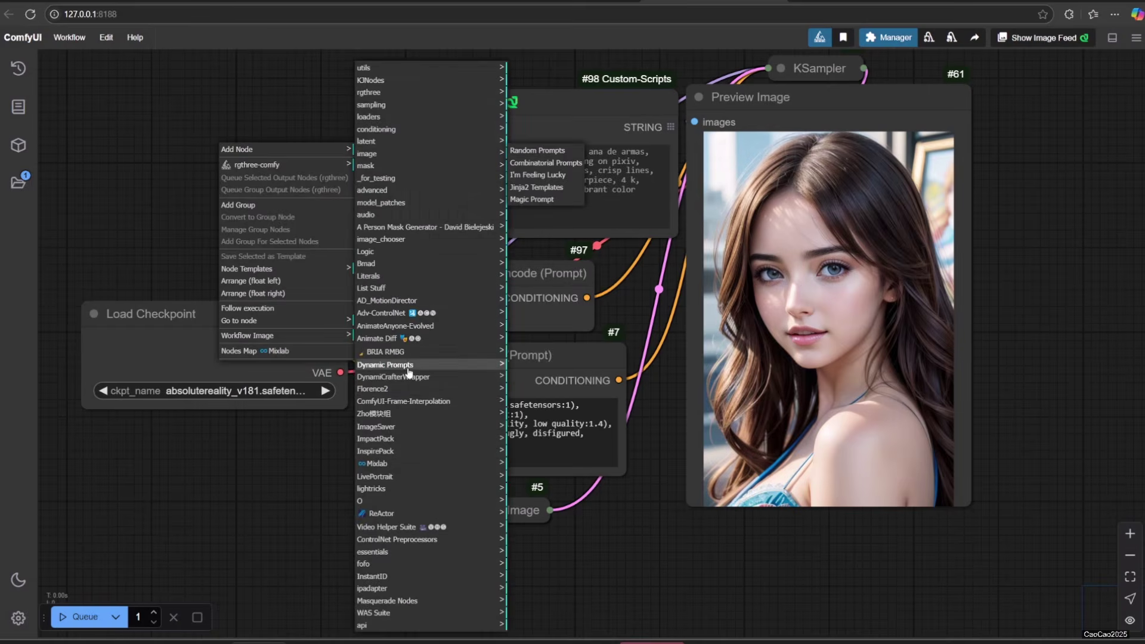
pyautogui.click(536, 199)
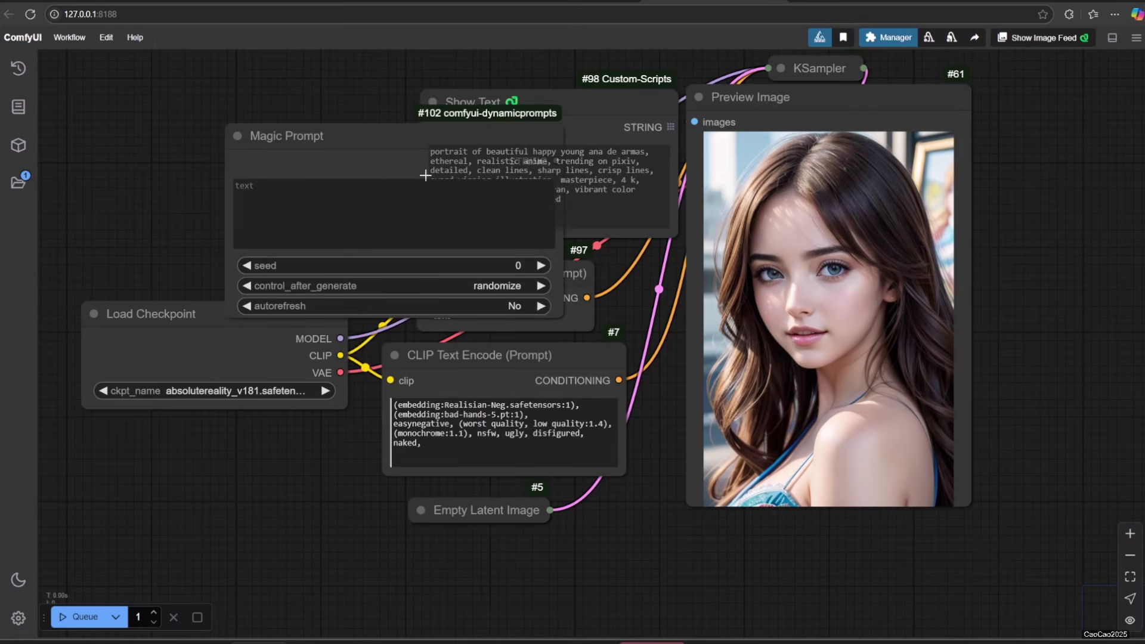
pyautogui.moveTo(372, 132); pyautogui.dragTo(206, 109)
pyautogui.click(205, 198)
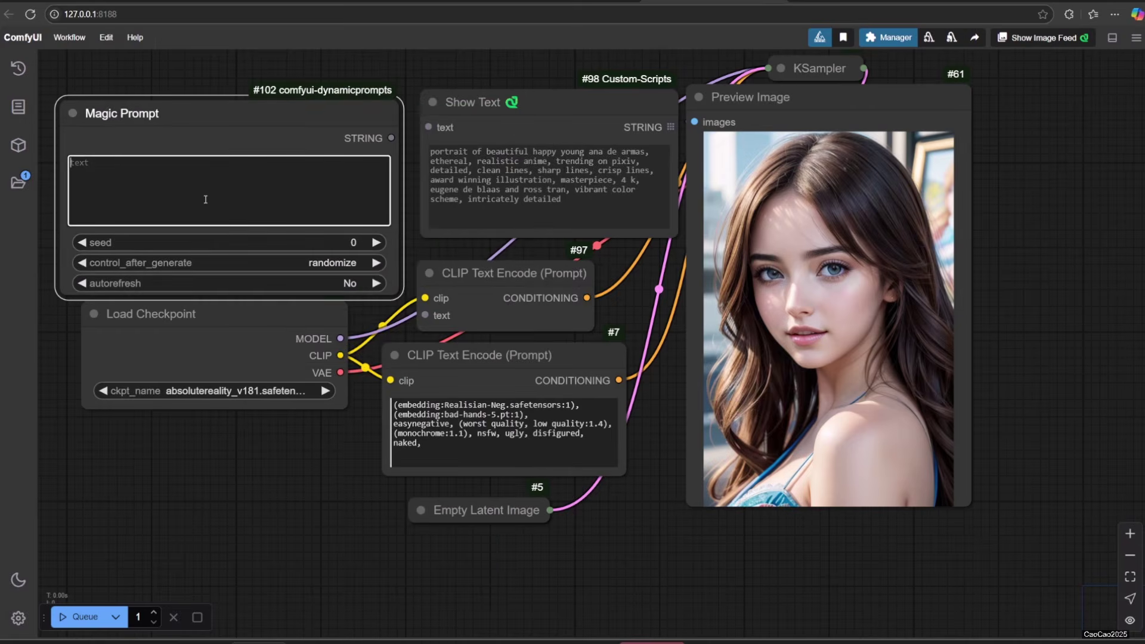
pyautogui.write('beautiful girl')
pyautogui.moveTo(402, 144); pyautogui.dragTo(448, 302)
# Step: Generate once, then replace the prompt with 'Chie Satonaka' and generate twice
pyautogui.click(85, 620)
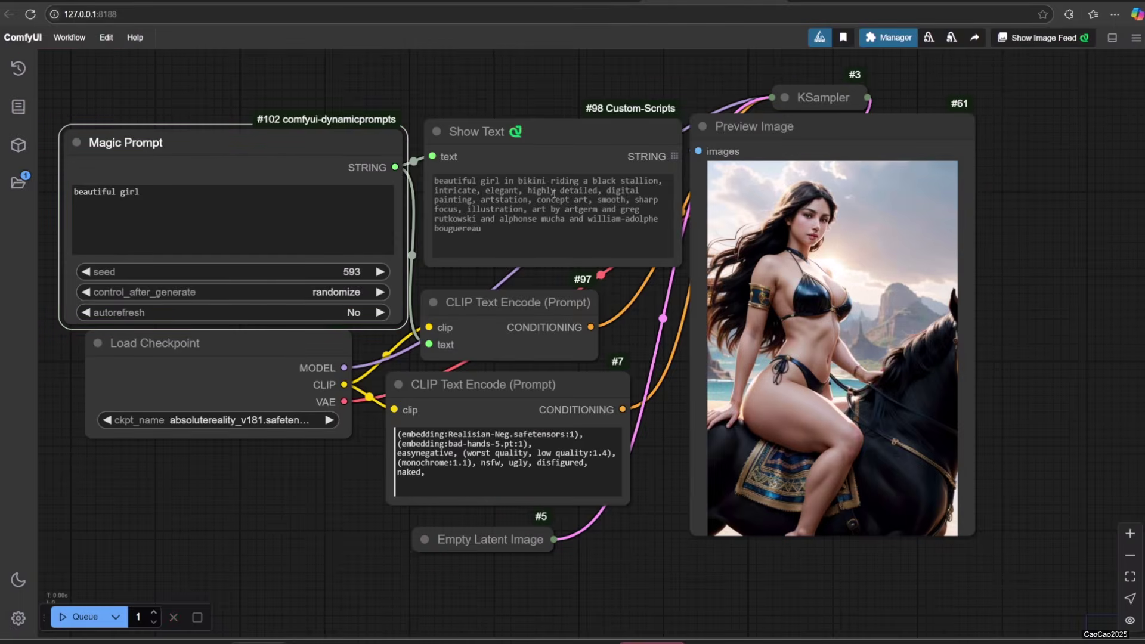
pyautogui.click(238, 215)
pyautogui.hotkey('ctrl', 'a')
pyautogui.write('Chie Satonaka')
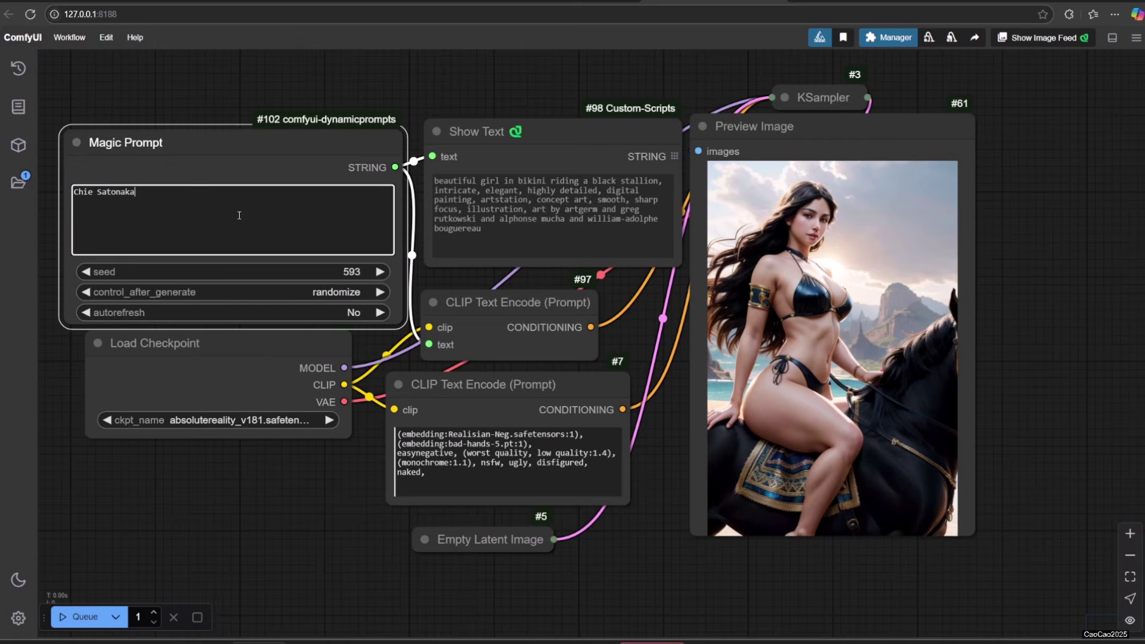
pyautogui.click(95, 619)
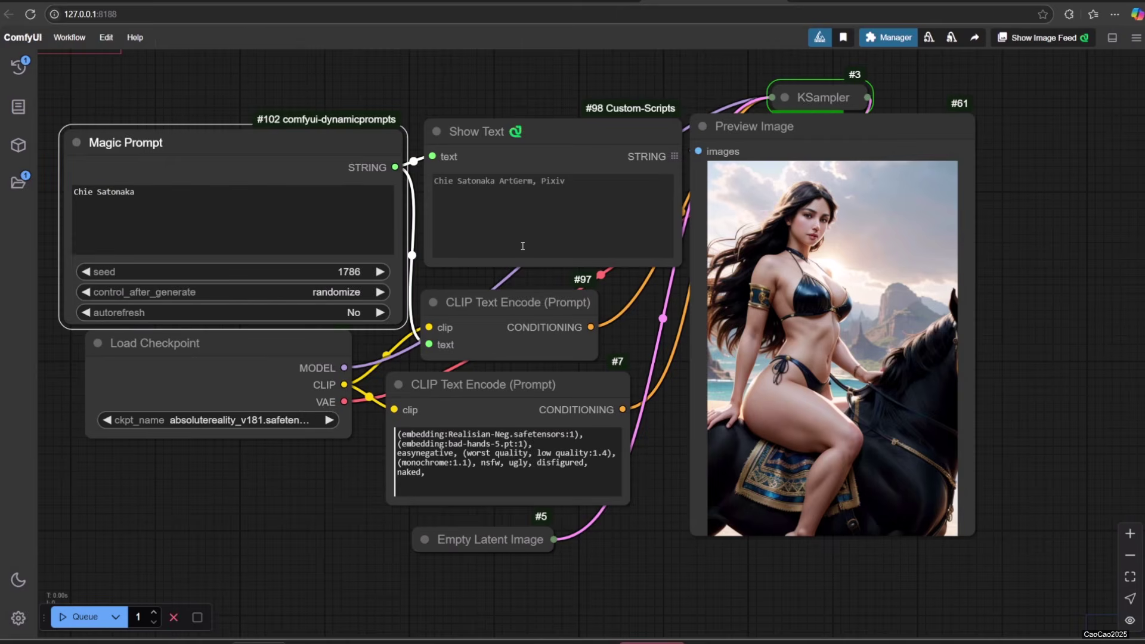
pyautogui.click(78, 619)
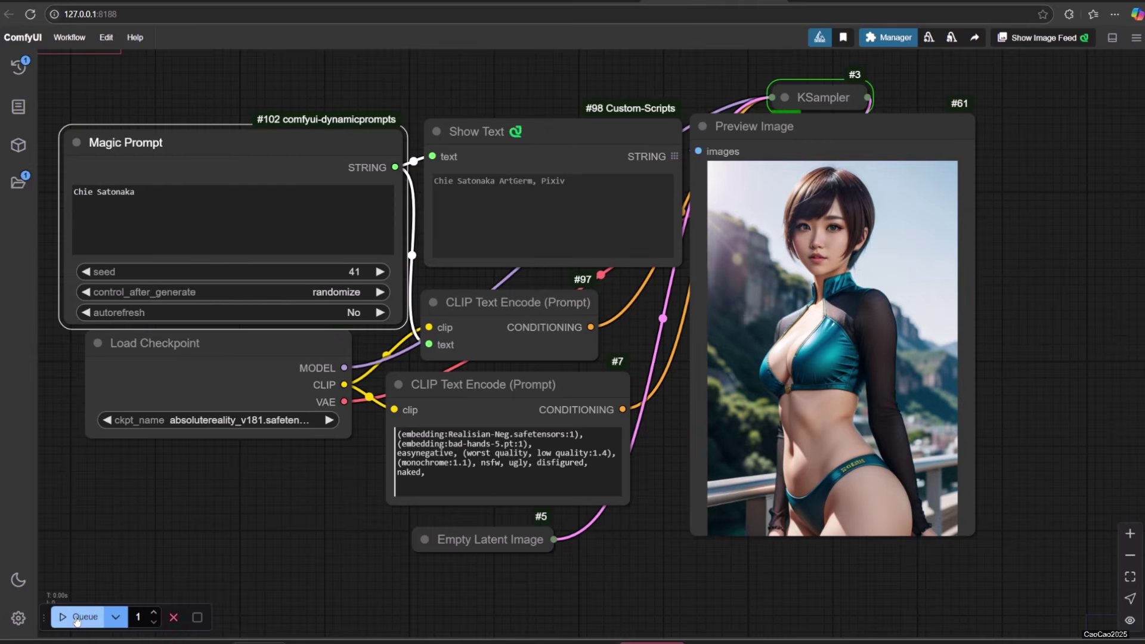
# Step: Extend the prompt to 'Chie Satonaka from Persona 4', then change it to 'Chie Satonaka,Persona 4', generating each
pyautogui.click(247, 223)
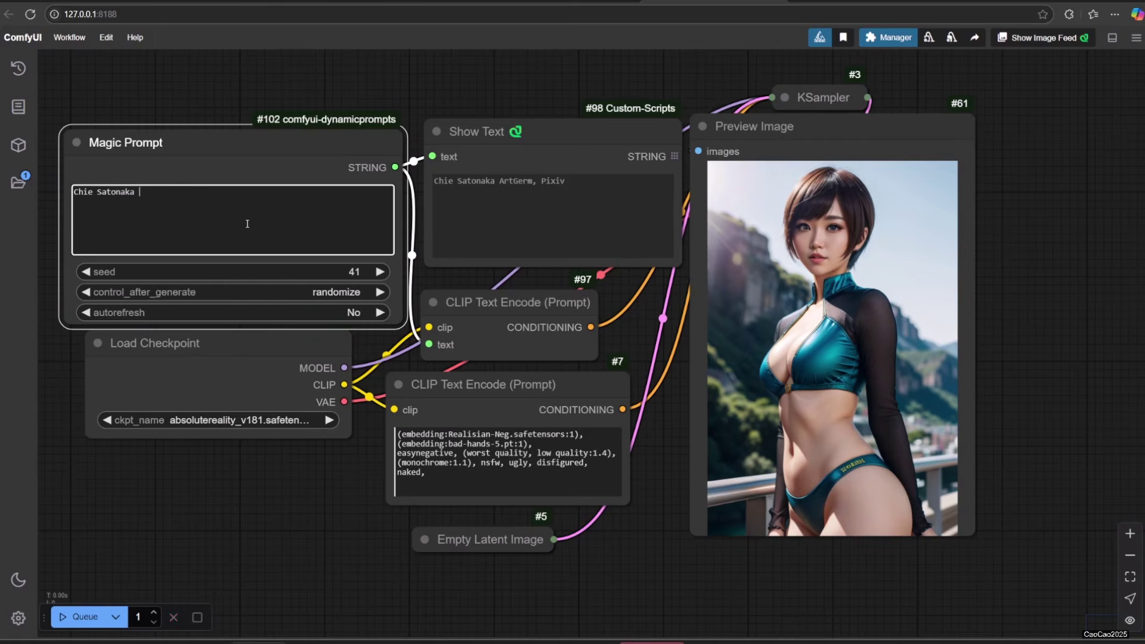
pyautogui.write('from Persona 4')
pyautogui.click(78, 616)
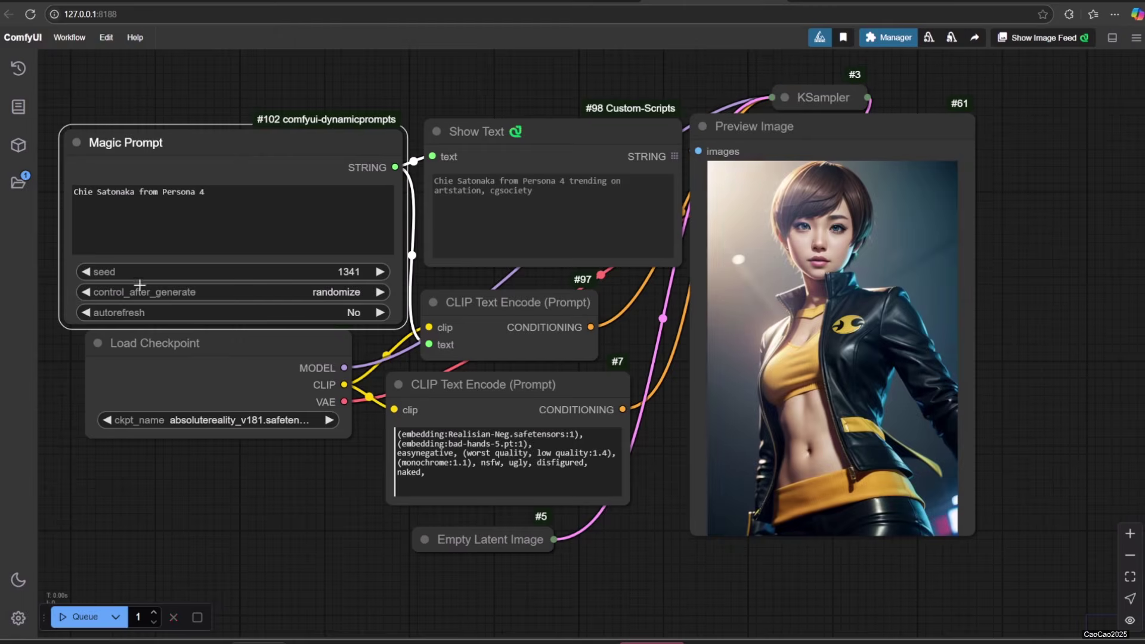
pyautogui.moveTo(133, 191); pyautogui.dragTo(162, 192)
pyautogui.write(',')
pyautogui.click(83, 617)
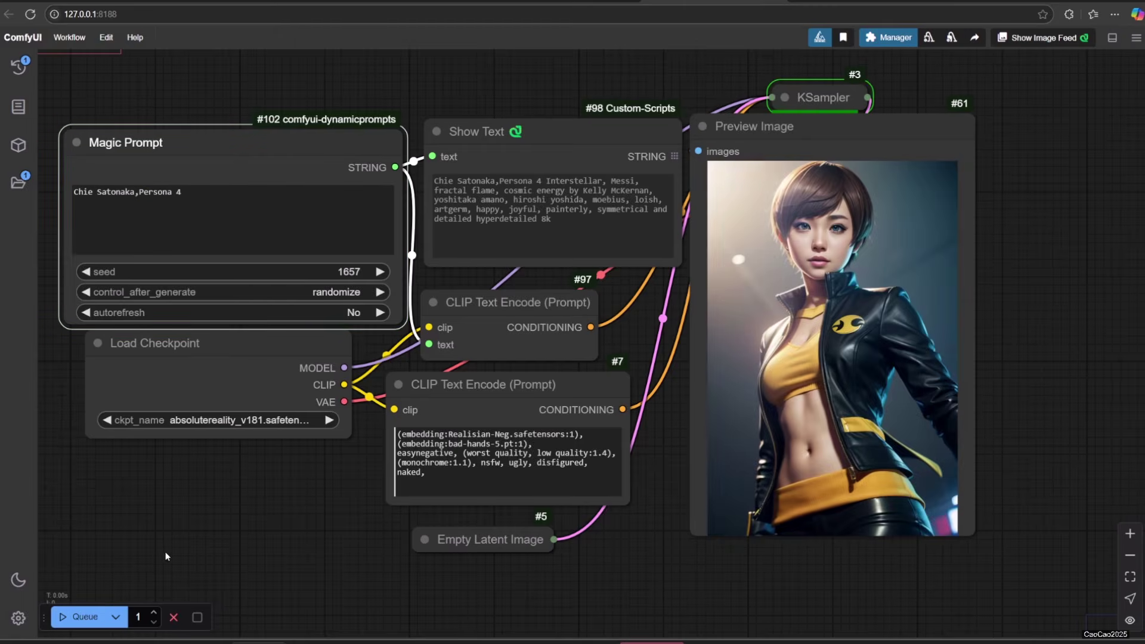
# Step: Generate with the prompt 'Ann Takamaki from Persona 5, Shujin Academy Uniform'
pyautogui.moveTo(80, 191); pyautogui.dragTo(238, 250)
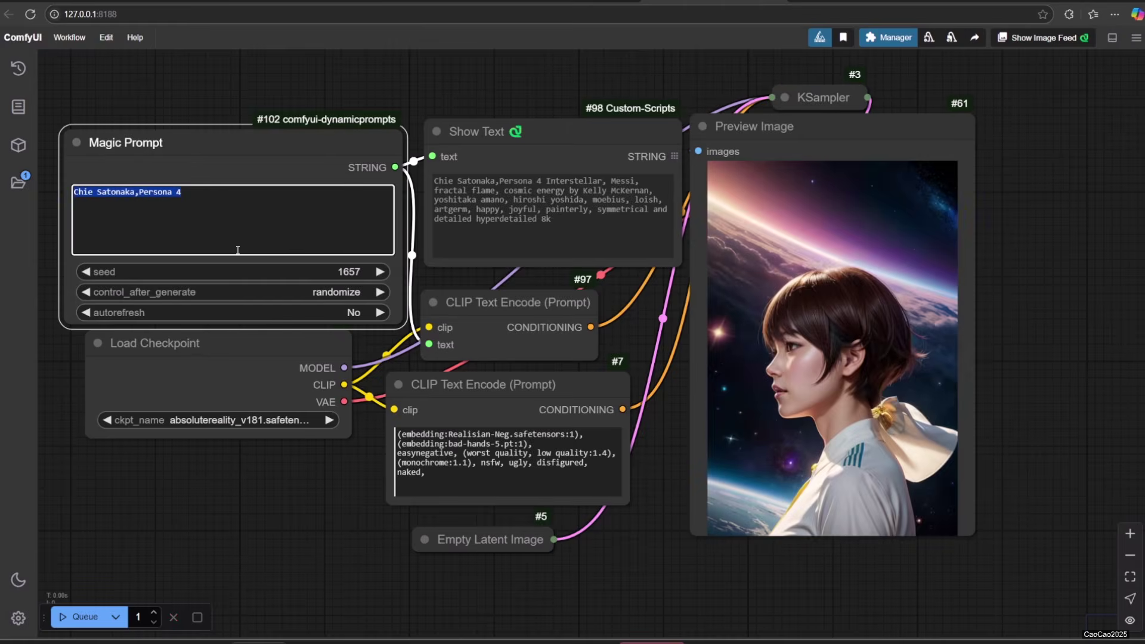
pyautogui.write('Ann Takamaki from ')
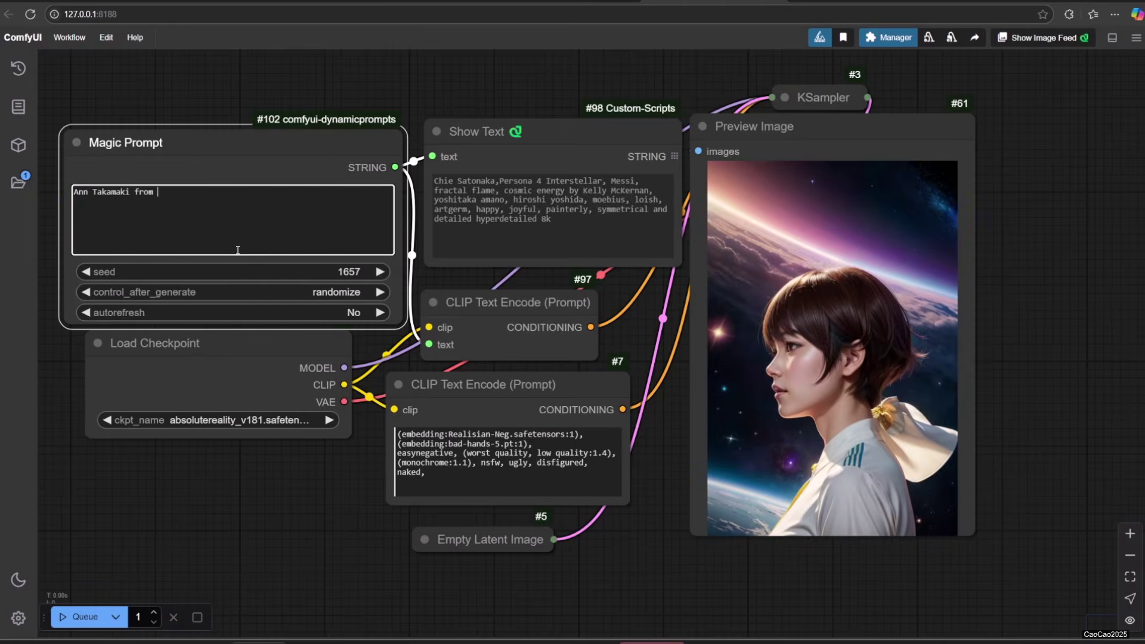
pyautogui.write('Persona 5, Shujin Academy Uniform')
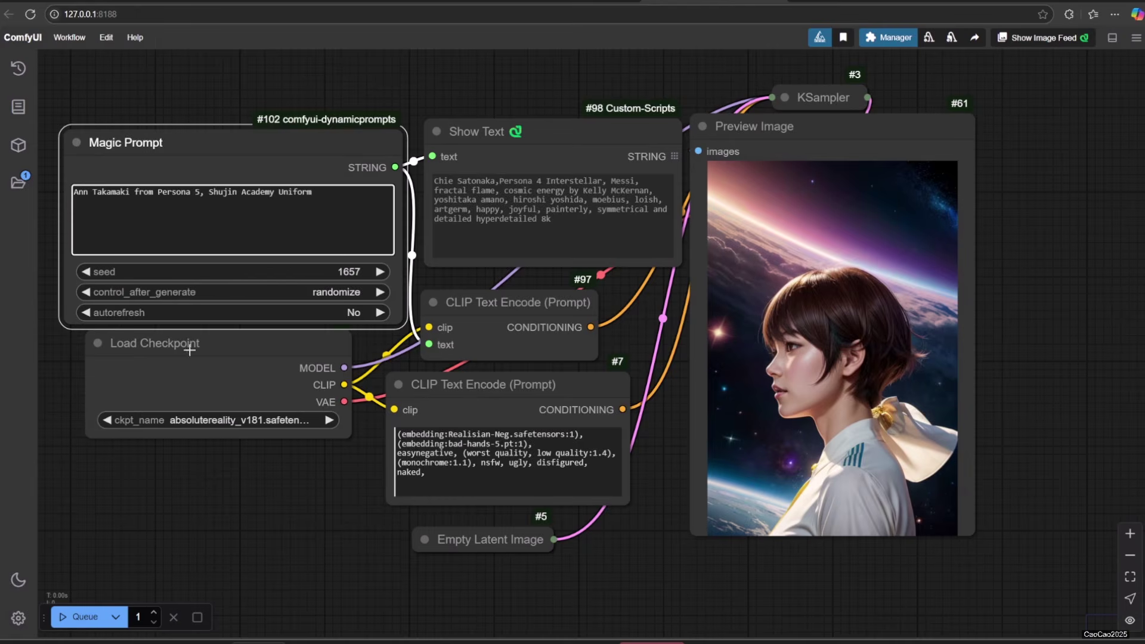
pyautogui.click(88, 610)
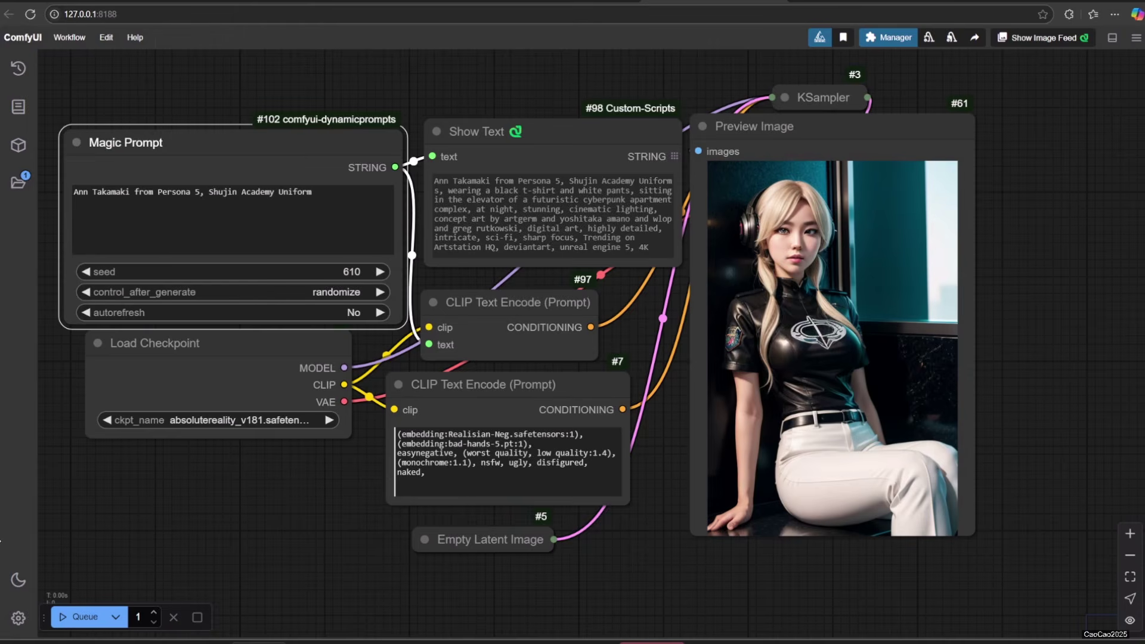
# Step: Generate twice with a 'mountain' prompt, then once with 'Hero'
pyautogui.click(329, 204)
pyautogui.hotkey('ctrl', 'a')
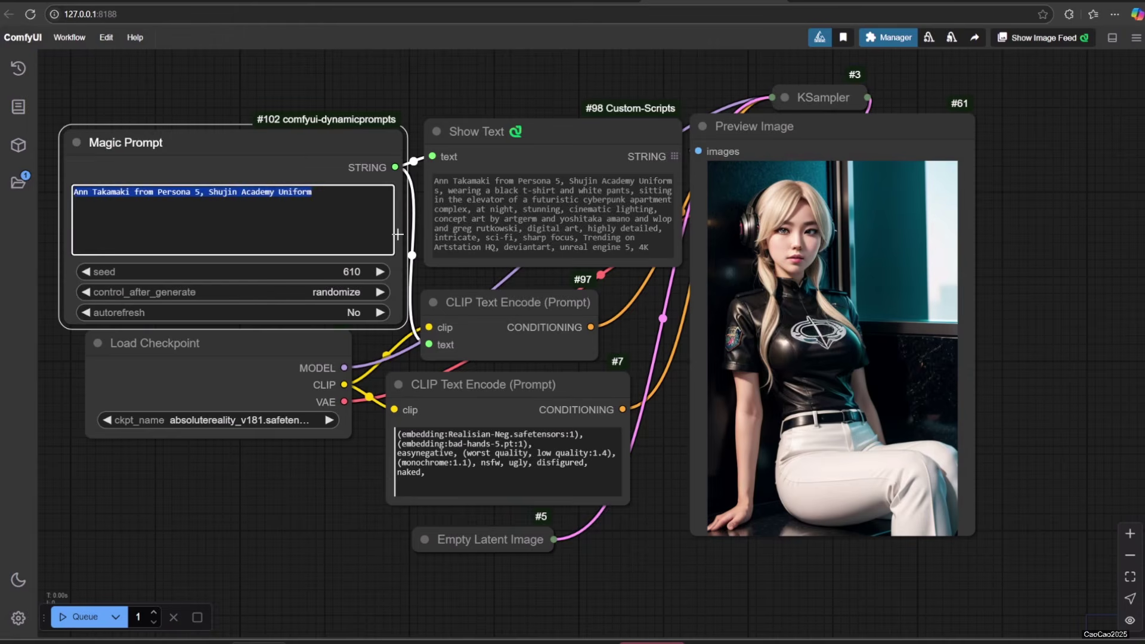
pyautogui.write('beamountain')
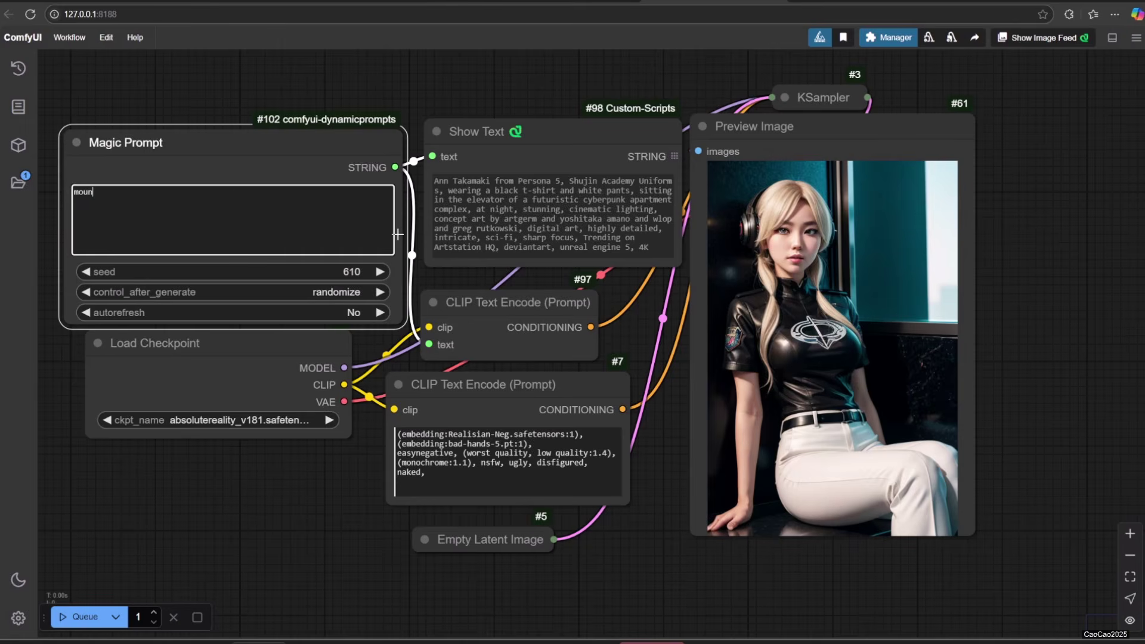
pyautogui.click(91, 615)
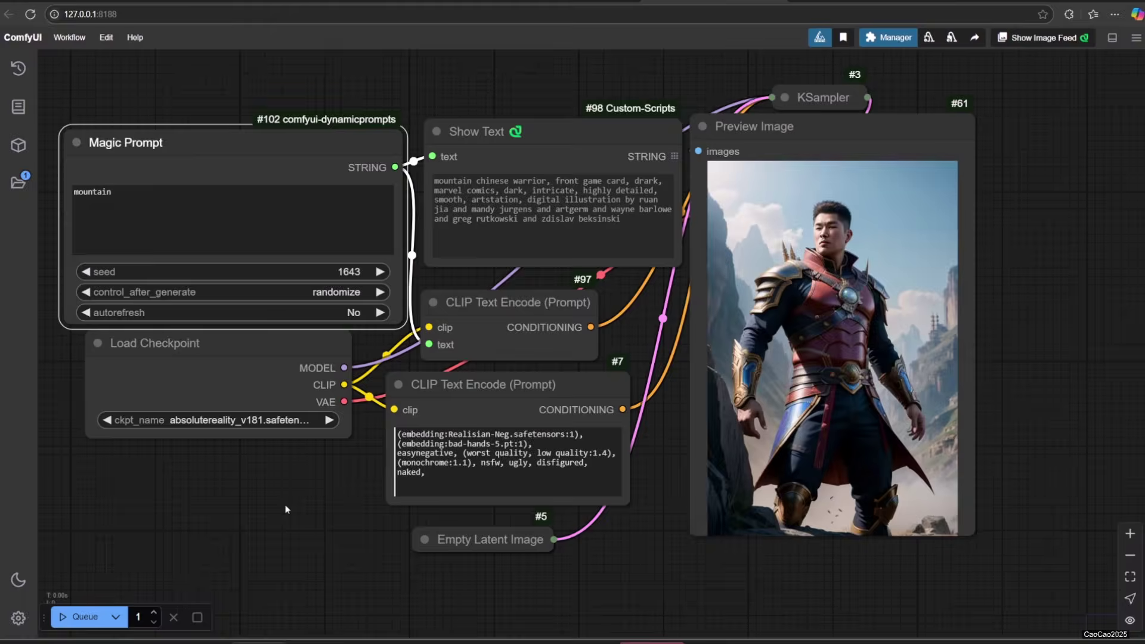
pyautogui.click(86, 616)
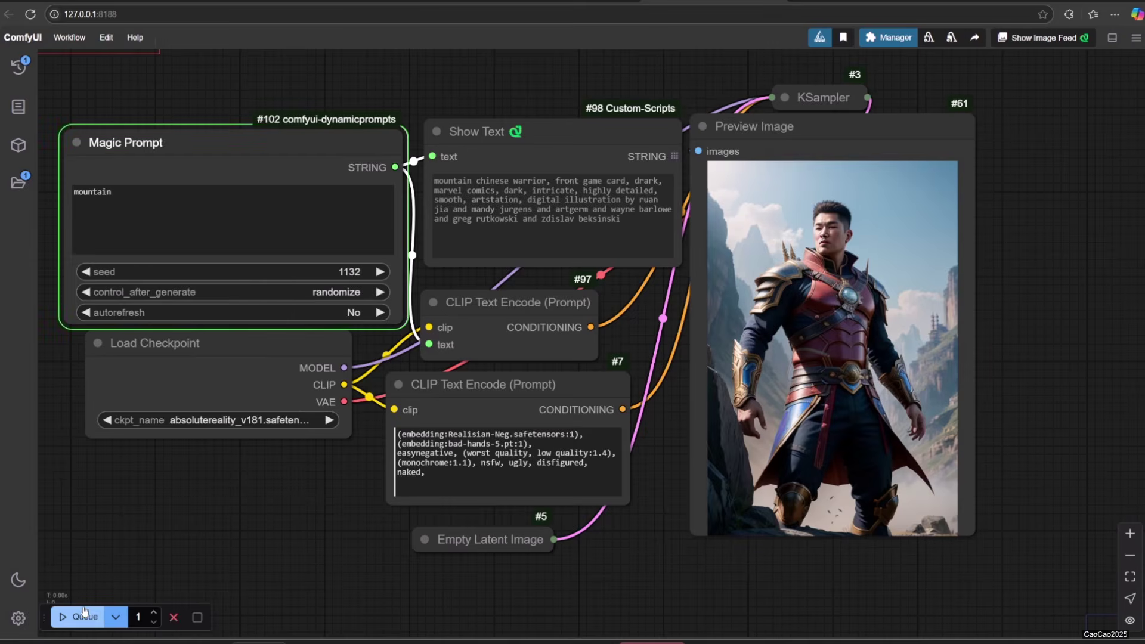
pyautogui.doubleClick(107, 197)
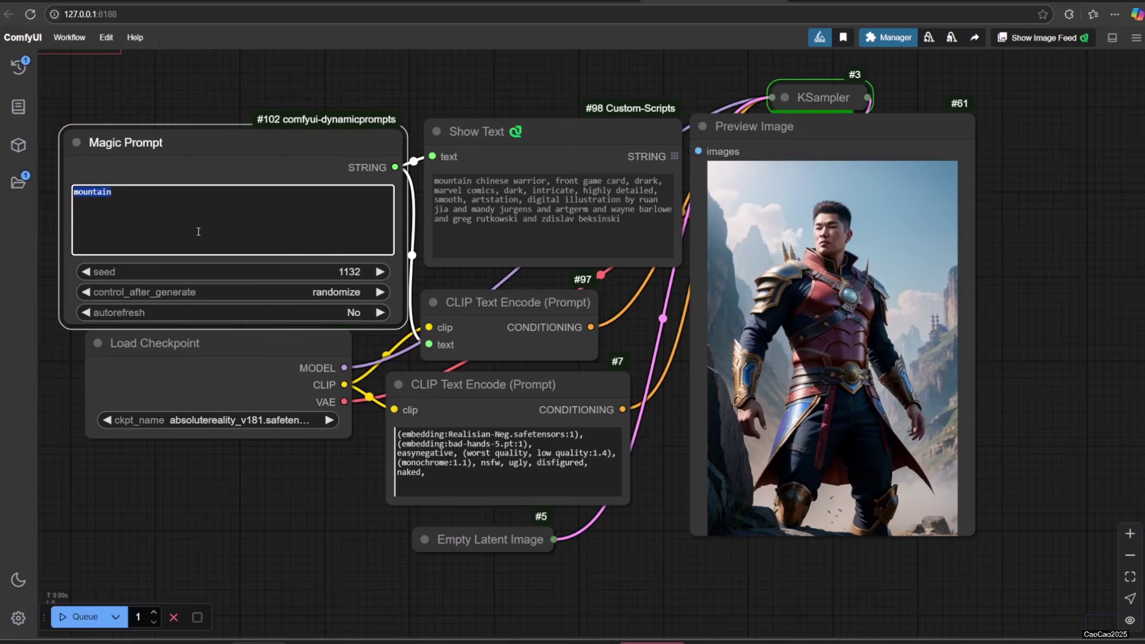
pyautogui.write('Hero')
pyautogui.click(86, 617)
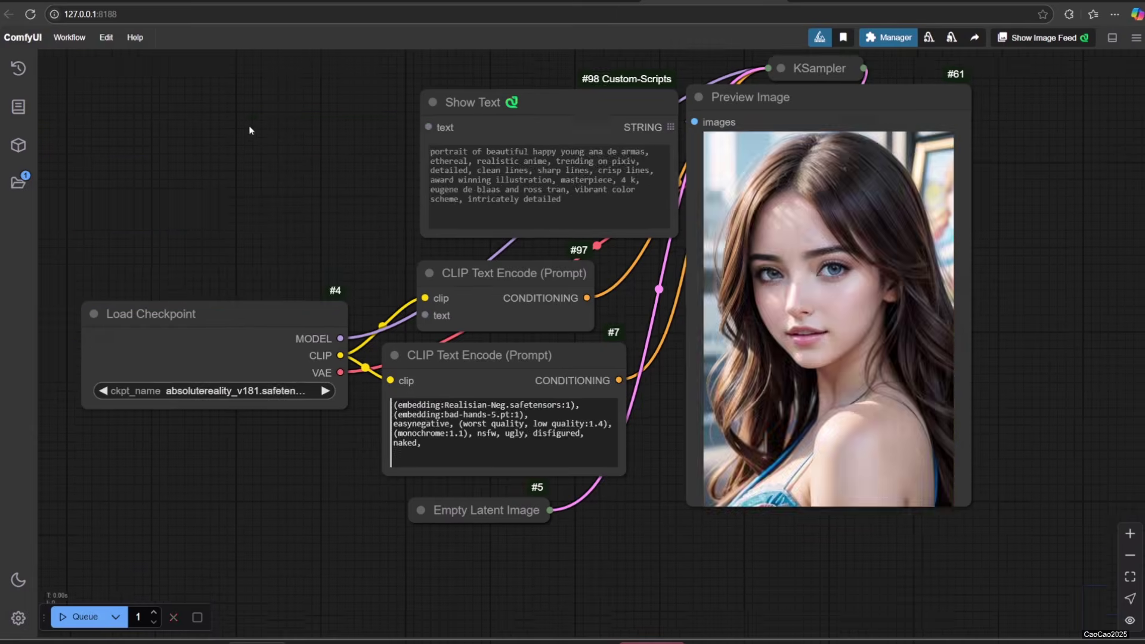
# Step: Add a Magic Prompt node from the Dynamic Prompts menu and place it on the left
pyautogui.rightClick(225, 151)
pyautogui.click(233, 149)
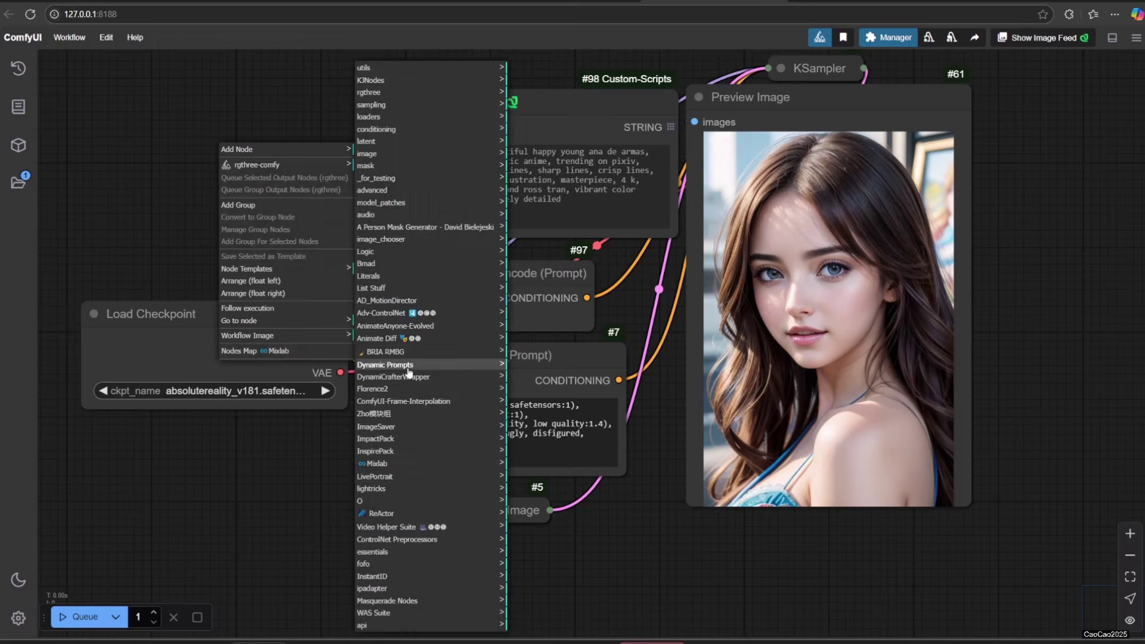
pyautogui.click(451, 365)
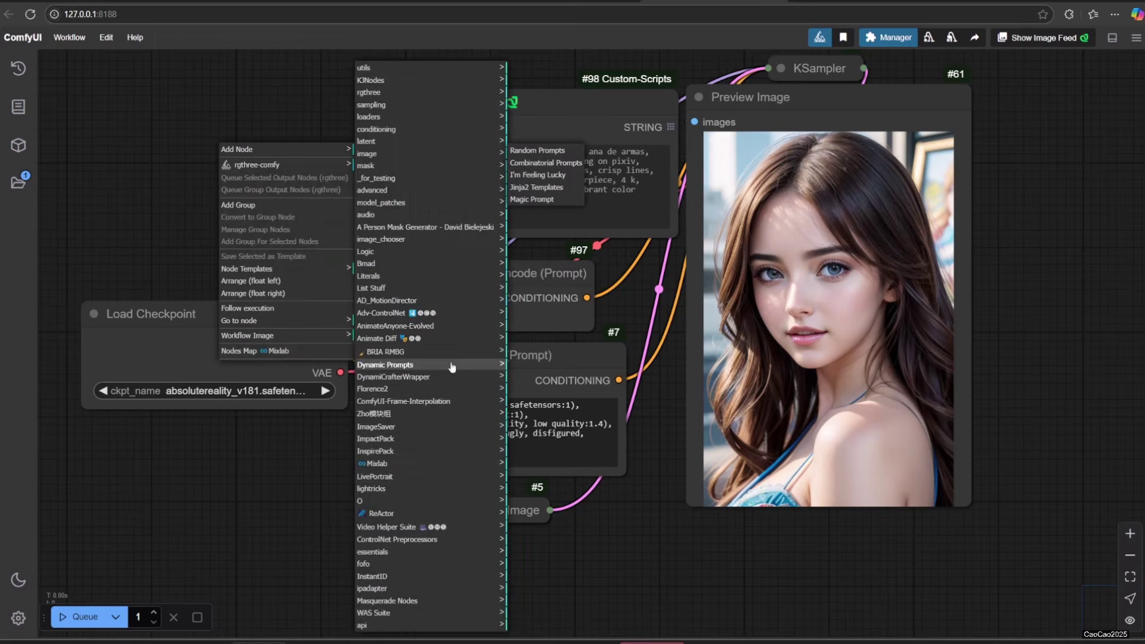
pyautogui.click(535, 199)
pyautogui.moveTo(394, 140); pyautogui.dragTo(228, 117)
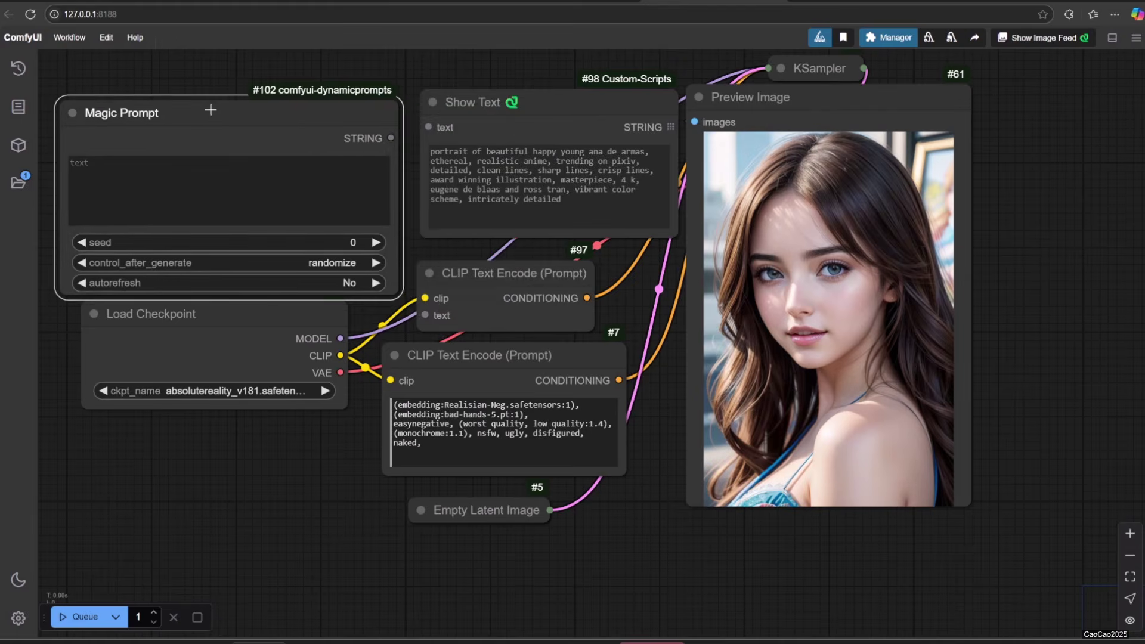
# Step: Enter 'beautiful girl' in Magic Prompt and link its output to Show Text's text input
pyautogui.click(266, 191)
pyautogui.write('beautiful girl')
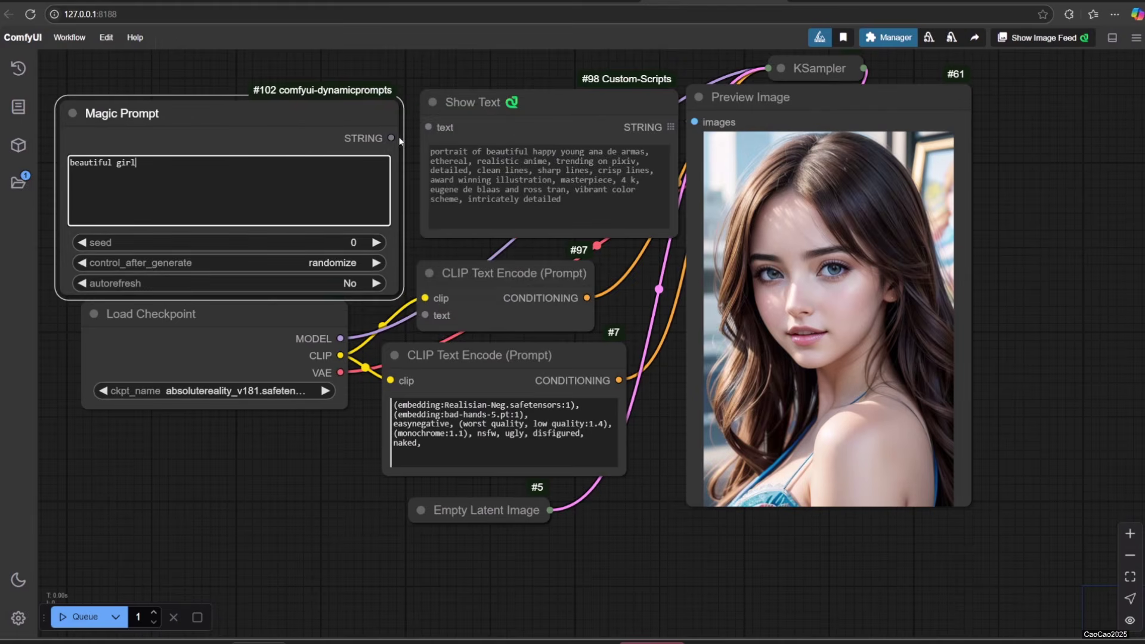
pyautogui.moveTo(393, 138); pyautogui.dragTo(447, 302)
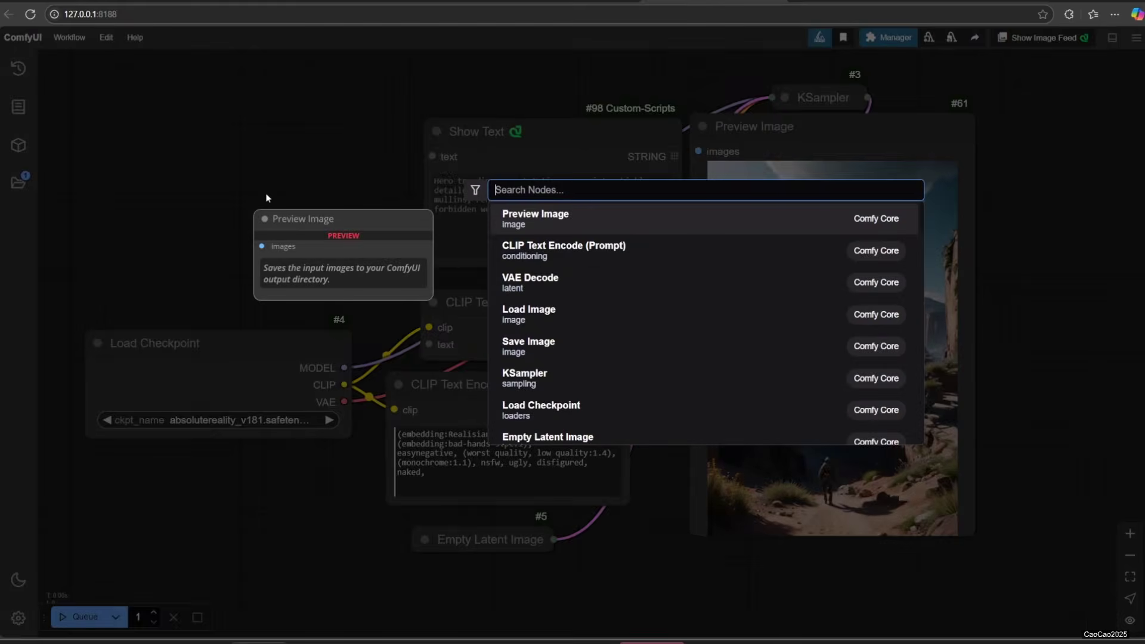
# Step: Add a Jinja2 Templates node via the 'jin' search, place it upper left, and queue it twice
pyautogui.write('jin')
pyautogui.press('Return')
pyautogui.moveTo(340, 173); pyautogui.dragTo(243, 132)
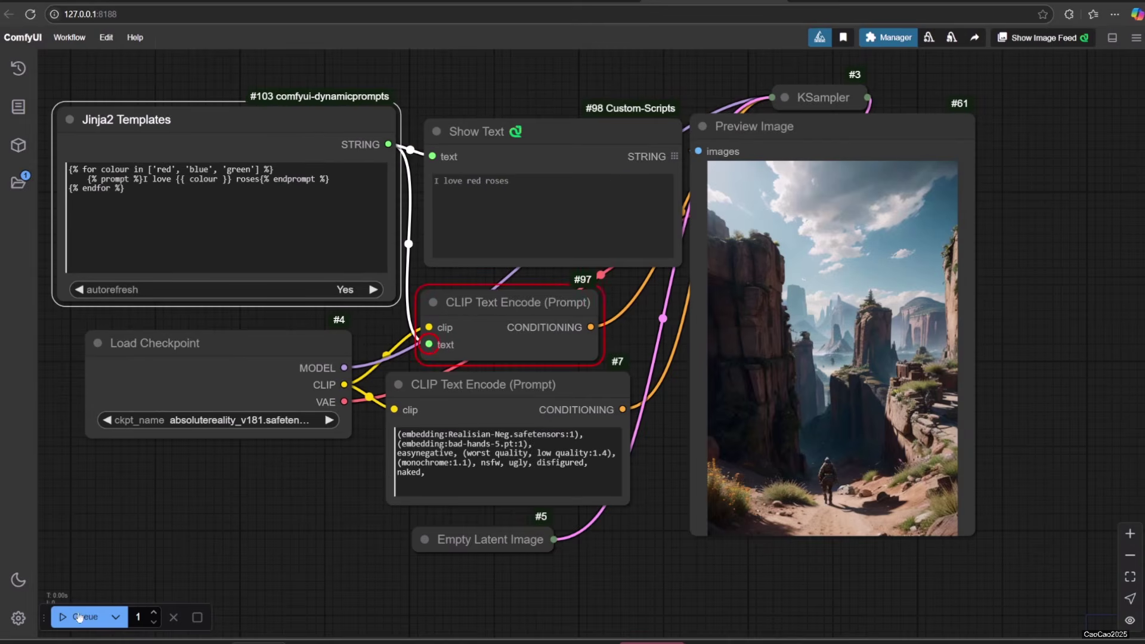
pyautogui.click(78, 617)
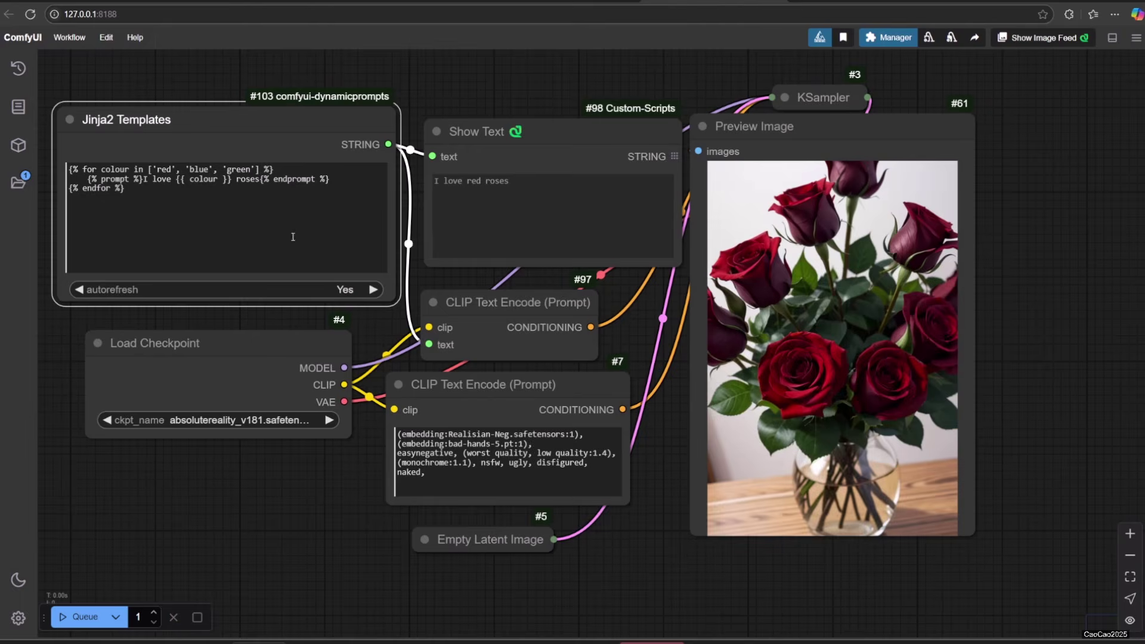
pyautogui.click(78, 617)
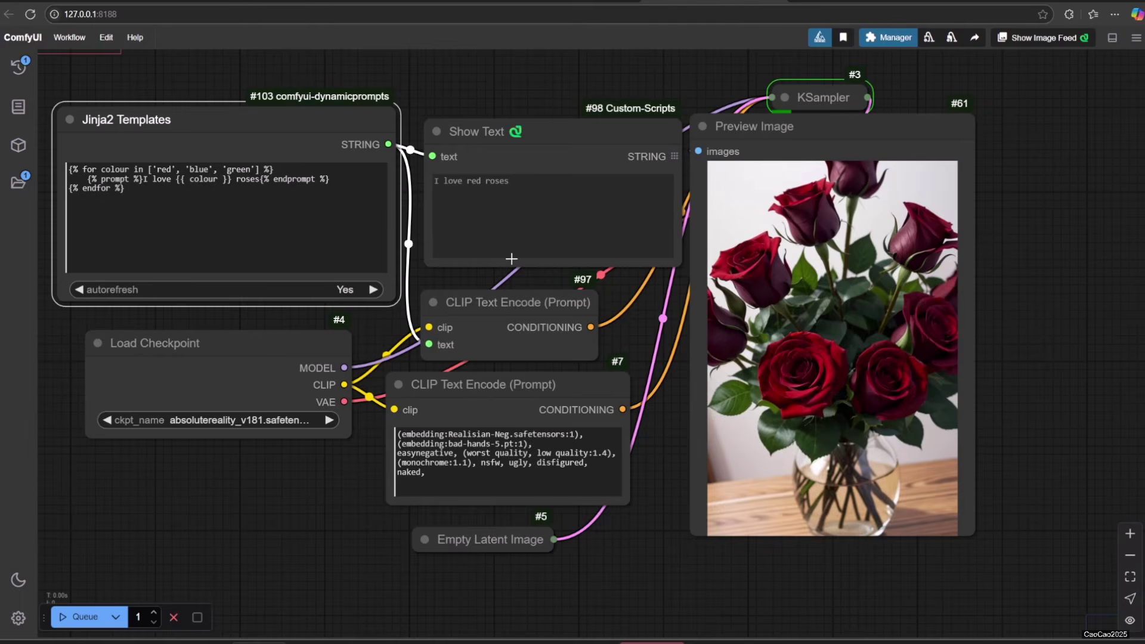